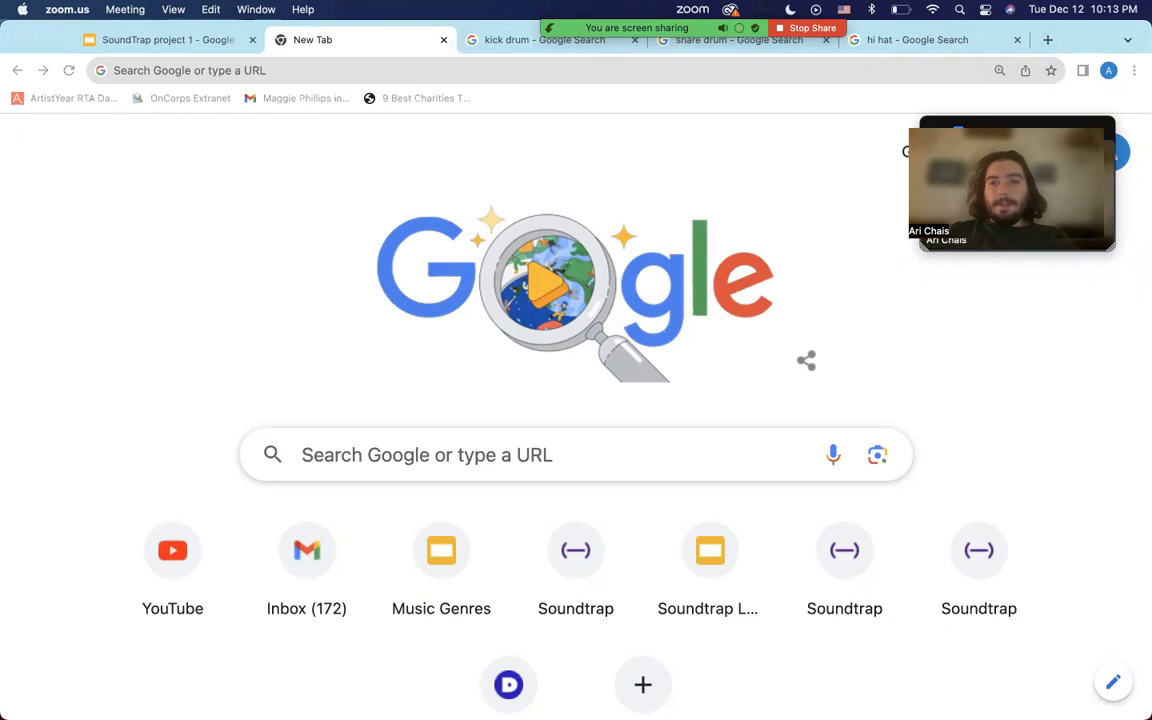
# Enter soundtrap.com in the new tab's address bar.
pyautogui.moveTo(1046, 140); pyautogui.dragTo(986, 117)
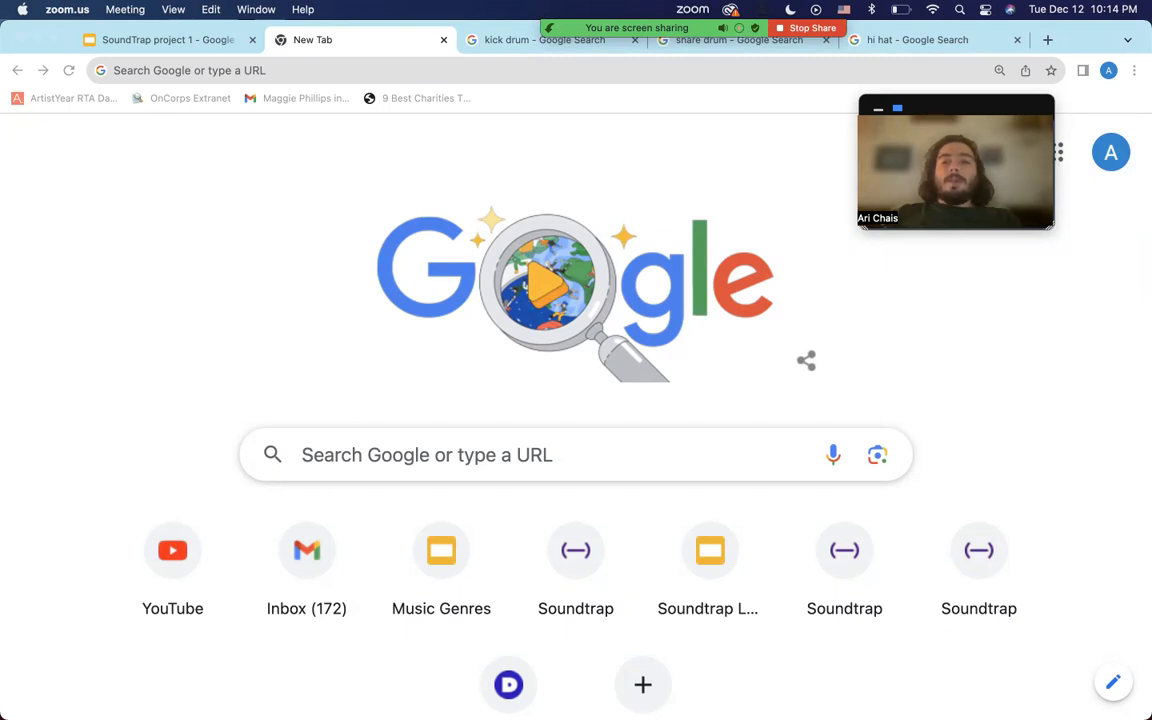
pyautogui.click(584, 72)
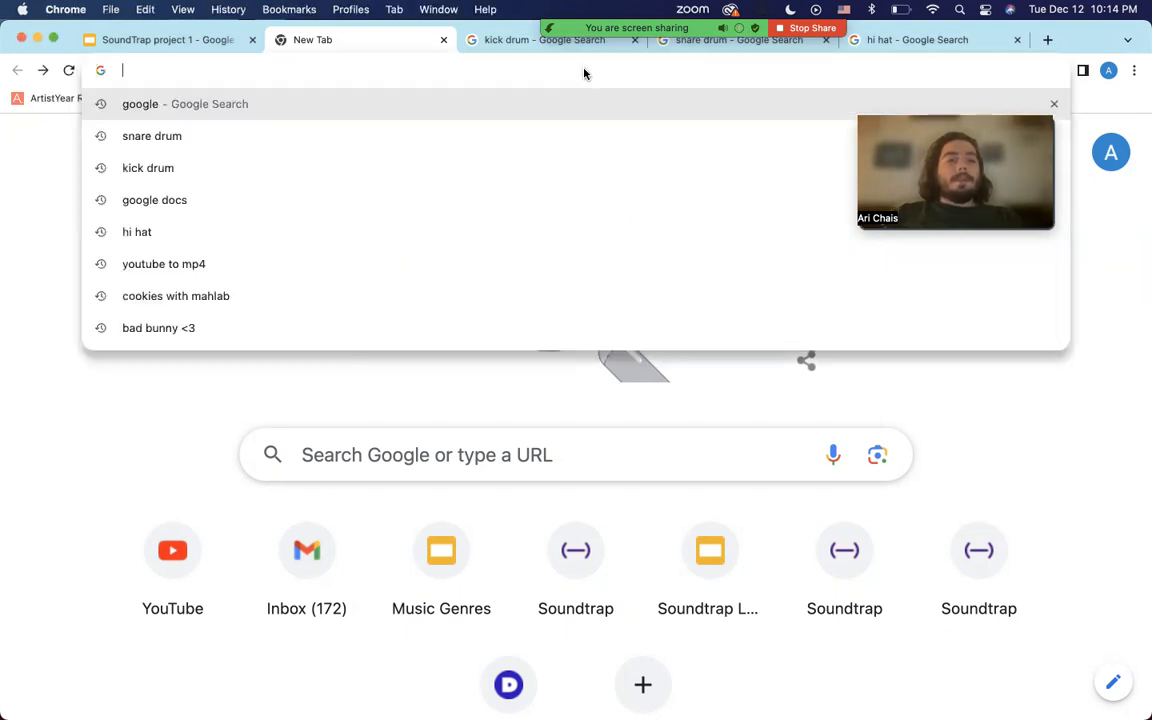
pyautogui.write('sound')
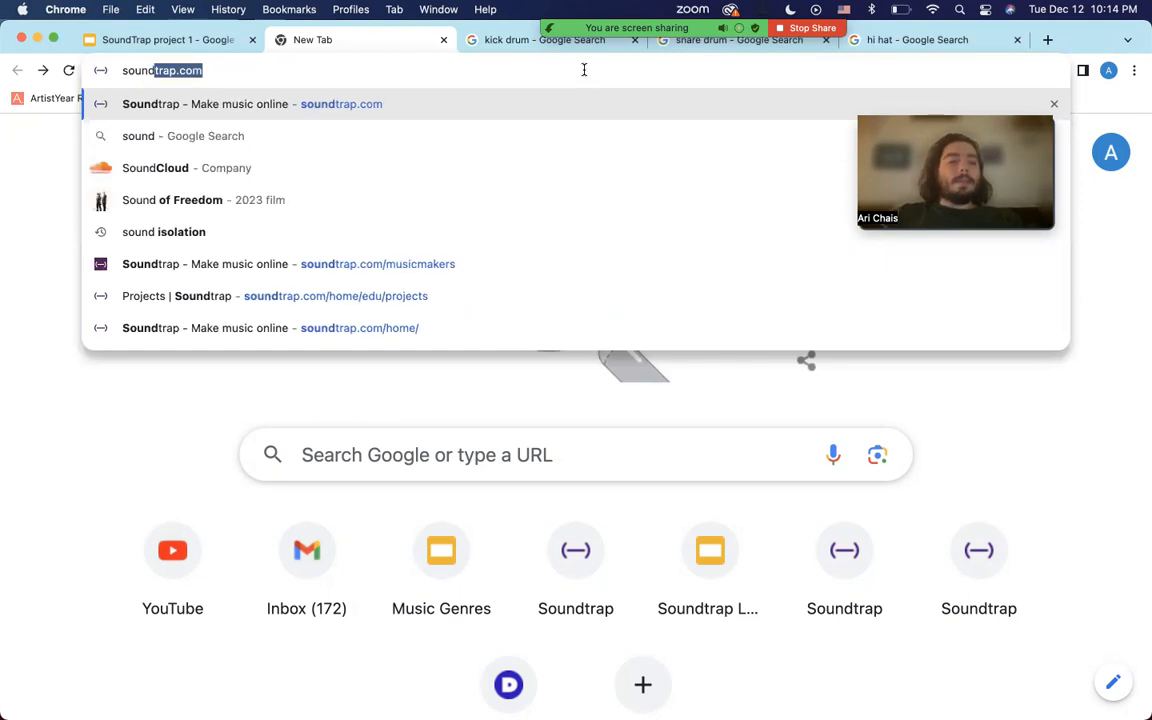
pyautogui.write('trap.')
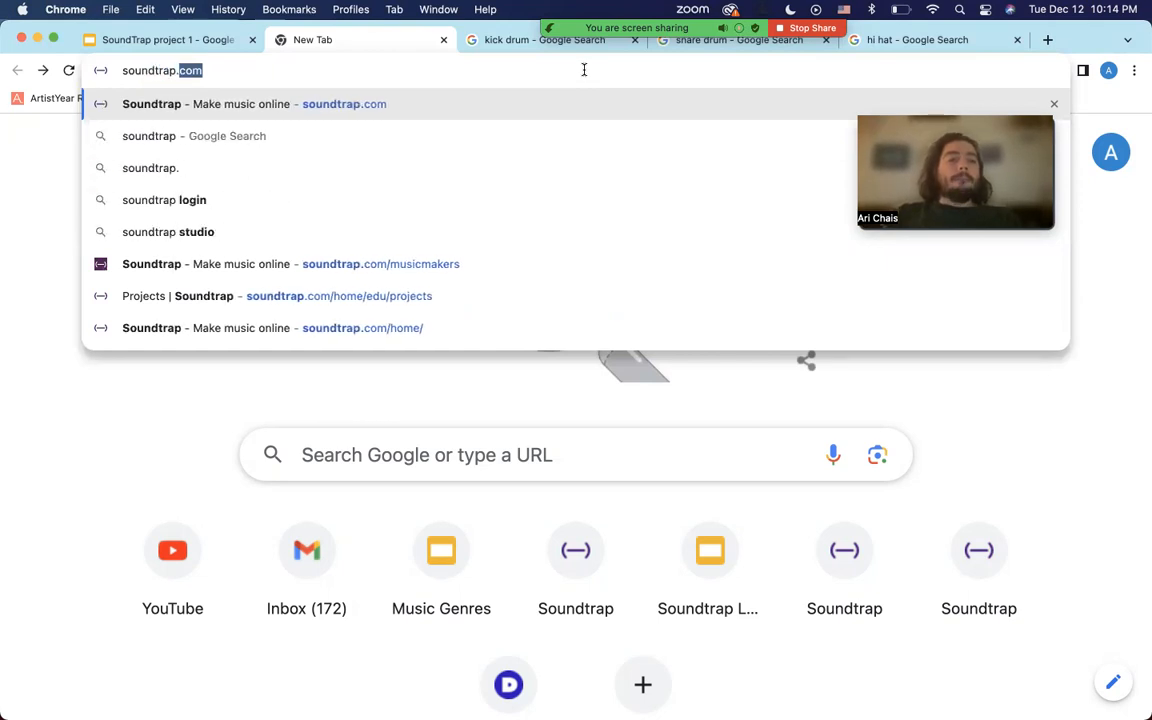
pyautogui.write('com')
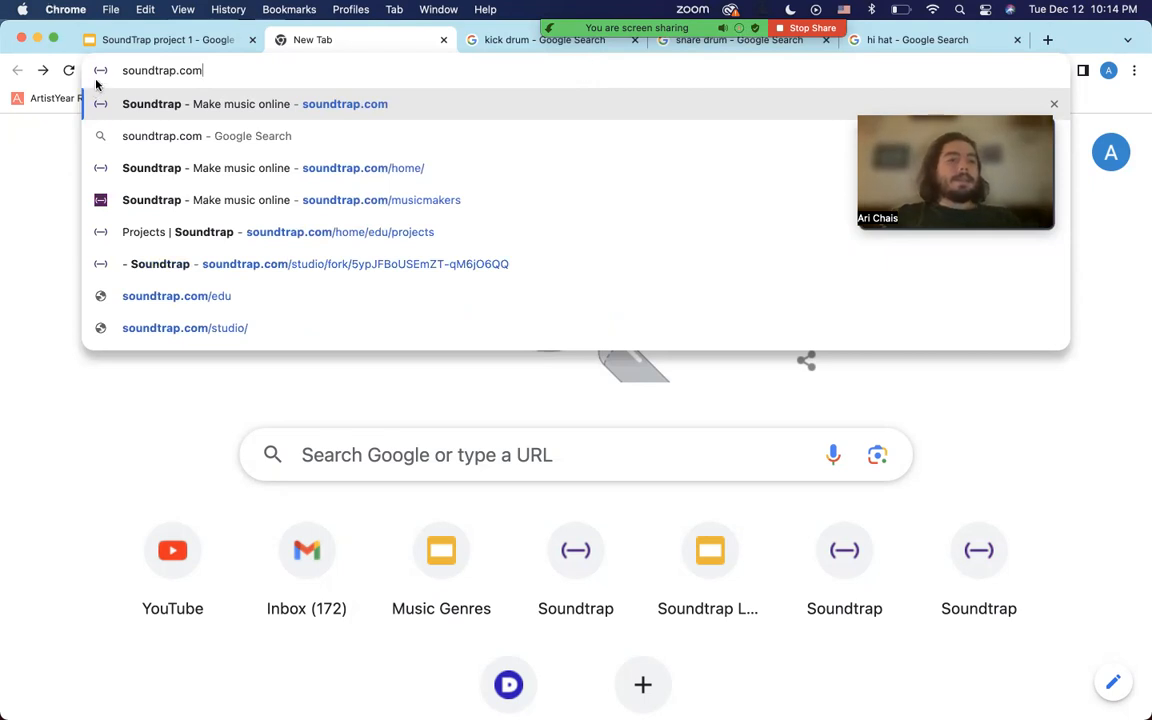
# Open the Soundtrap site and log out of the current account.
pyautogui.click(167, 106)
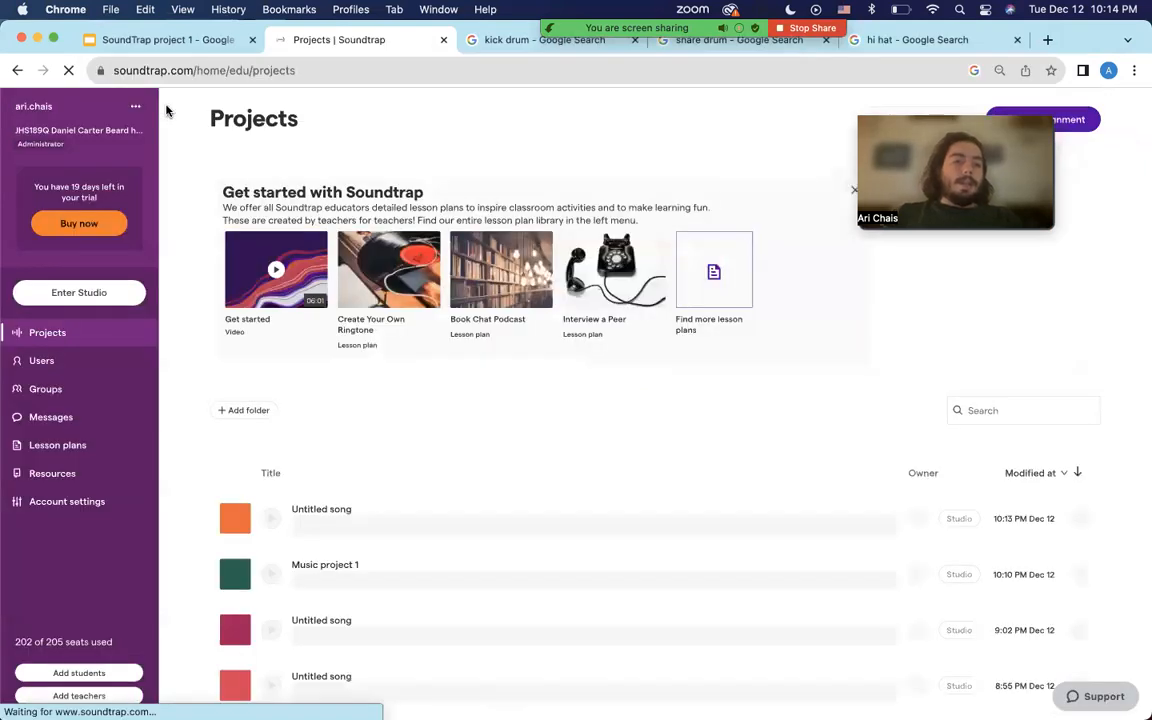
pyautogui.click(135, 106)
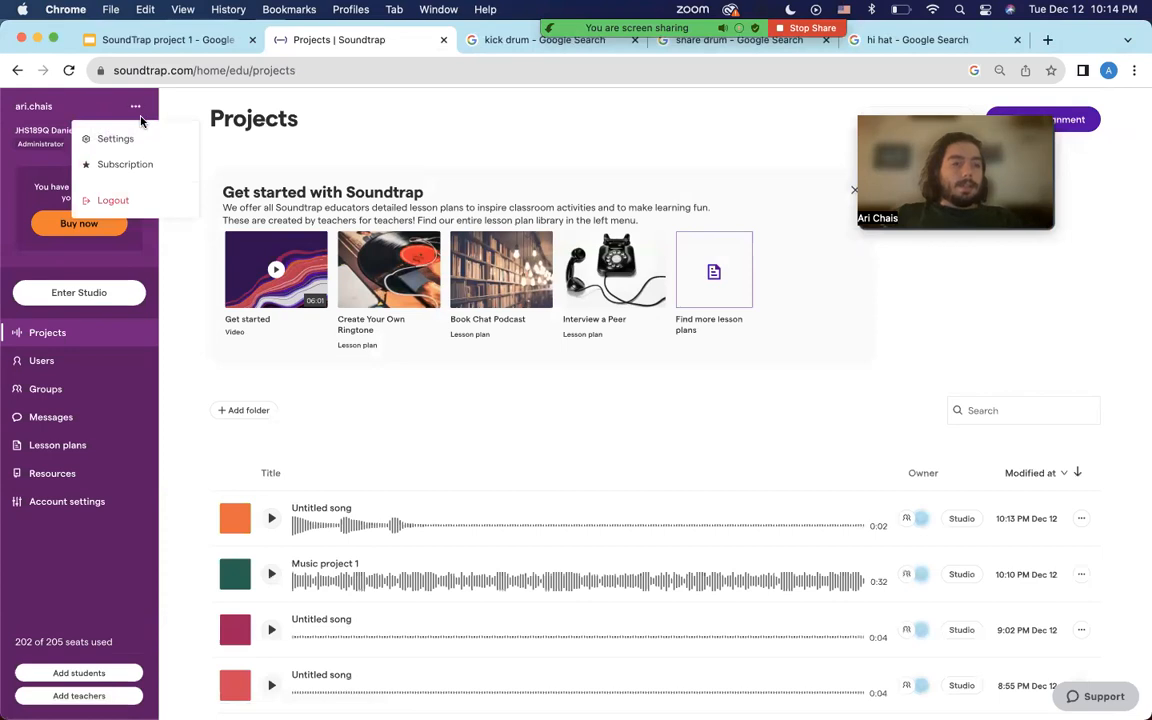
pyautogui.click(149, 199)
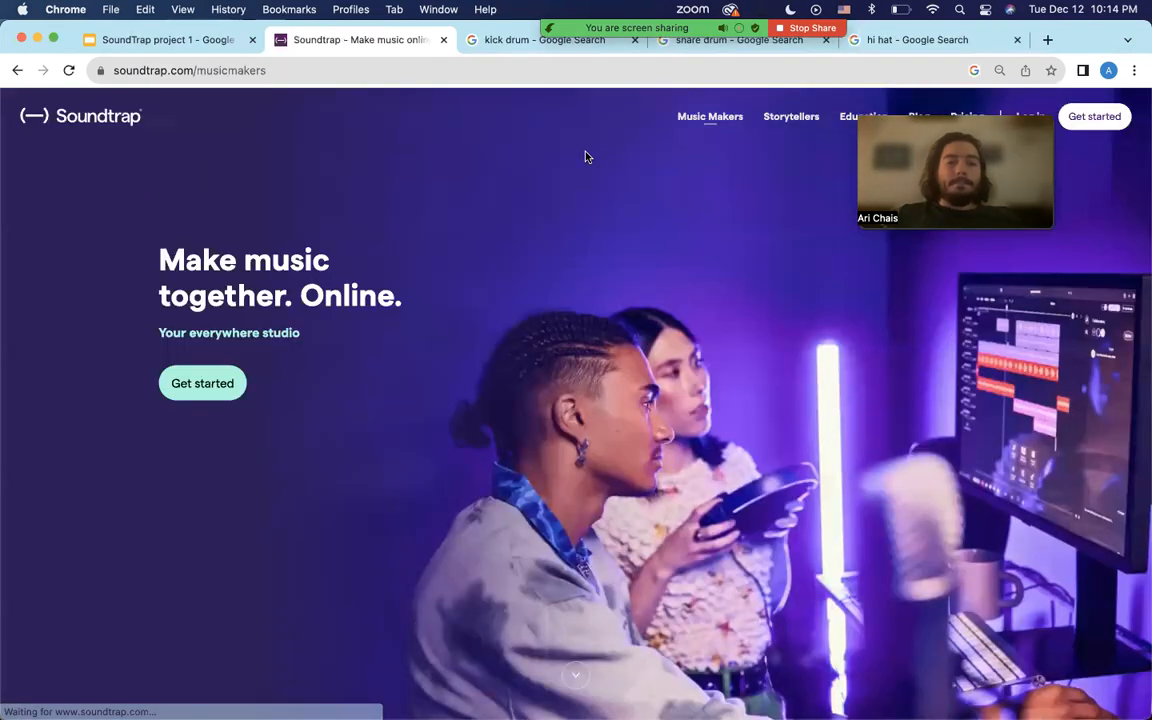
pyautogui.moveTo(870, 130); pyautogui.dragTo(674, 211)
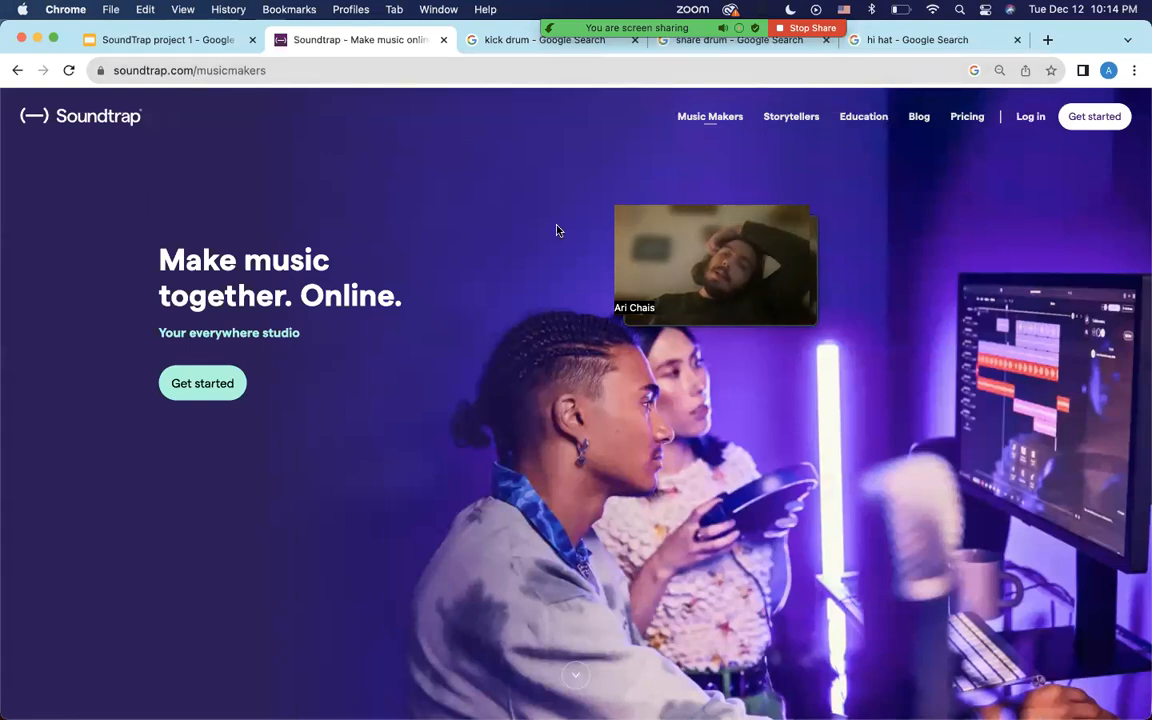
# Log back in with Google using the first listed school account.
pyautogui.click(1031, 119)
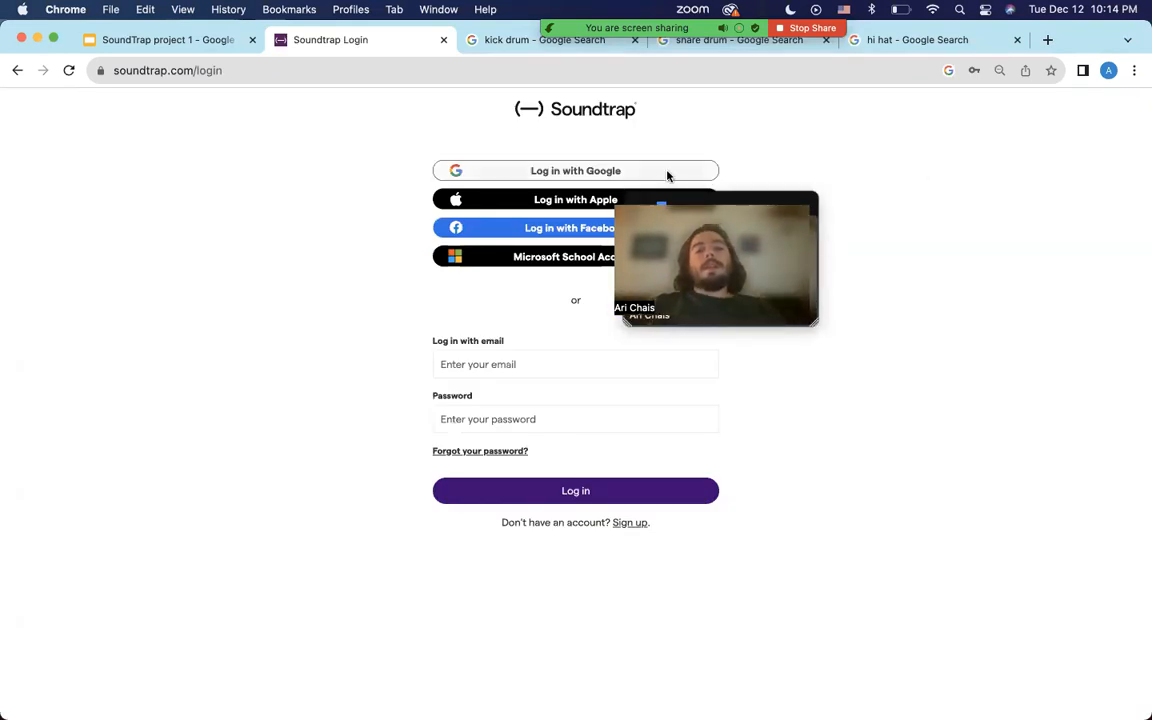
pyautogui.click(612, 177)
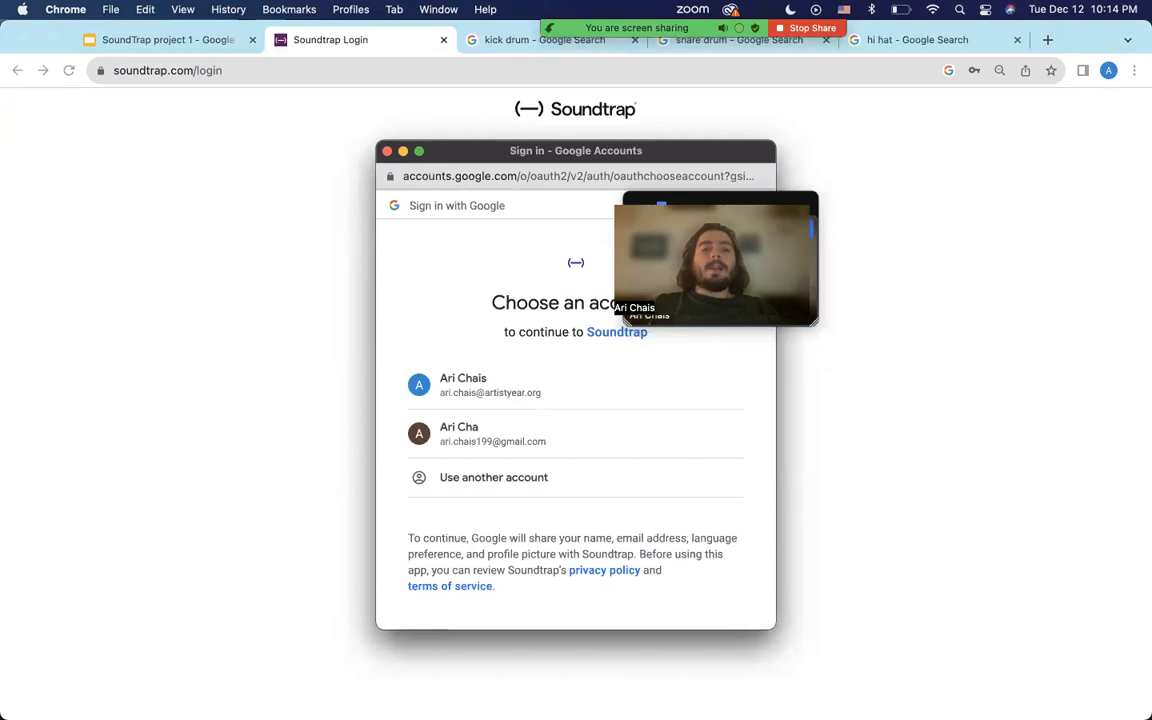
pyautogui.moveTo(768, 202)
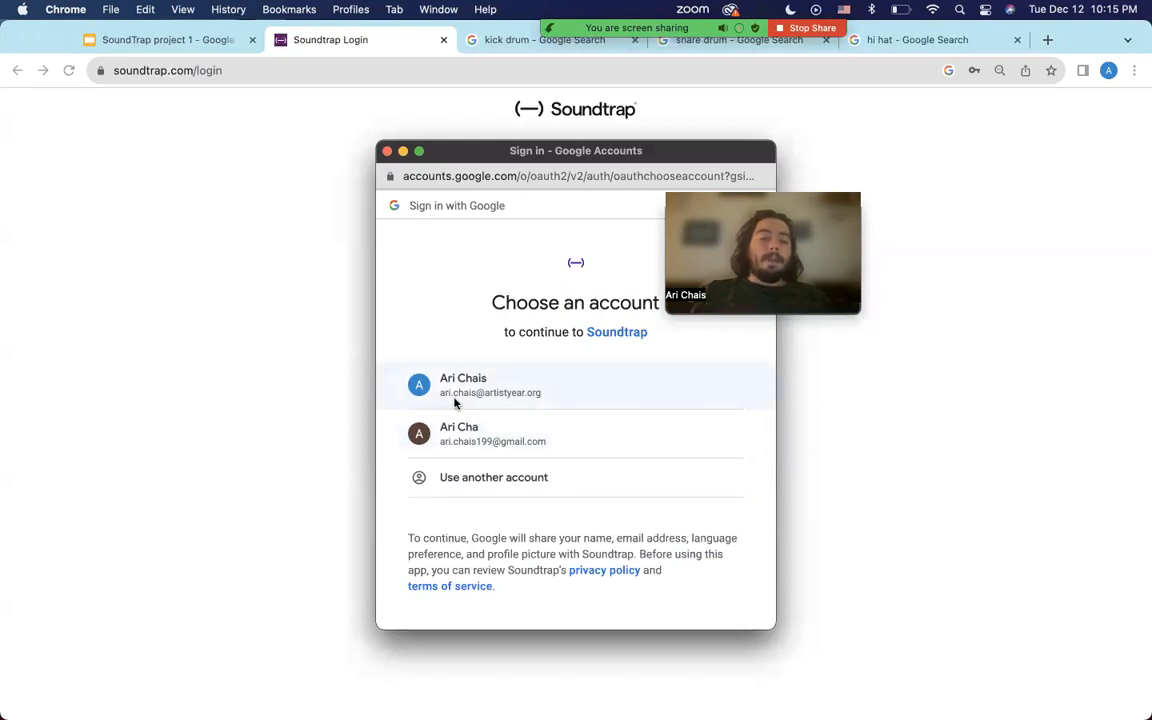
pyautogui.click(477, 387)
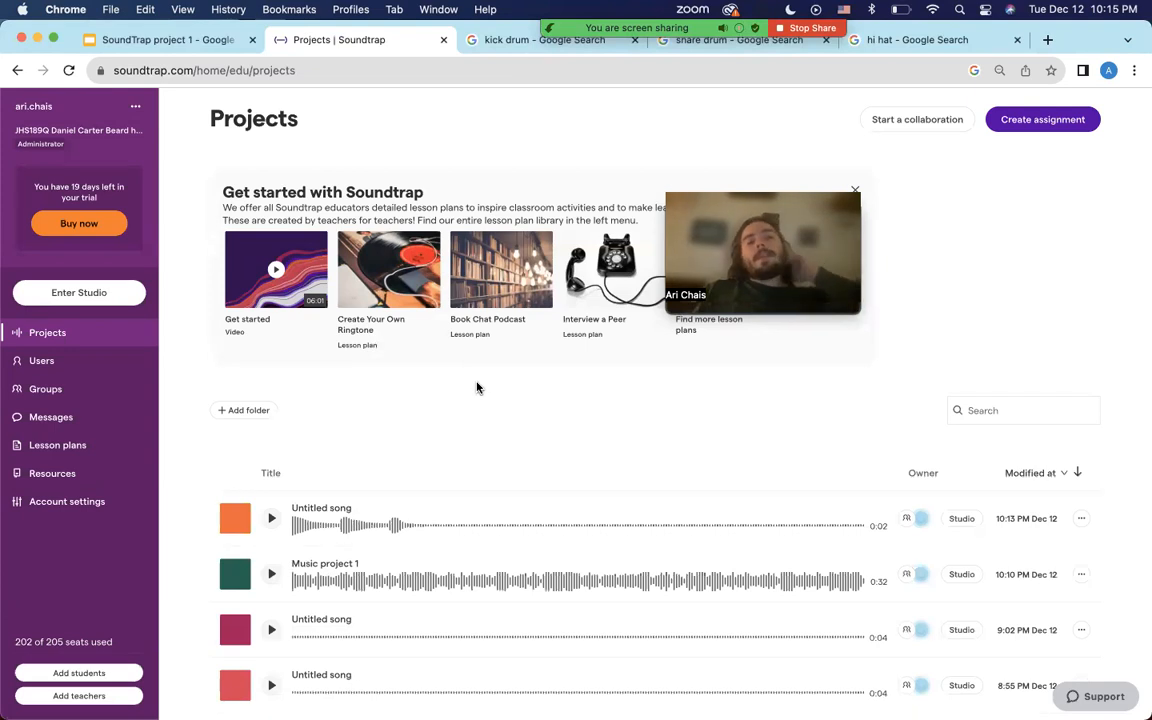
pyautogui.scroll(-1, 477, 388)
pyautogui.scroll(1, 477, 390)
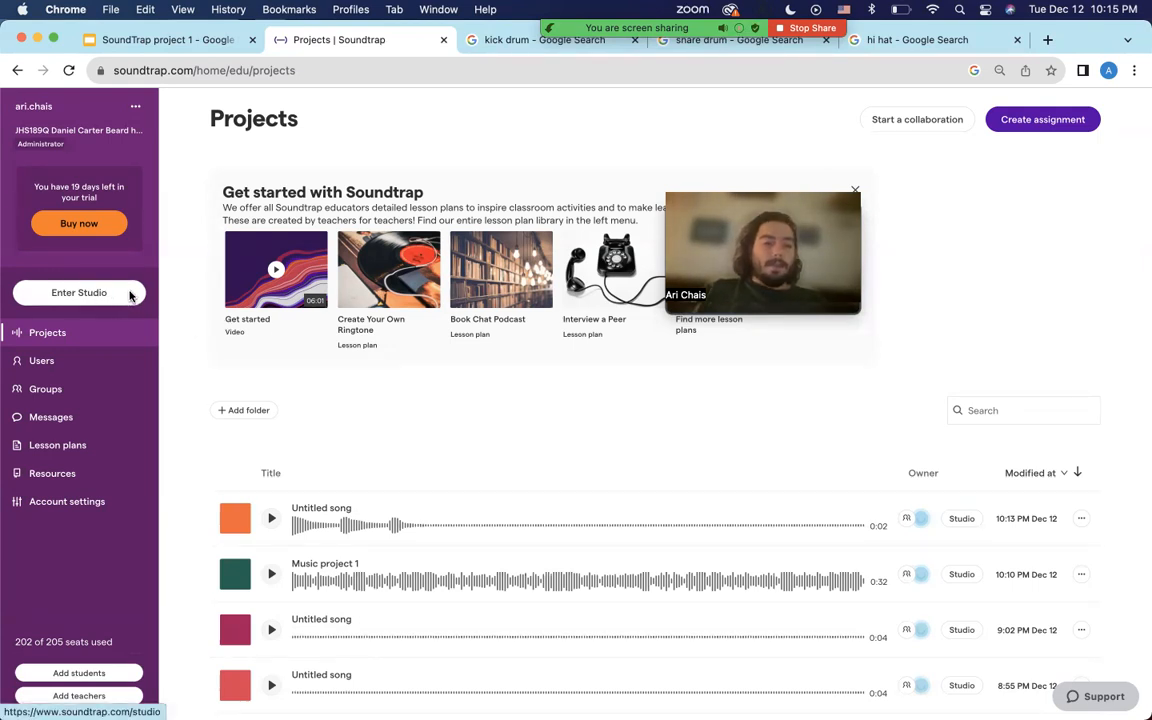
pyautogui.scroll(-5, 348, 522)
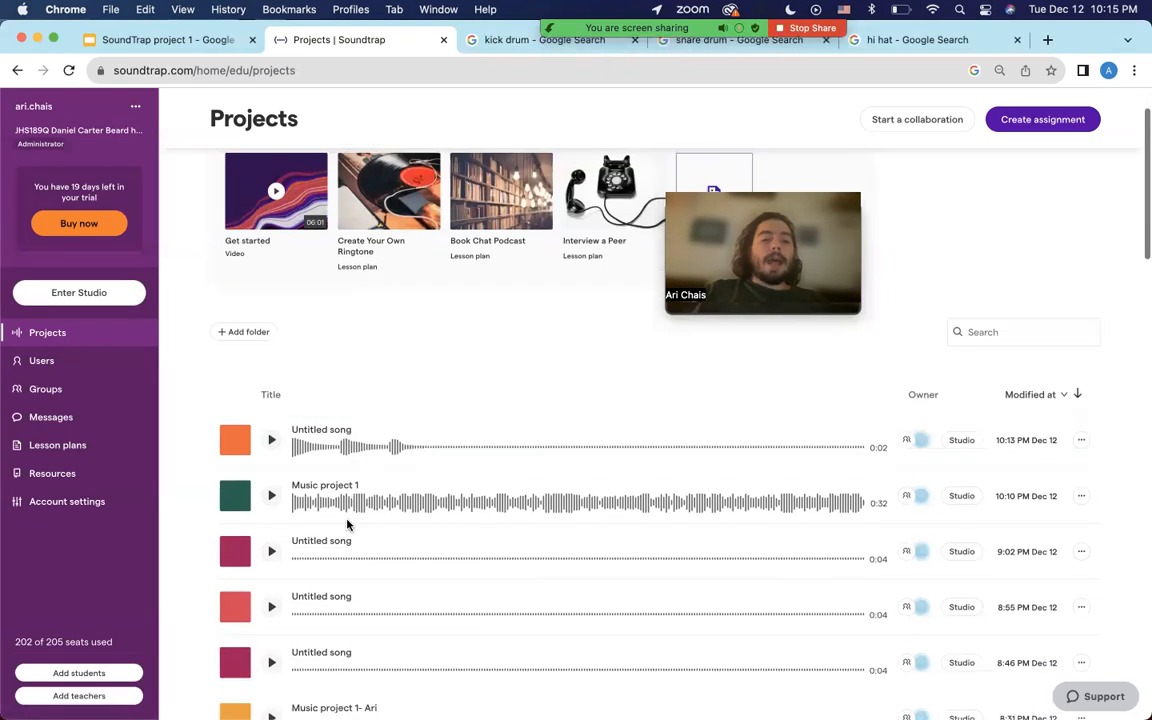
pyautogui.scroll(-5, 332, 321)
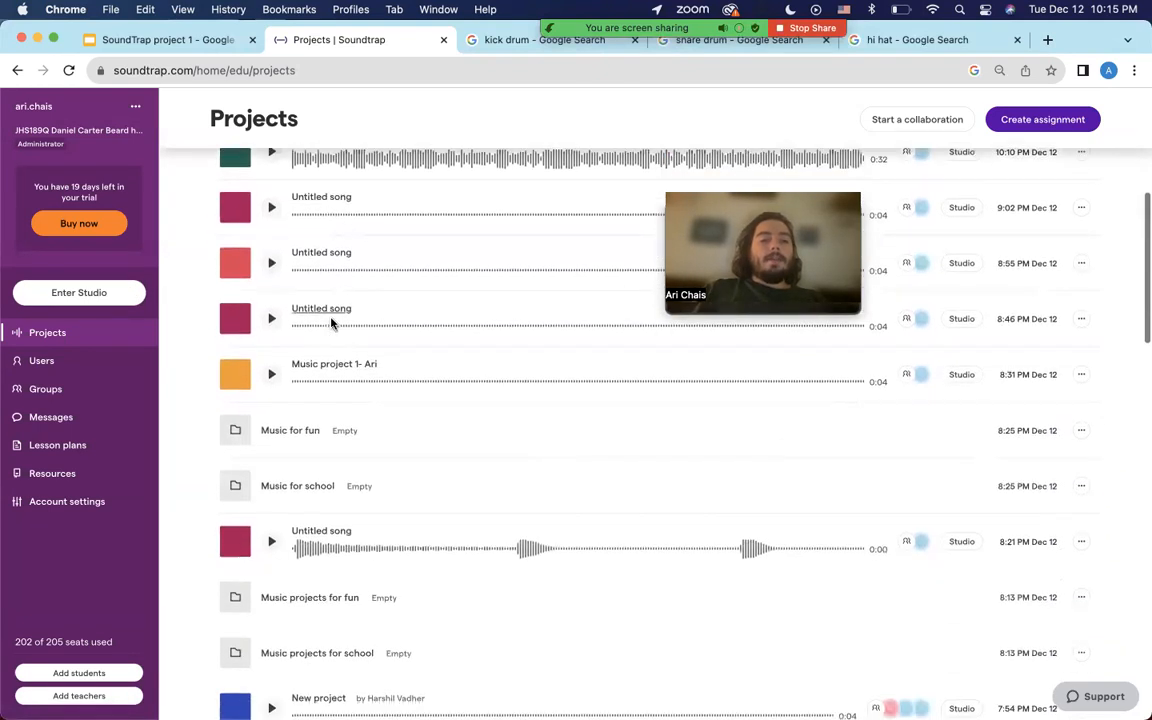
pyautogui.scroll(-9, 332, 321)
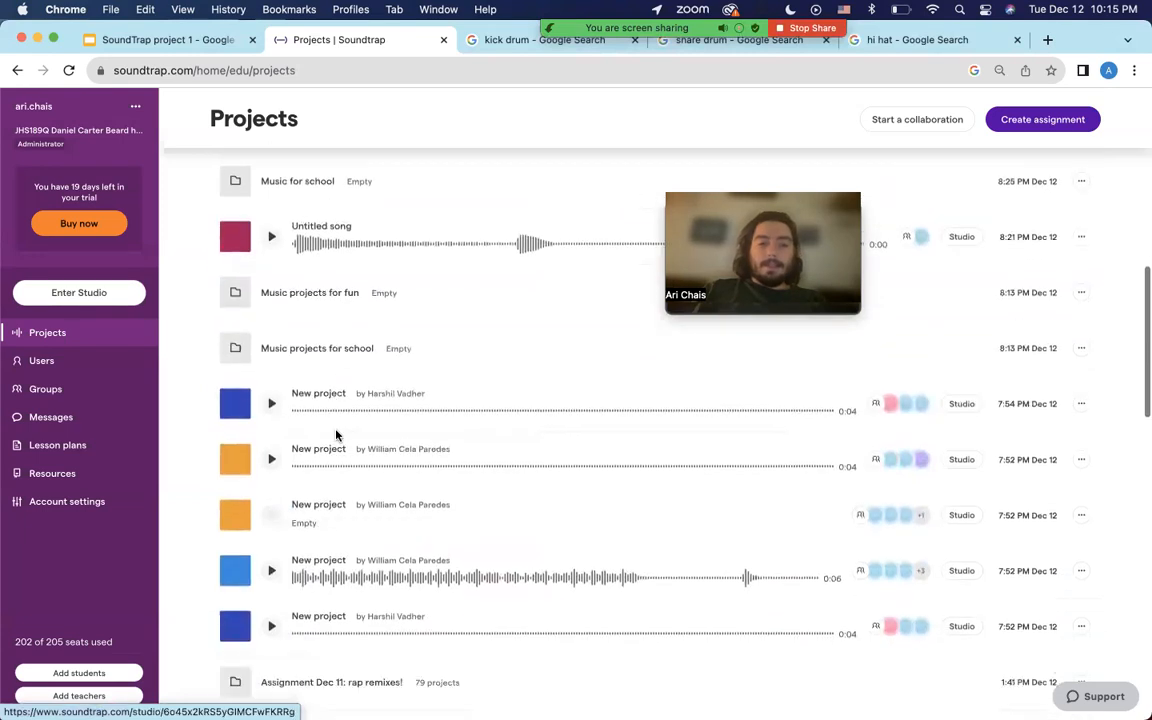
pyautogui.scroll(-3, 336, 433)
pyautogui.scroll(14, 334, 445)
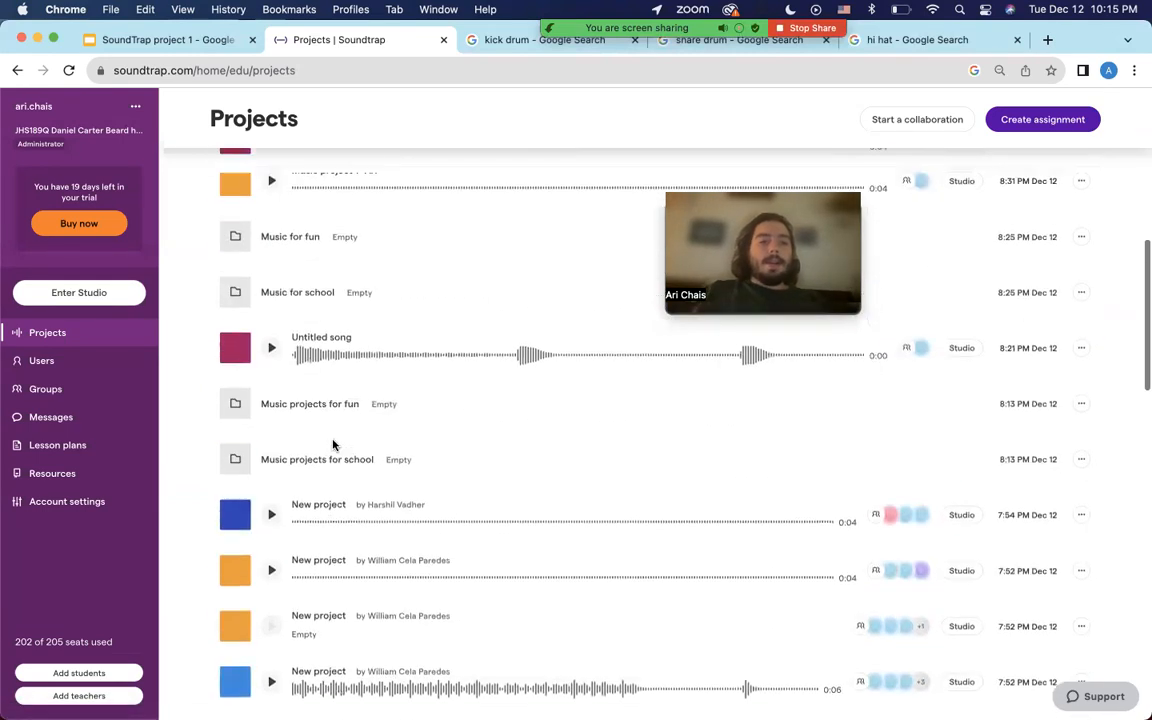
pyautogui.scroll(5, 330, 455)
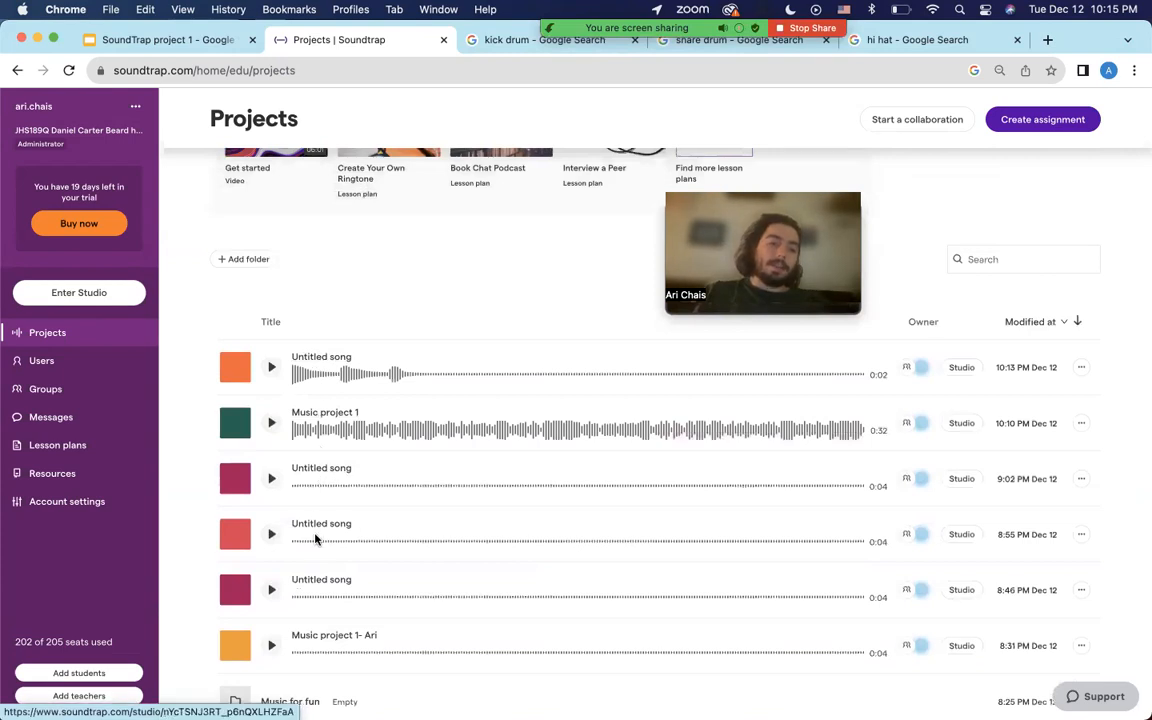
pyautogui.scroll(-1, 315, 525)
pyautogui.scroll(-3, 316, 522)
pyautogui.scroll(6, 310, 510)
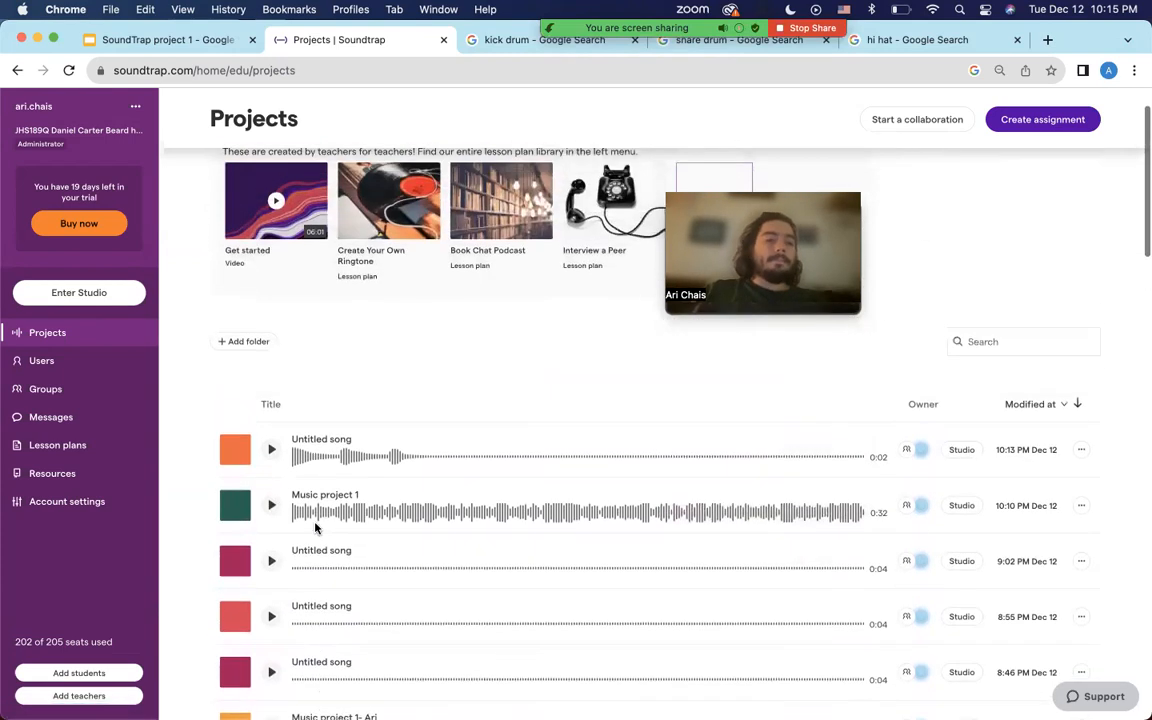
# Start a new Music project in the studio and title it 'Music Project 1'.
pyautogui.click(124, 296)
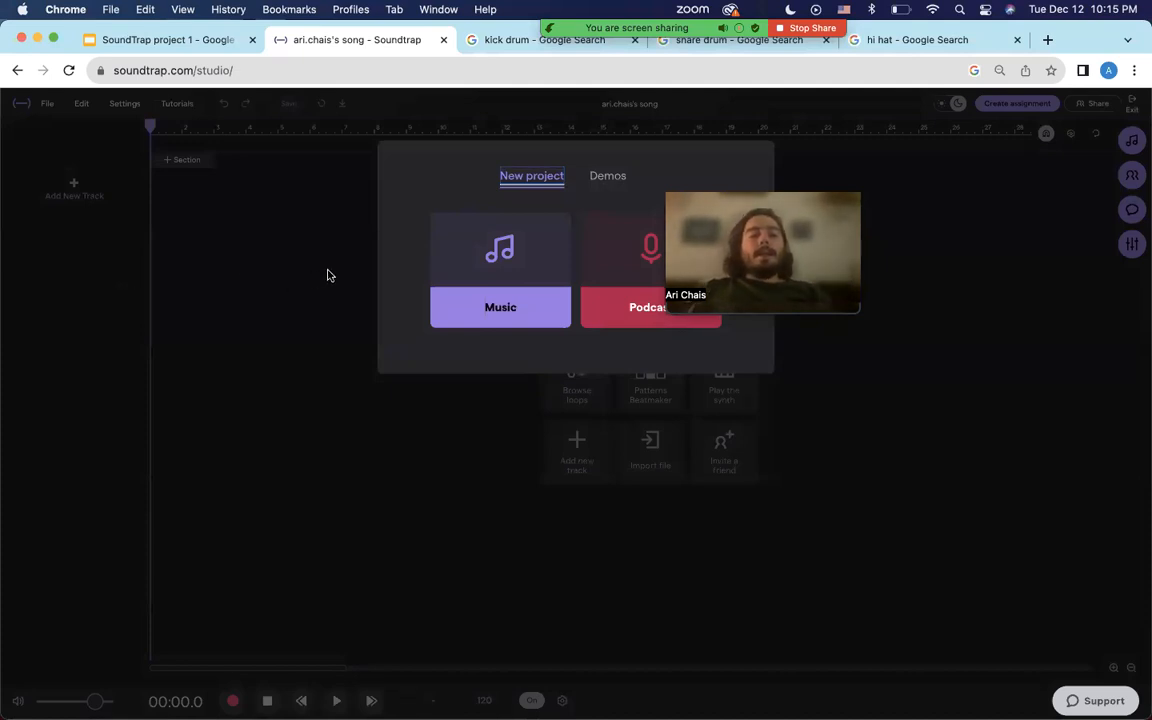
pyautogui.click(478, 245)
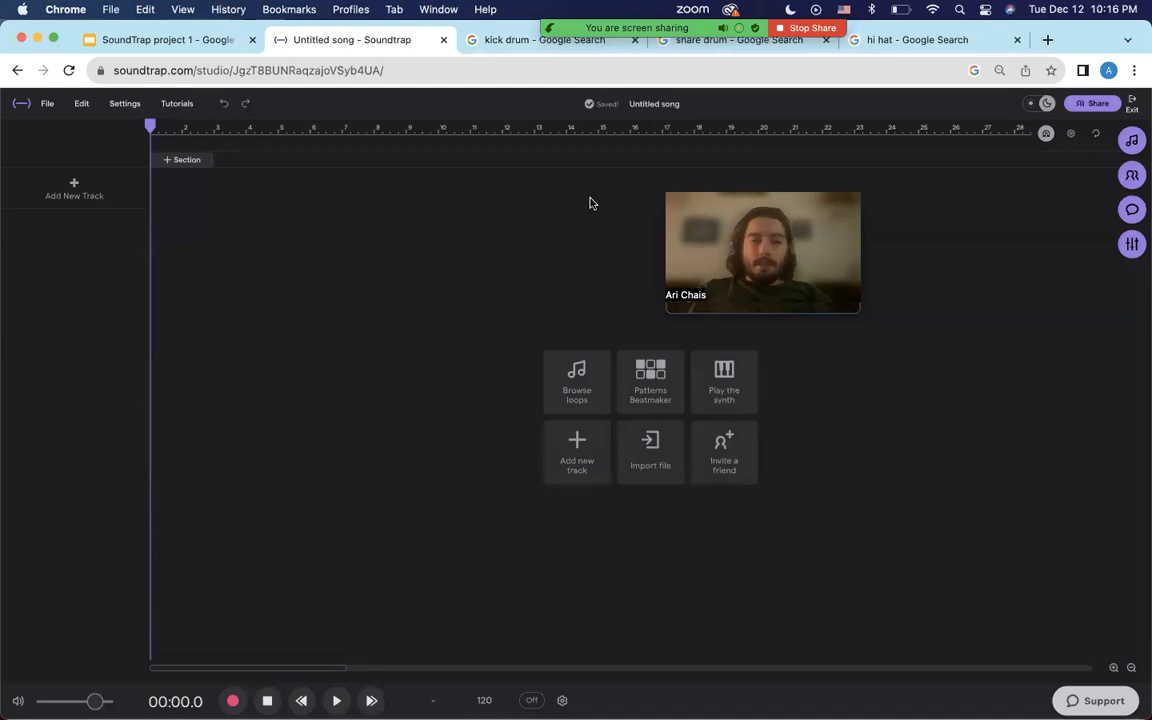
pyautogui.click(637, 106)
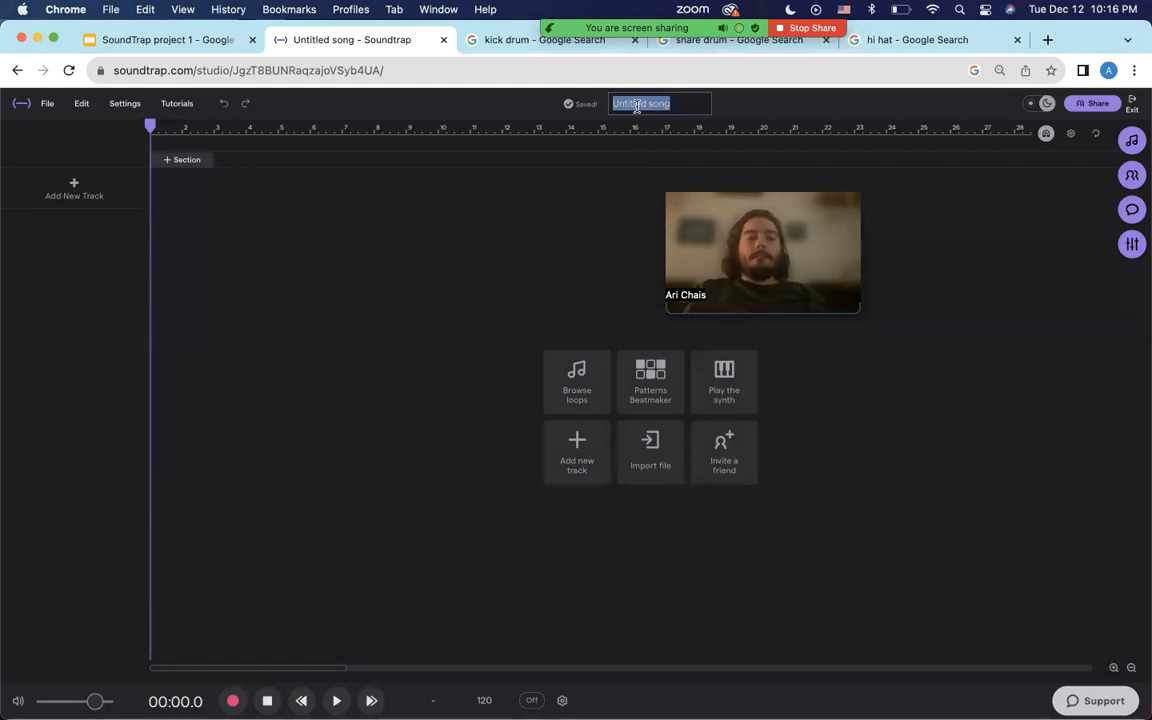
pyautogui.write('Pro')
pyautogui.press('BackSpace')
pyautogui.press('BackSpace')
pyautogui.press('BackSpace')
pyautogui.write('Music Pr')
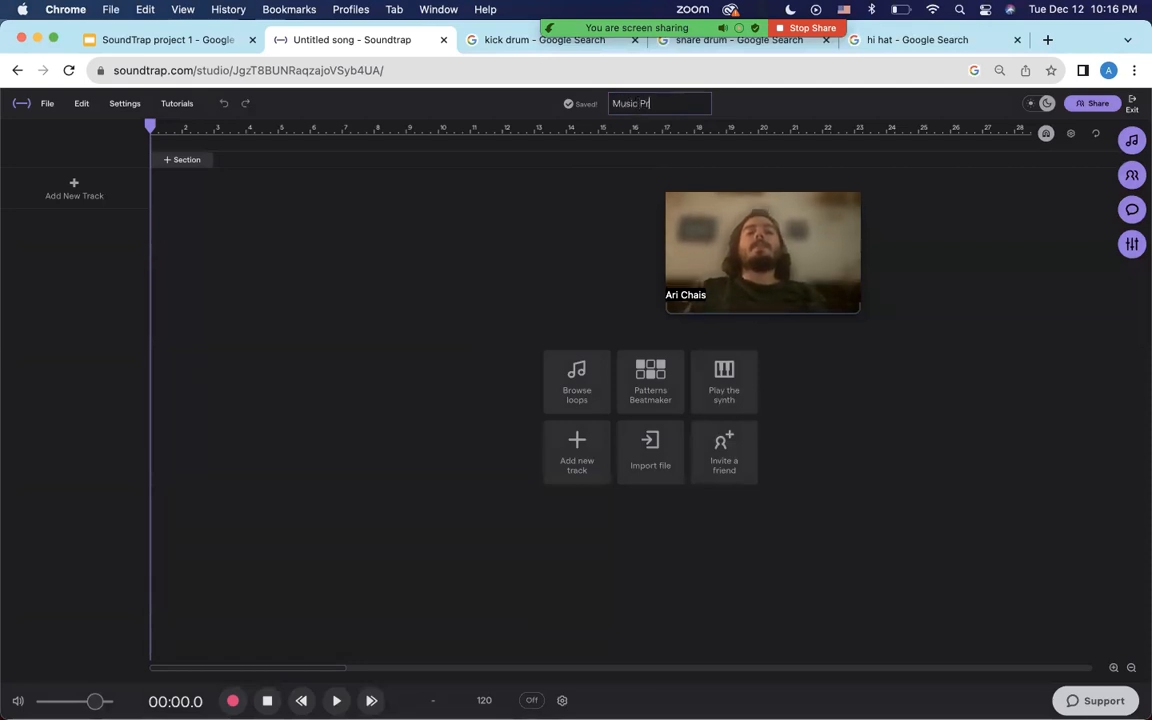
pyautogui.write('oject 1')
pyautogui.click(517, 103)
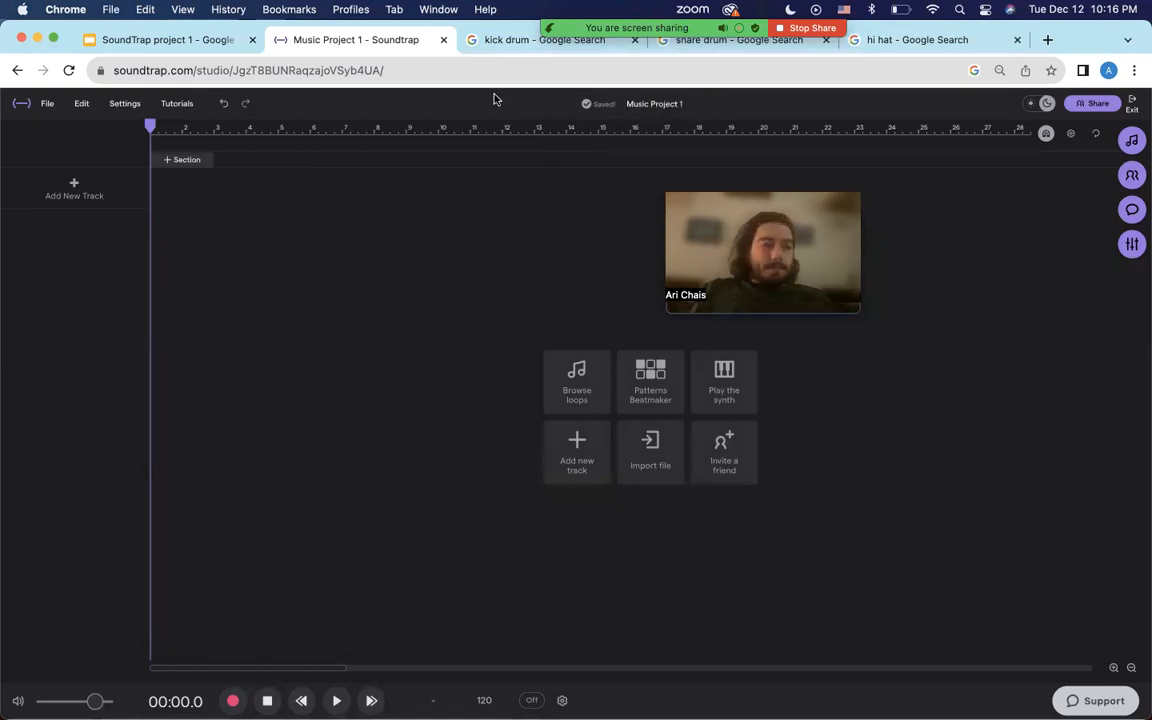
pyautogui.click(175, 102)
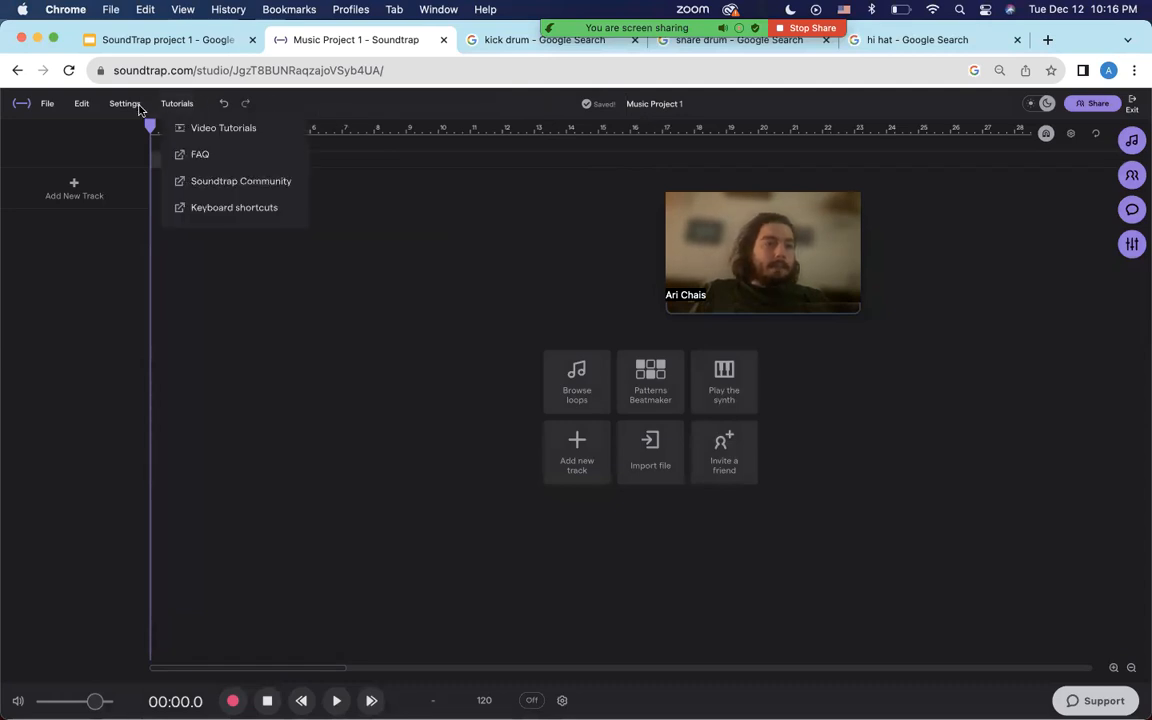
pyautogui.click(125, 104)
pyautogui.click(134, 106)
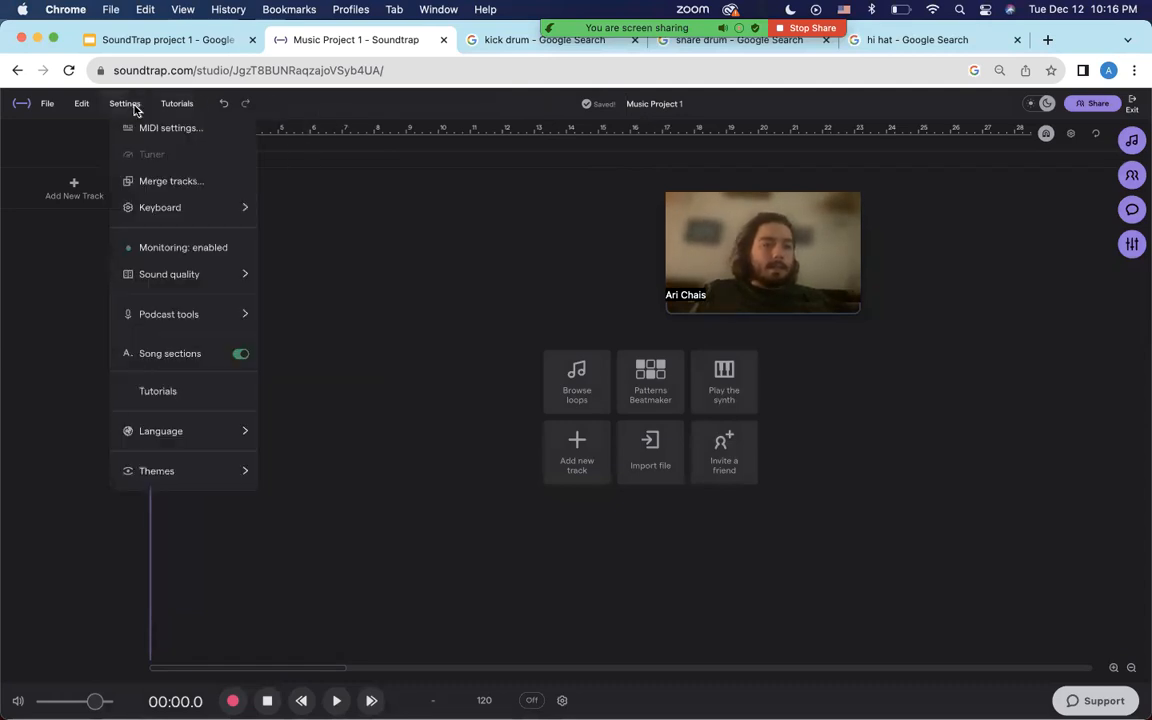
pyautogui.moveTo(188, 435)
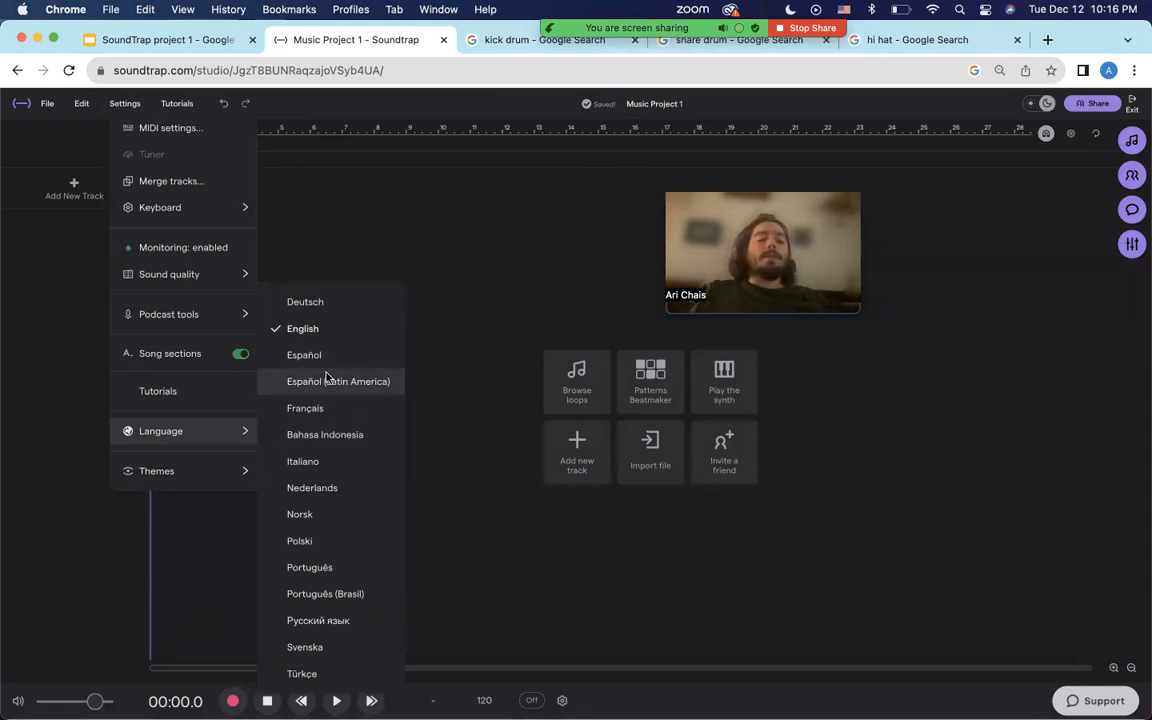
pyautogui.click(414, 262)
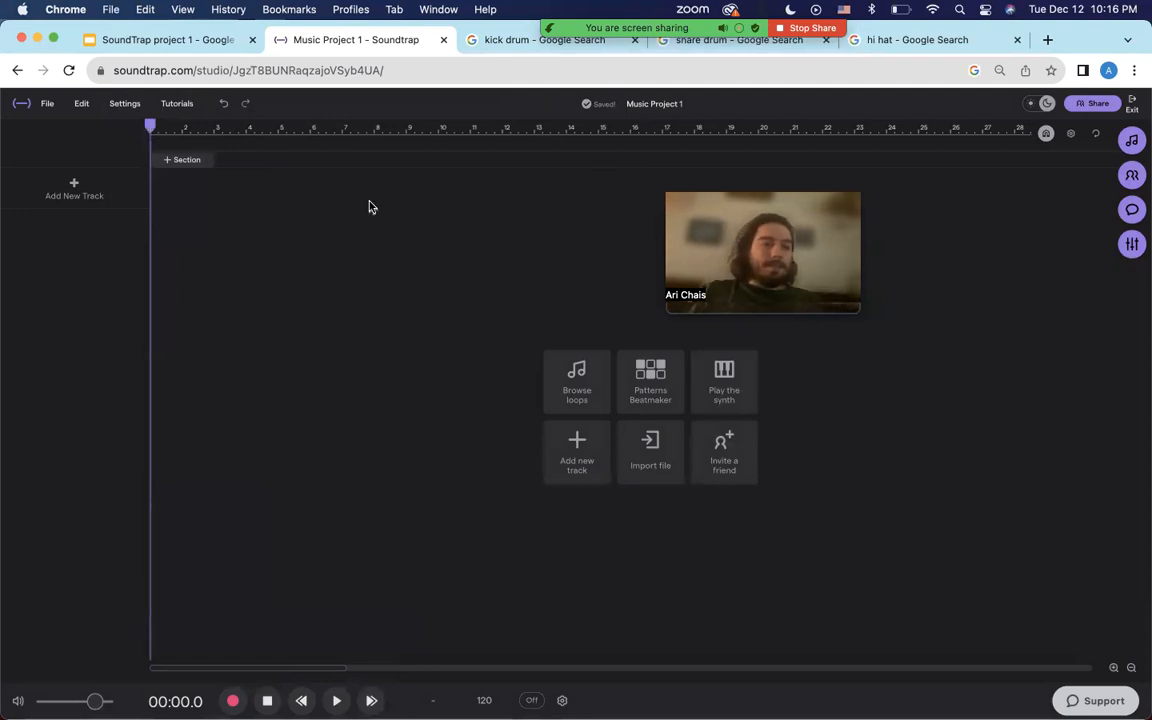
# Add a Patterns Beatmaker drum track from Drums & Machines, creating the Tasty kit.
pyautogui.click(88, 188)
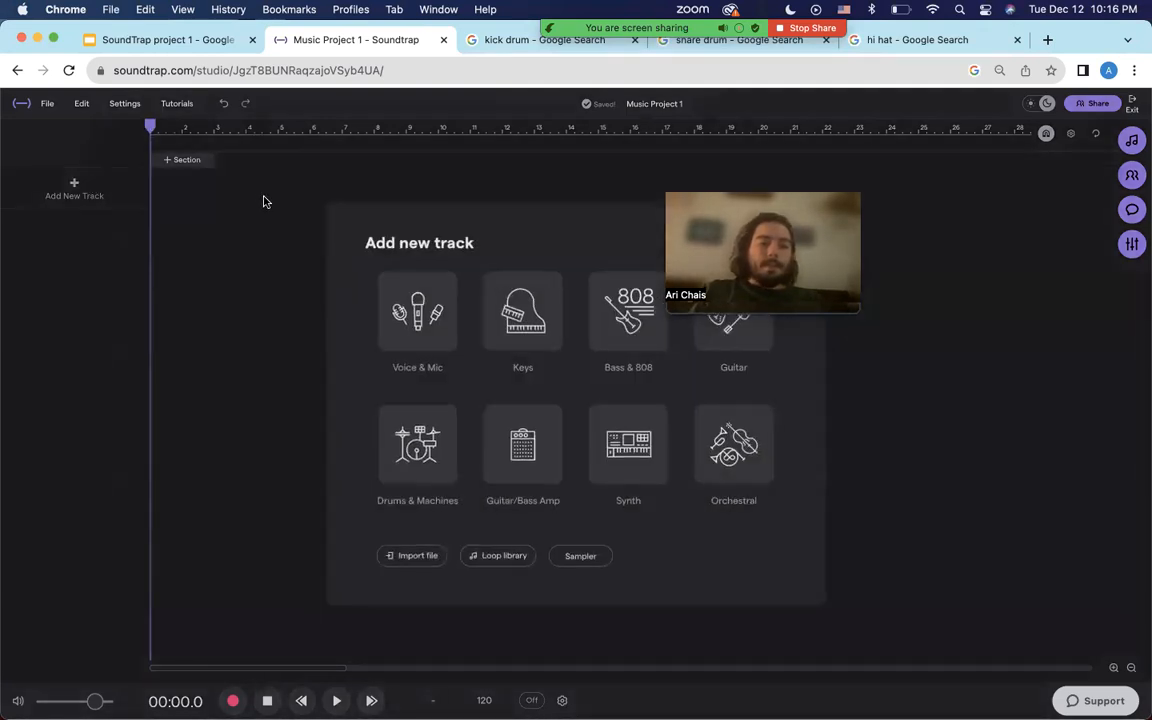
pyautogui.click(455, 441)
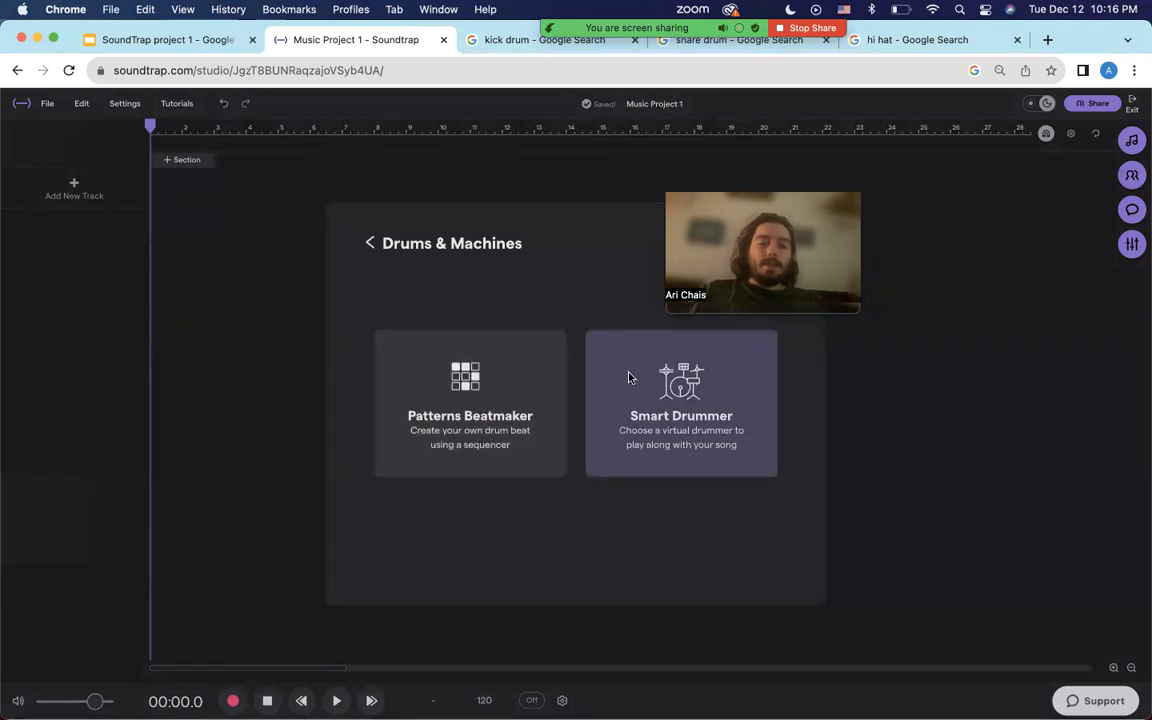
pyautogui.click(527, 387)
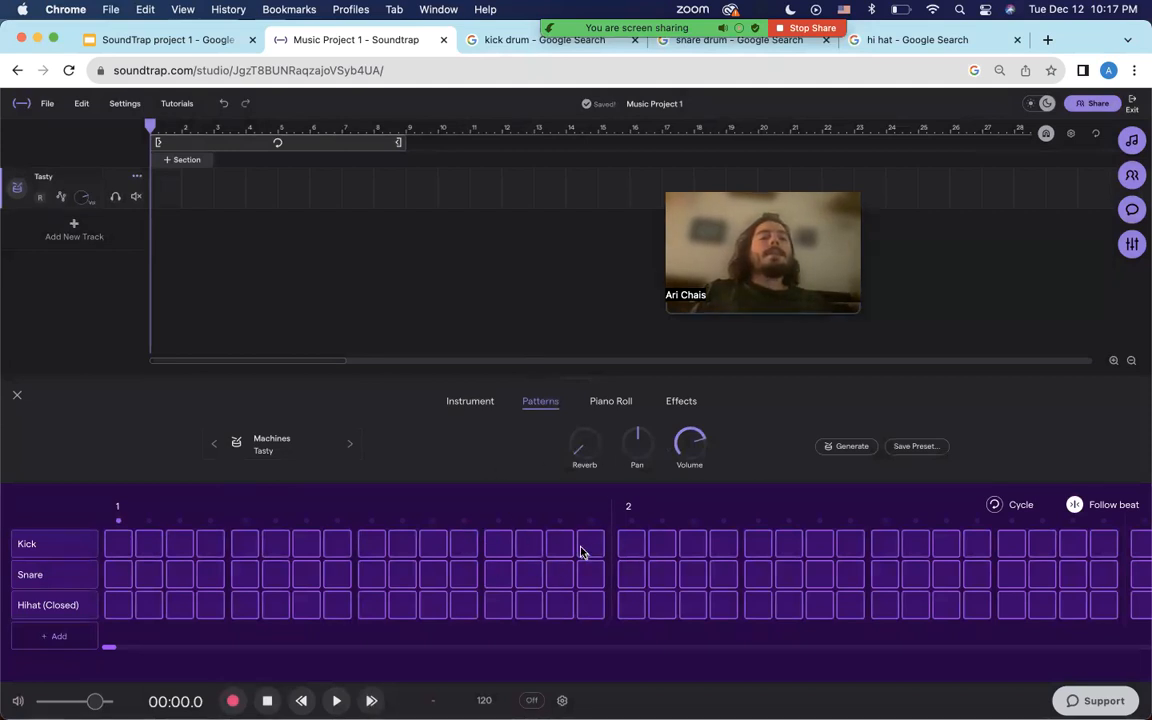
# Turn on Cycle and shrink the loop region to cover only bar 1.
pyautogui.moveTo(402, 142); pyautogui.dragTo(555, 147)
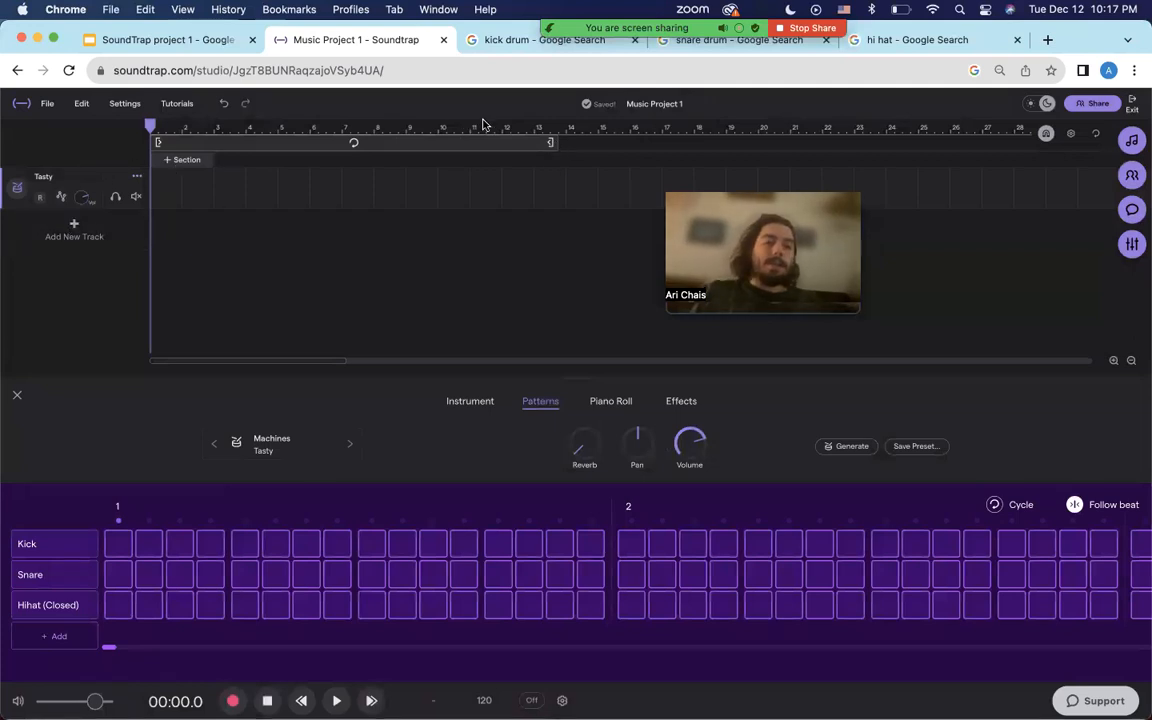
pyautogui.moveTo(550, 142); pyautogui.dragTo(461, 144)
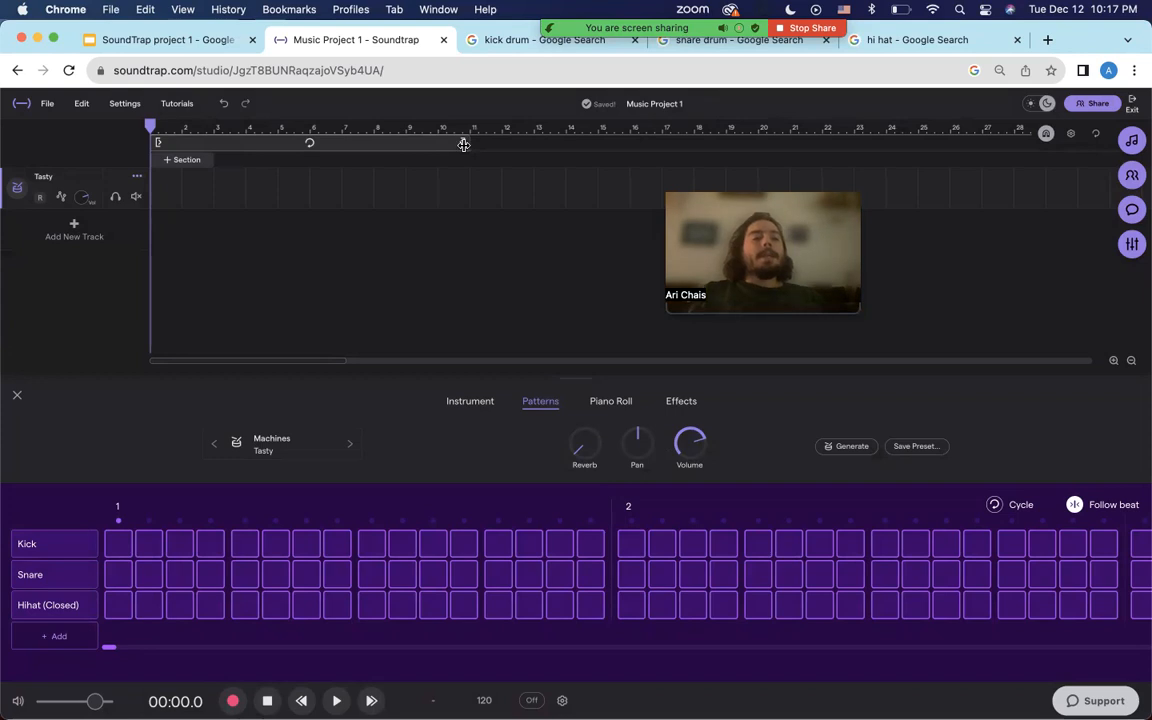
pyautogui.moveTo(464, 145); pyautogui.dragTo(438, 146)
pyautogui.click(413, 148)
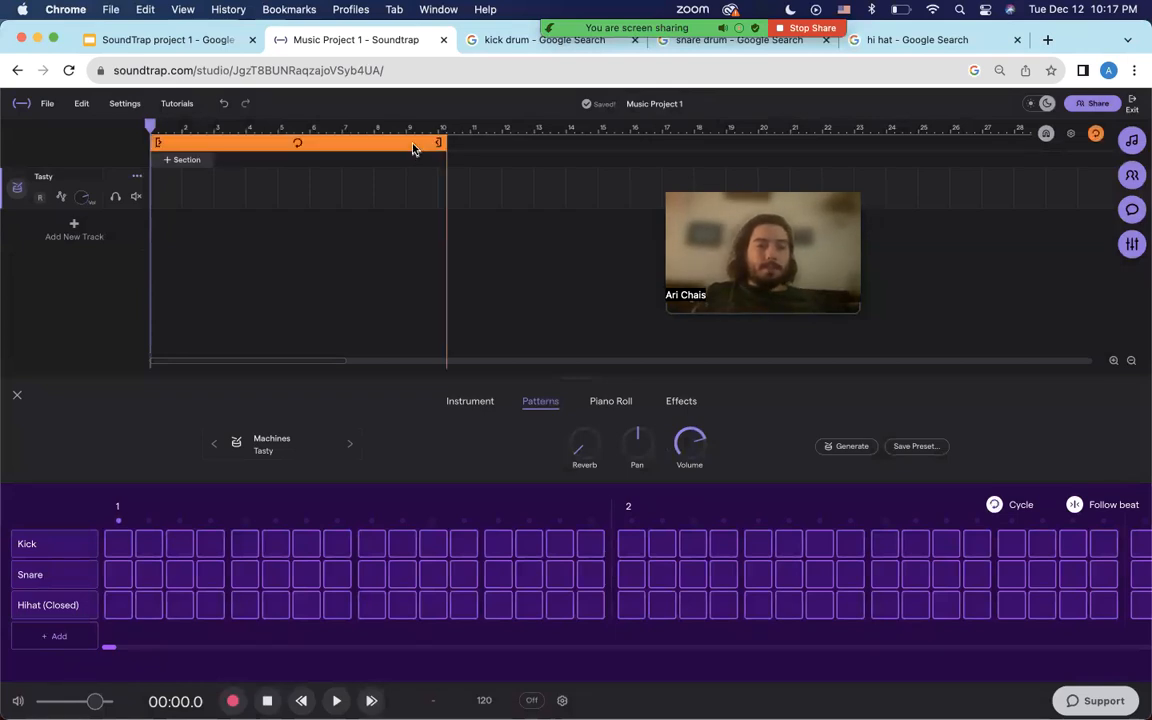
pyautogui.moveTo(443, 146); pyautogui.dragTo(171, 143)
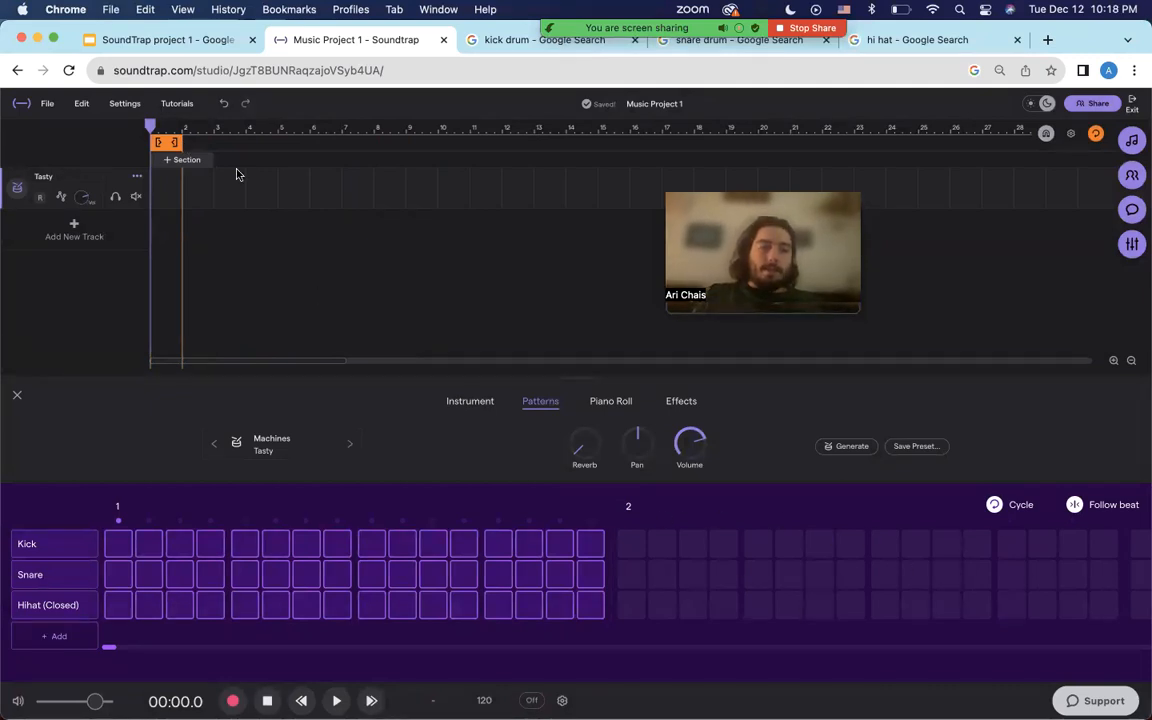
pyautogui.click(156, 128)
pyautogui.moveTo(156, 128); pyautogui.dragTo(271, 141)
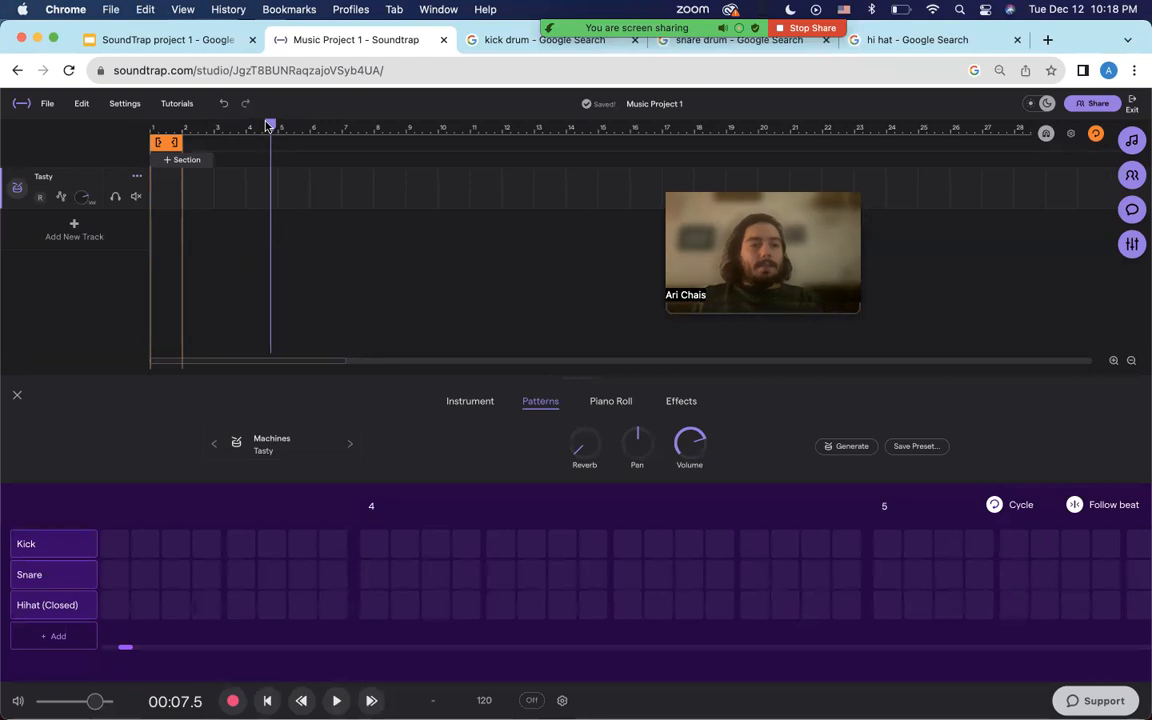
pyautogui.moveTo(273, 126); pyautogui.dragTo(153, 125)
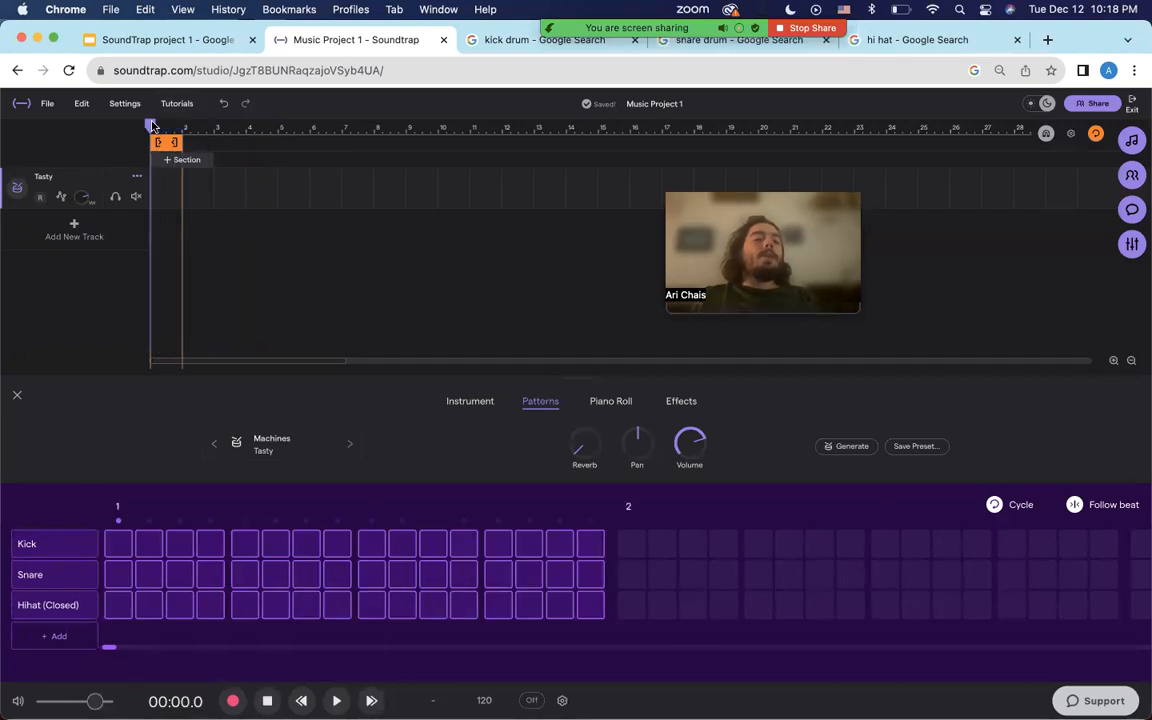
pyautogui.press('space')
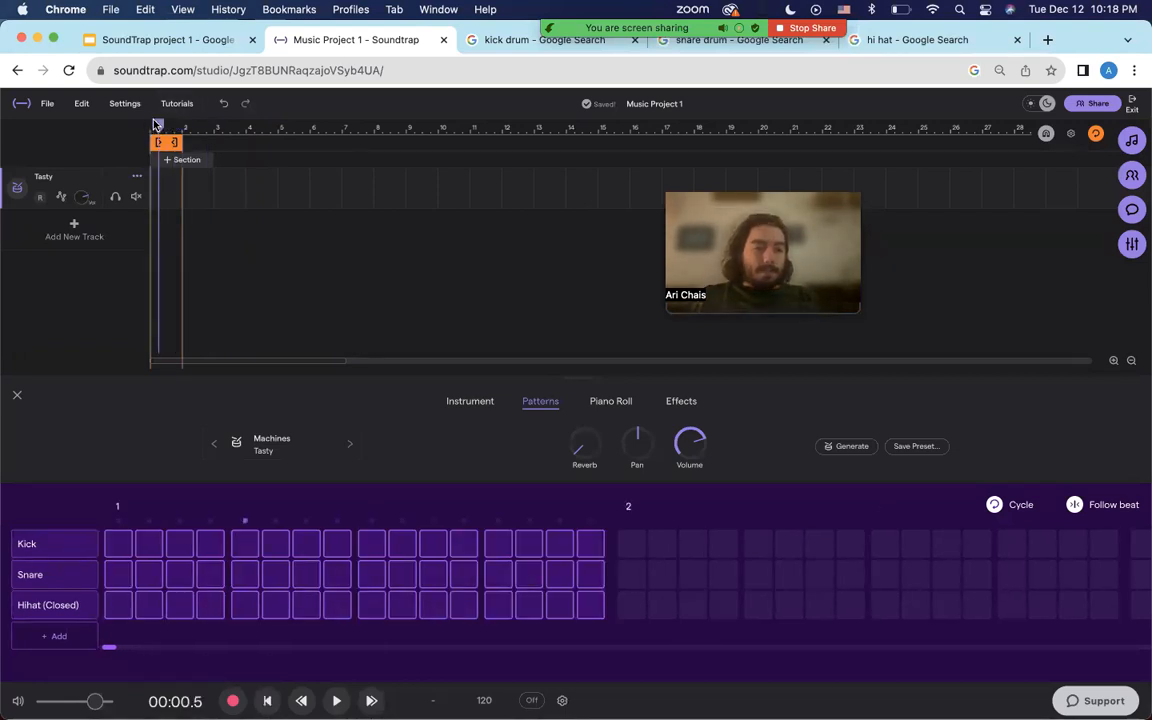
pyautogui.press('space')
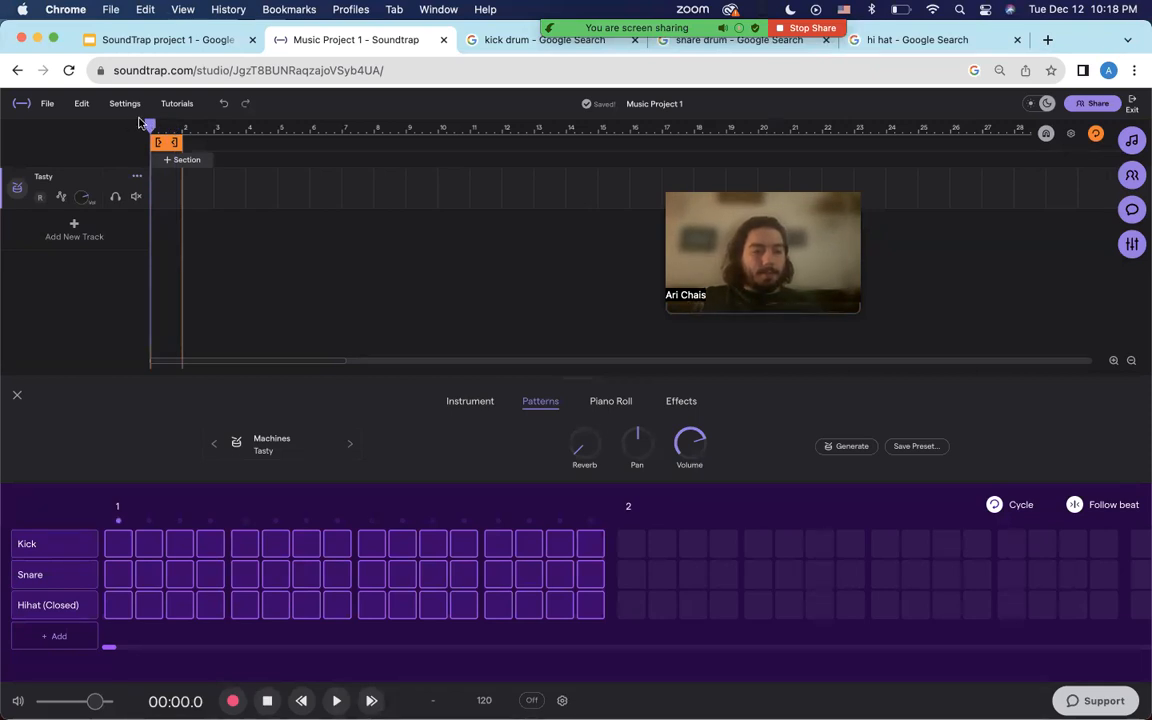
pyautogui.press('space')
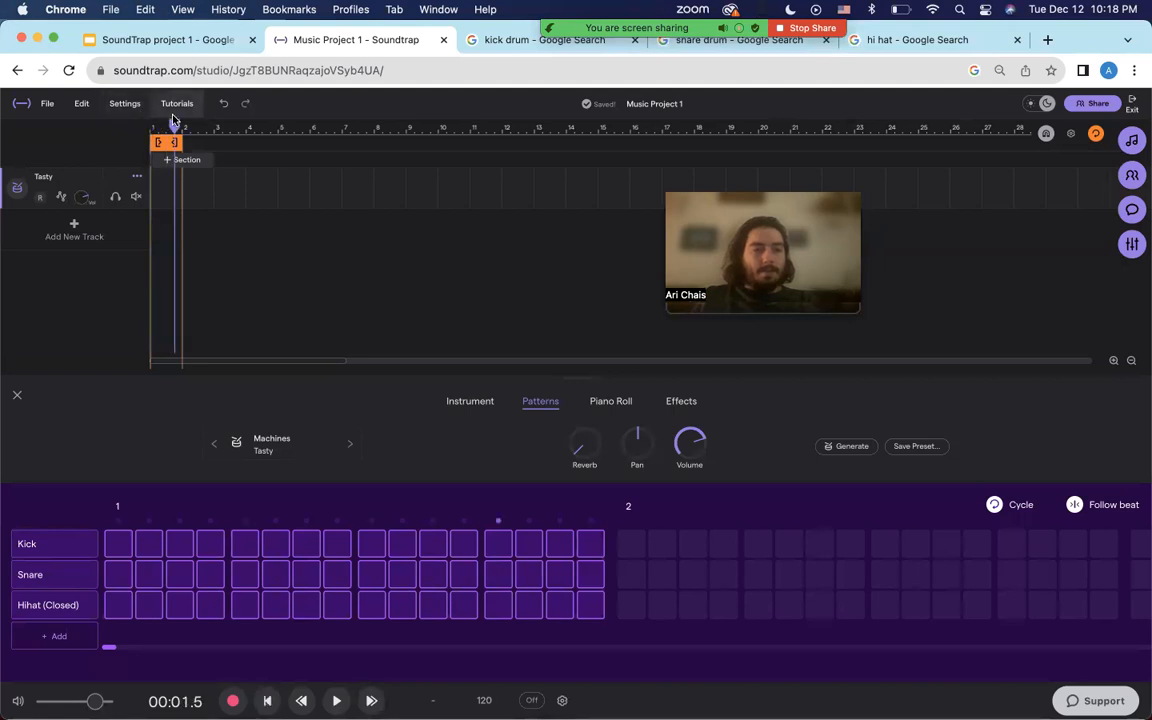
pyautogui.press('space')
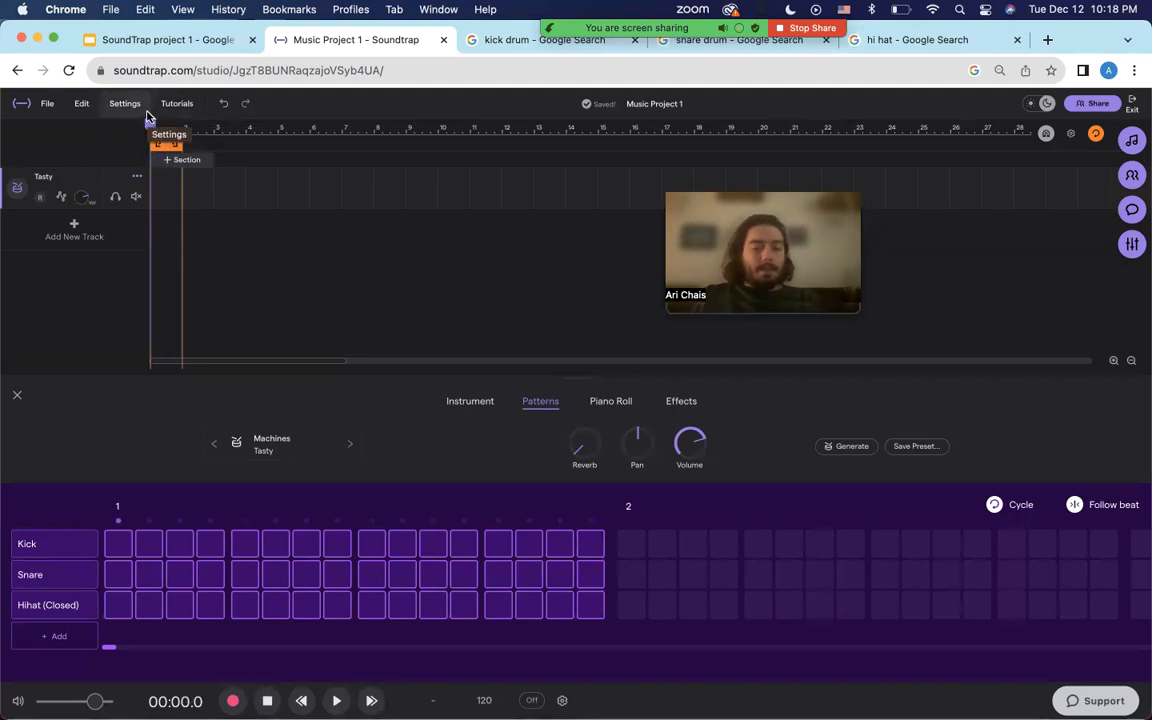
pyautogui.press('space')
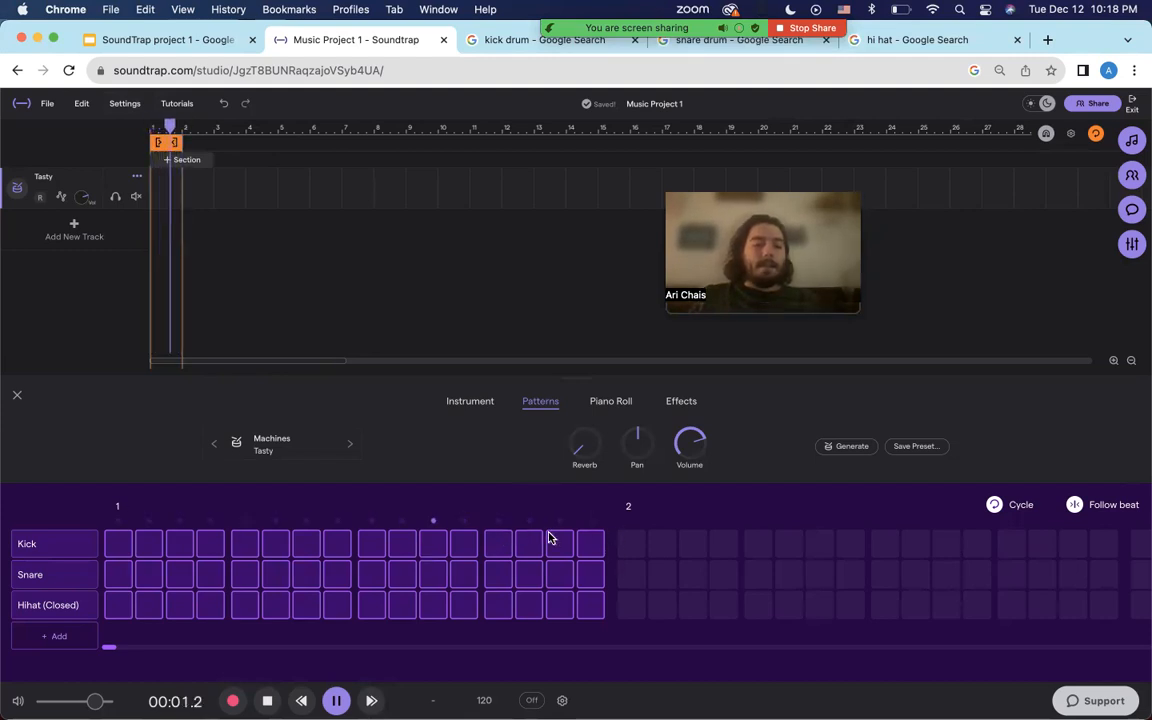
pyautogui.press('space')
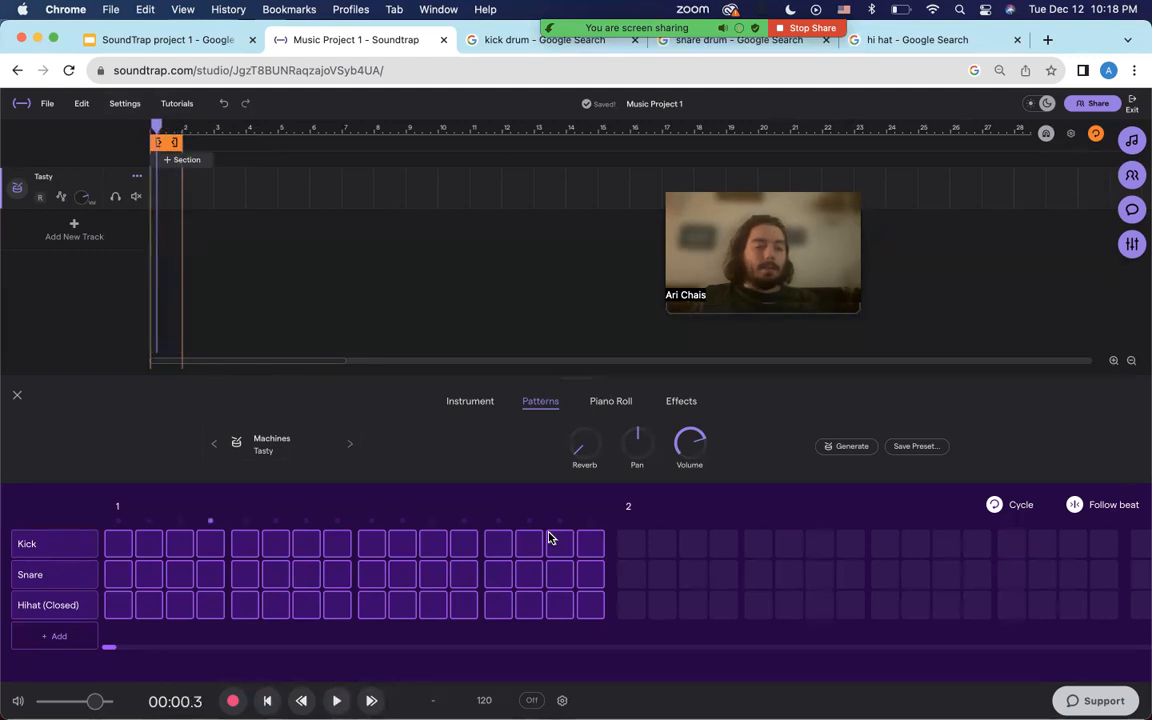
pyautogui.press('space')
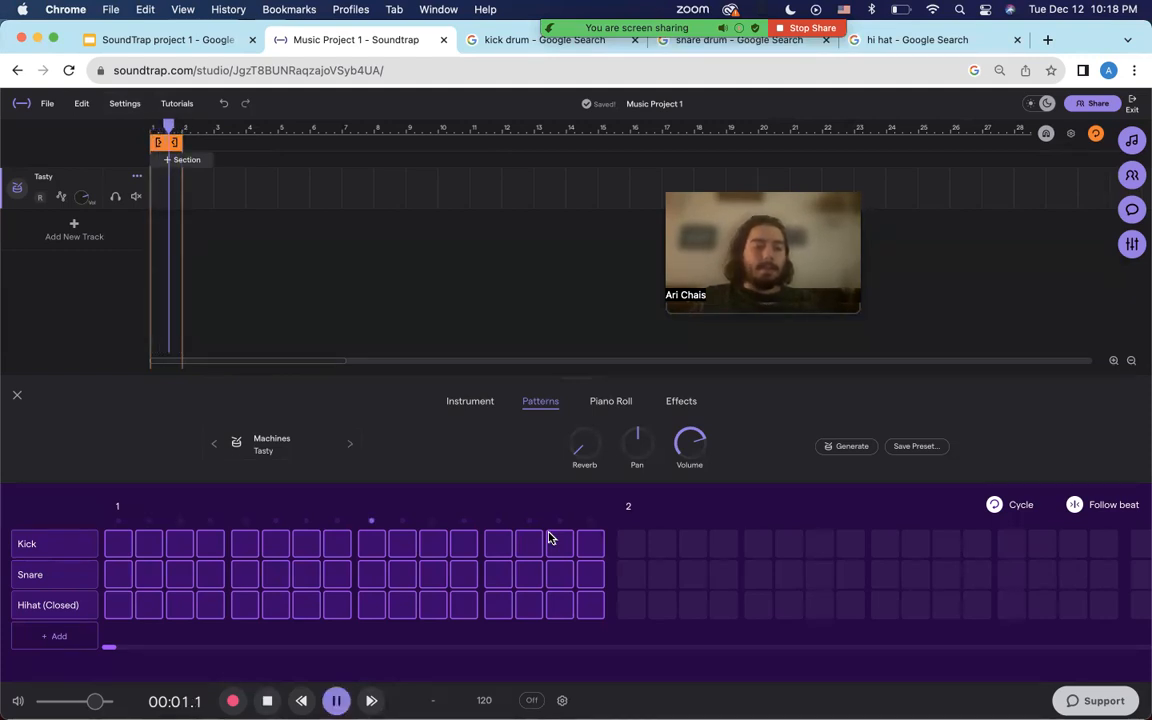
pyautogui.press('space')
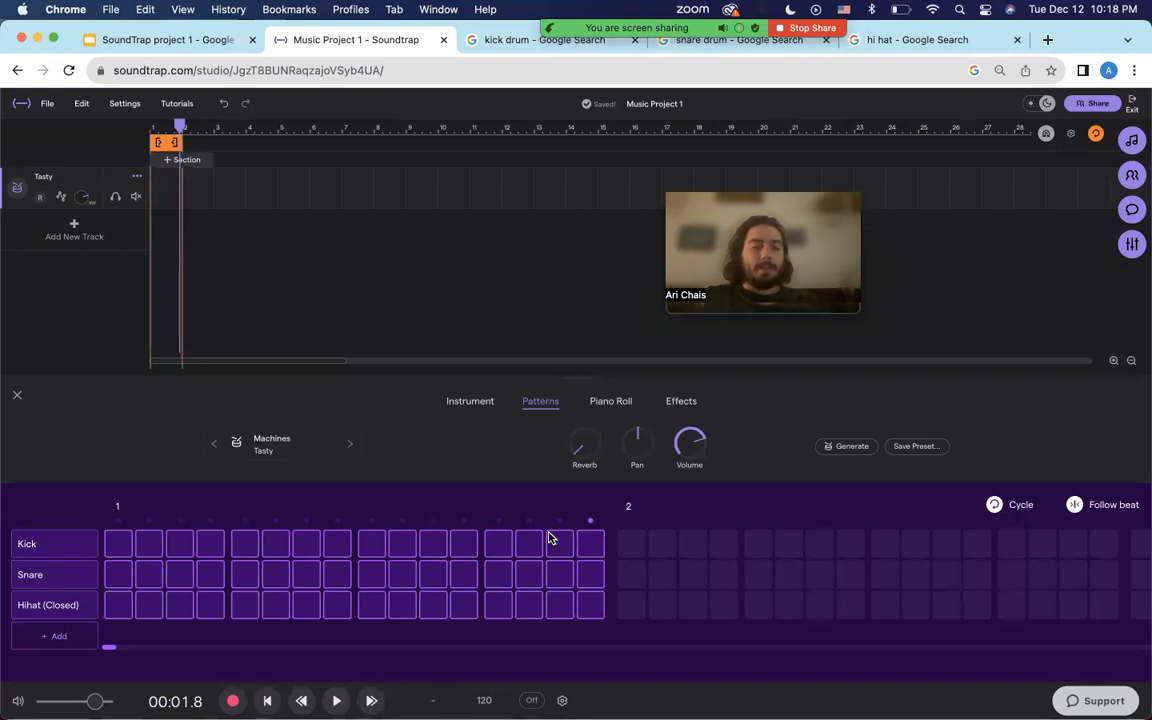
pyautogui.press('space')
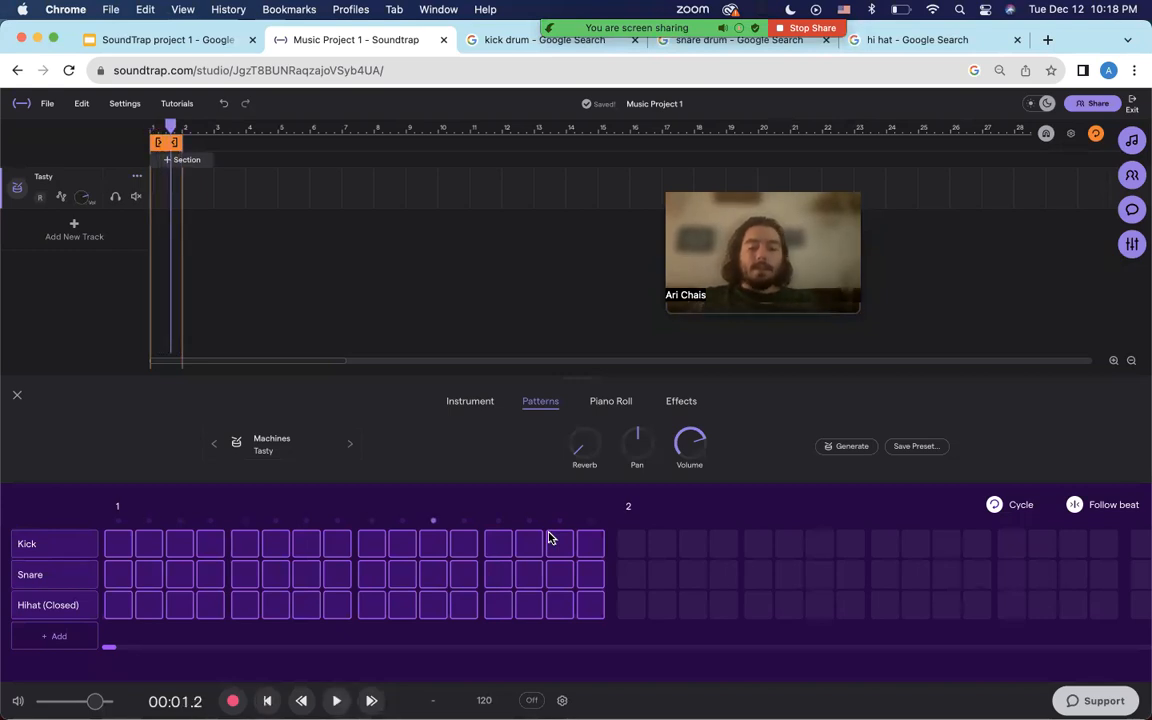
pyautogui.press('space')
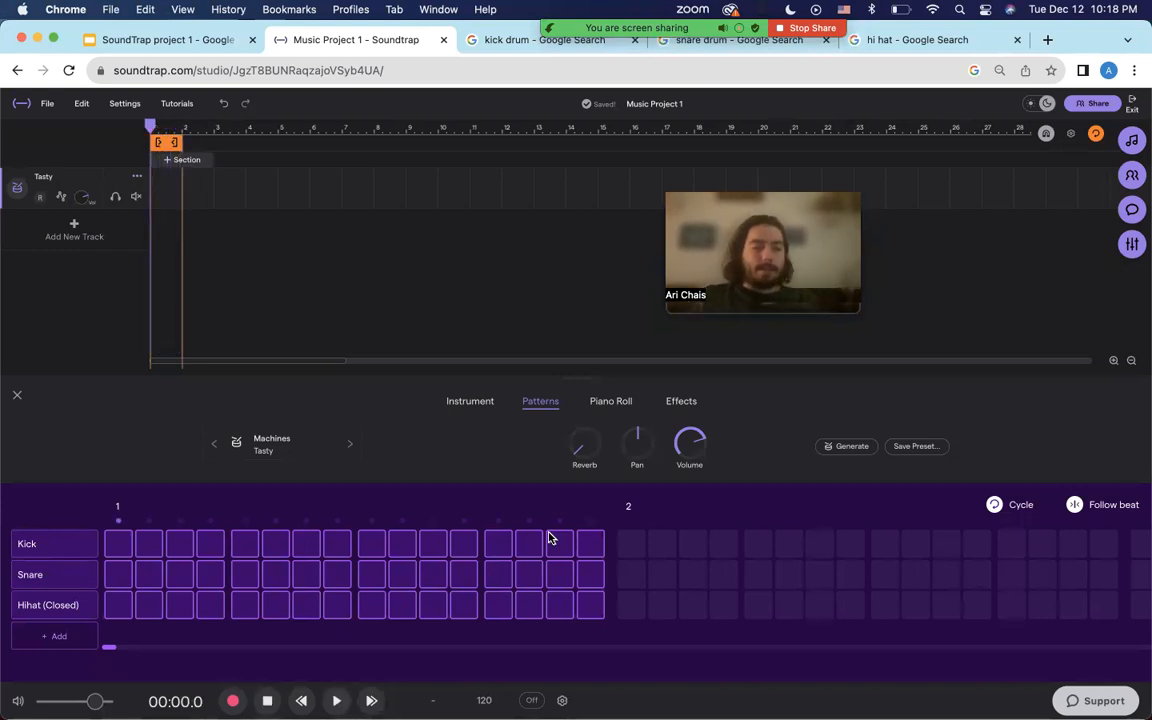
pyautogui.press('space')
pyautogui.press('space')
pyautogui.press('space')
pyautogui.press('Return')
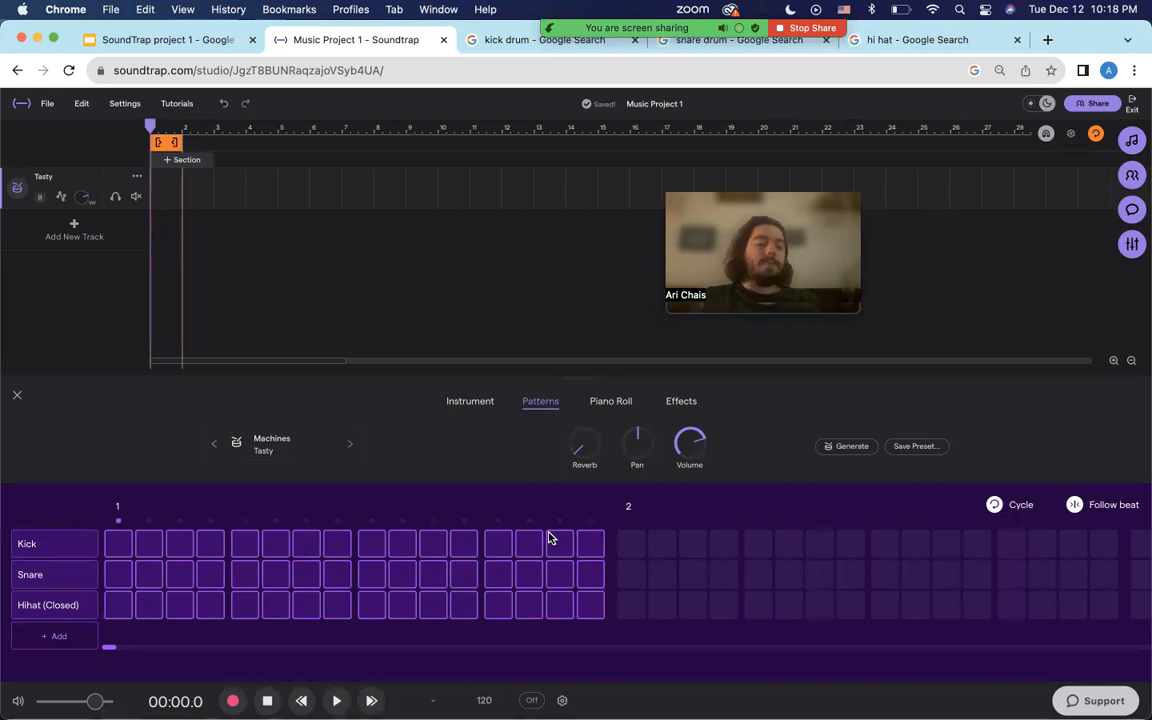
pyautogui.press('space')
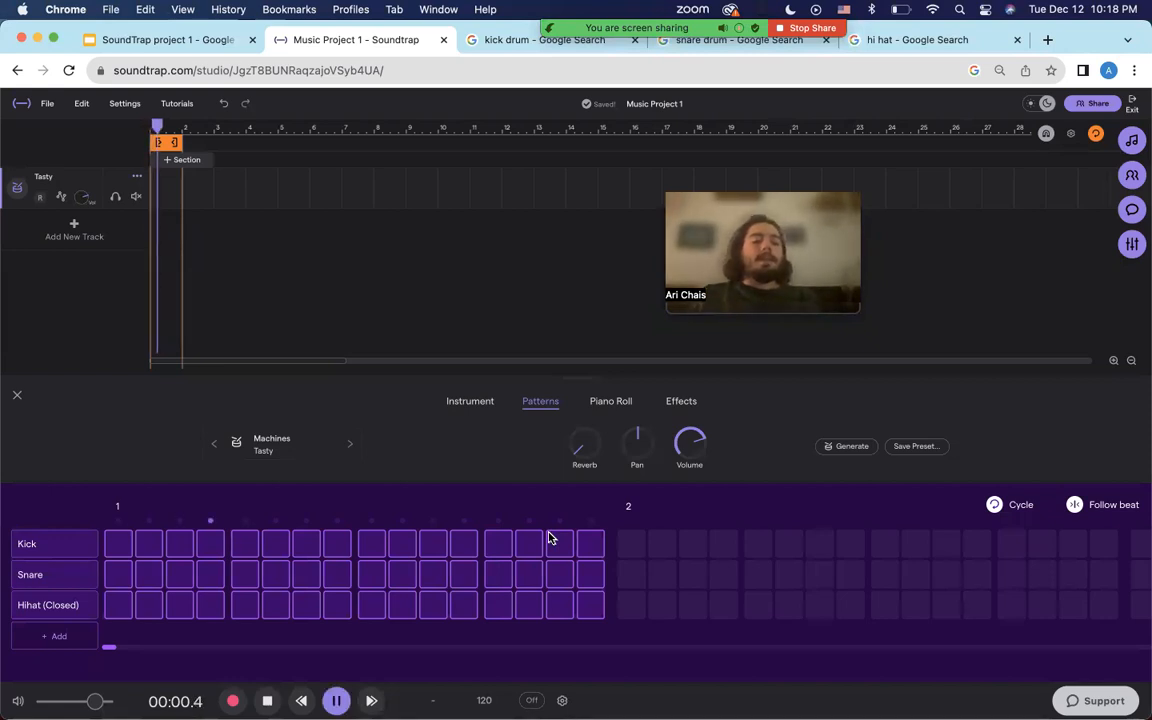
pyautogui.press('space')
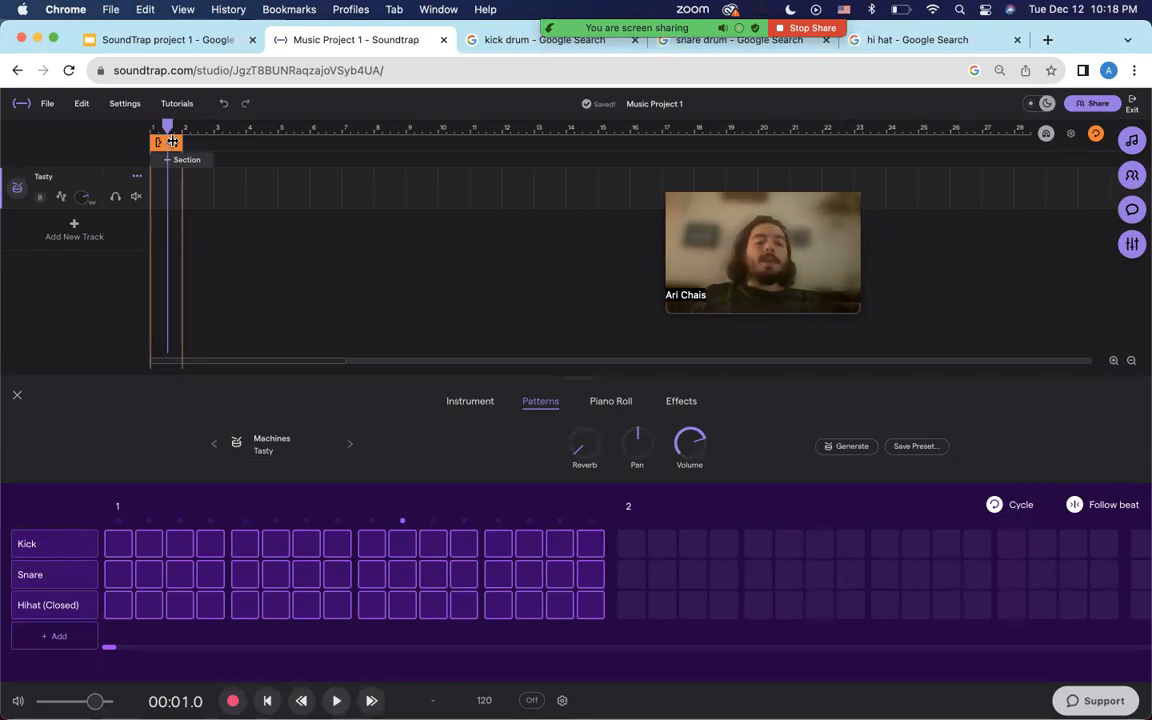
pyautogui.press('space')
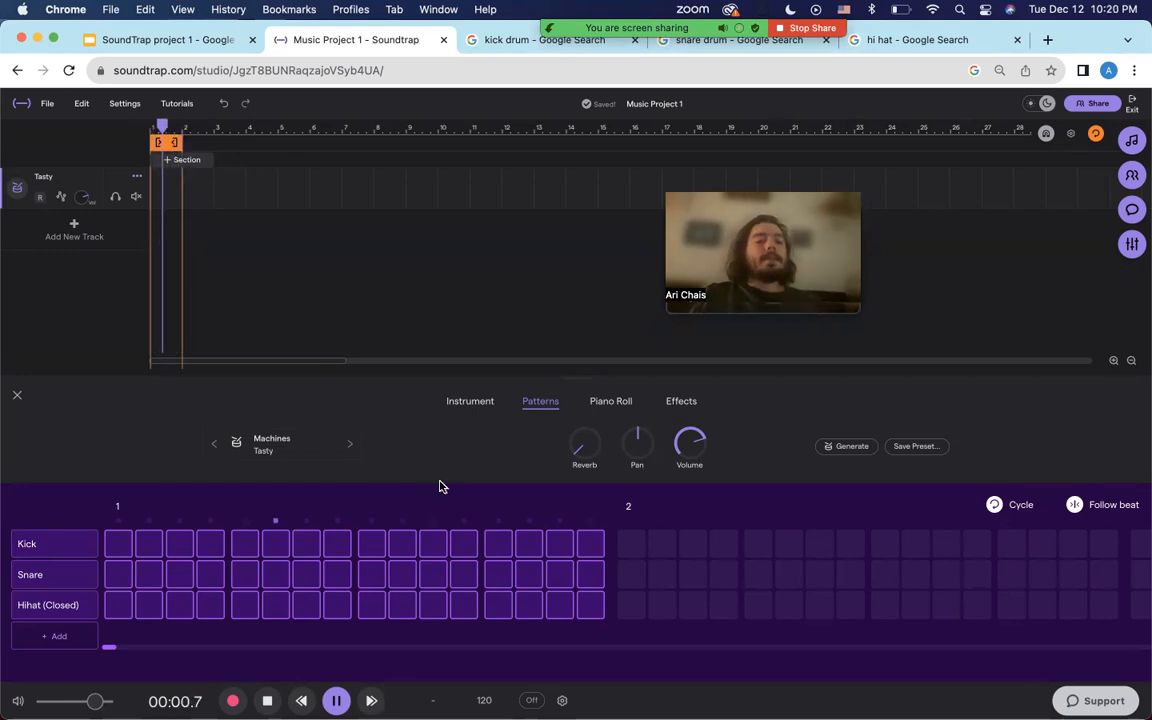
pyautogui.press('space')
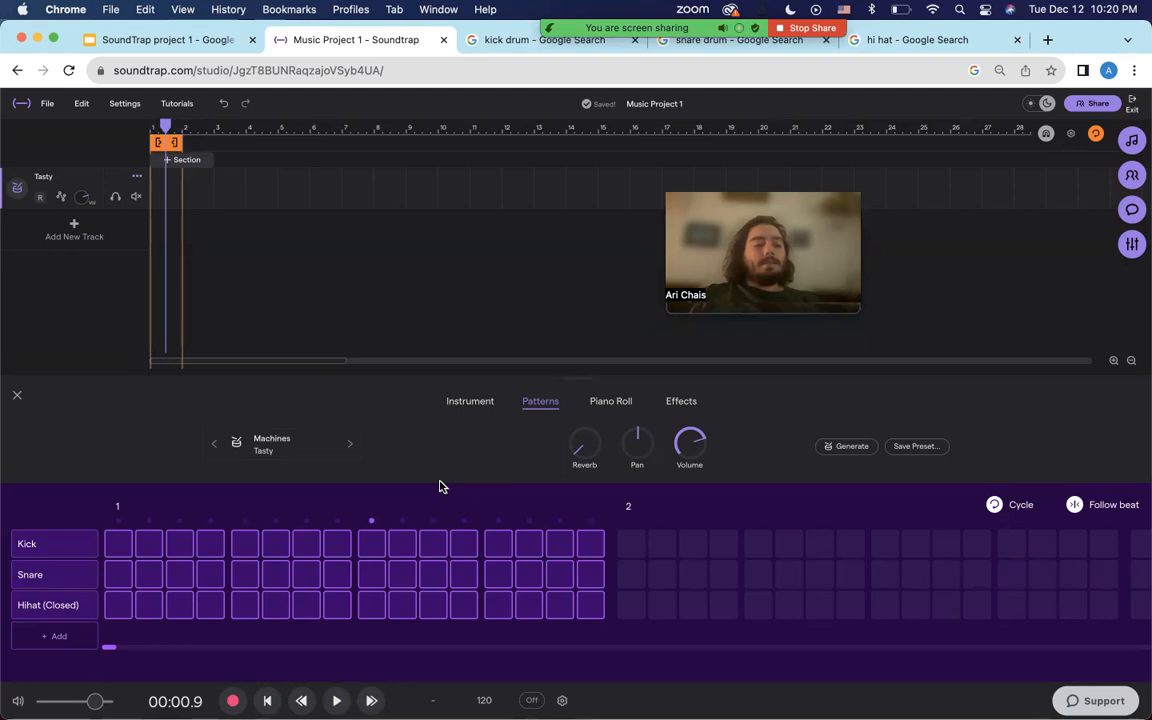
pyautogui.press('Return')
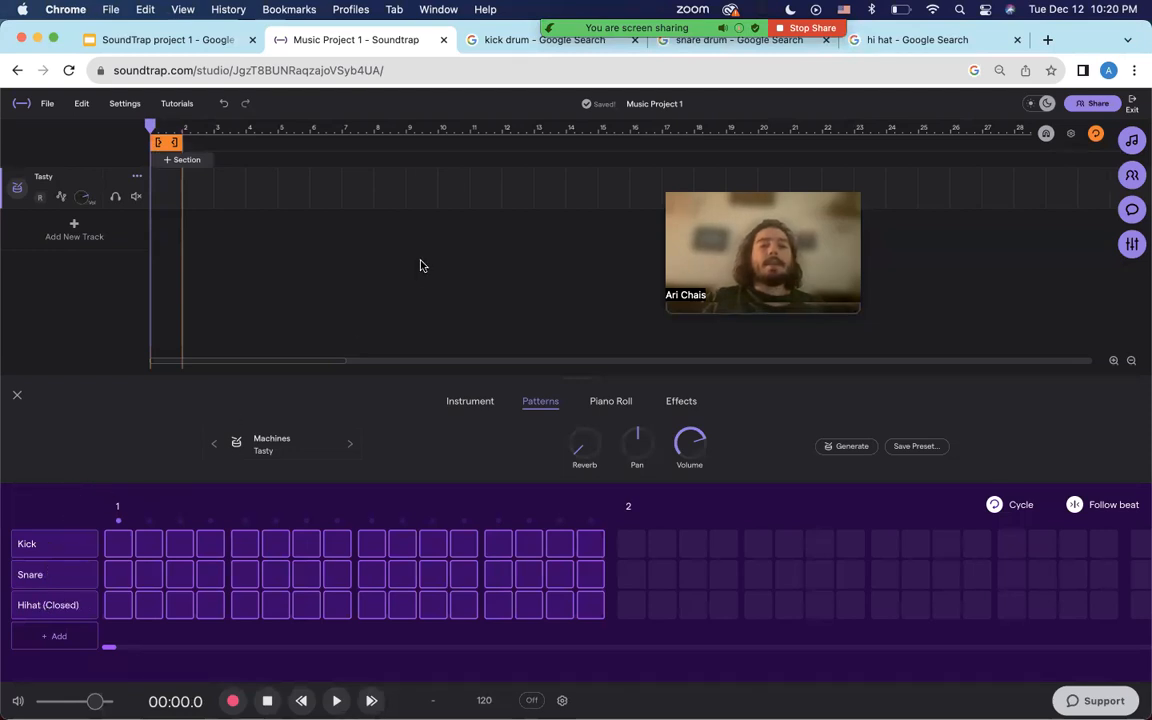
pyautogui.click(478, 40)
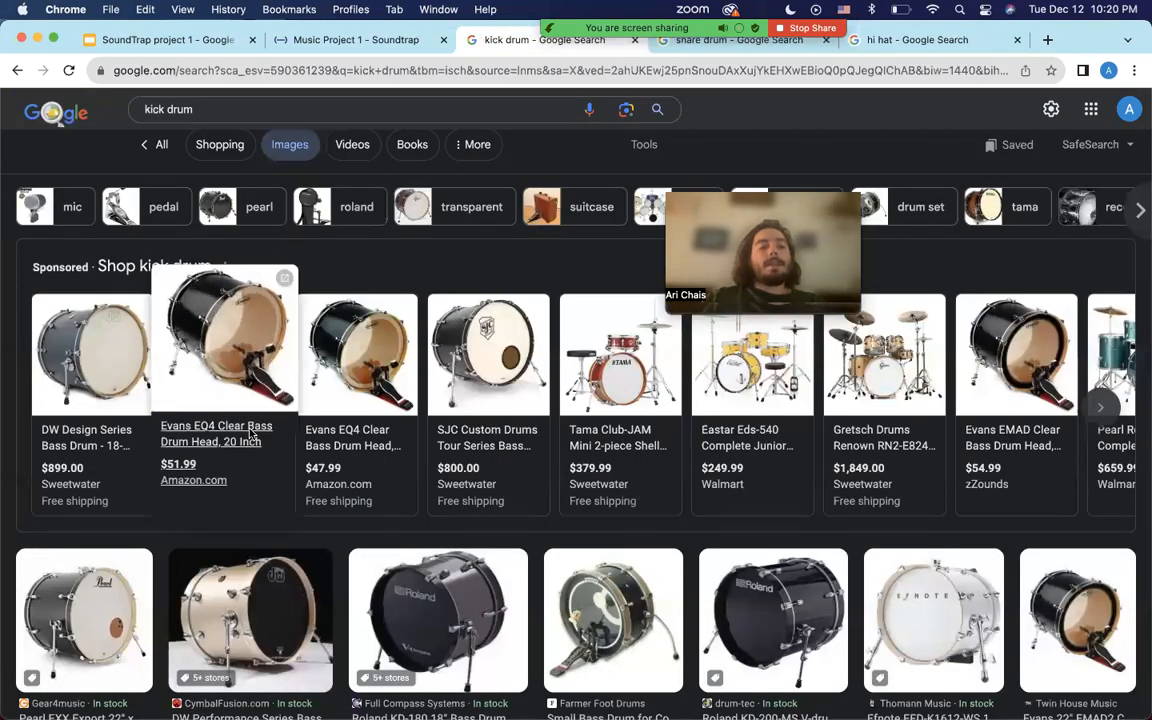
pyautogui.scroll(-2, 251, 433)
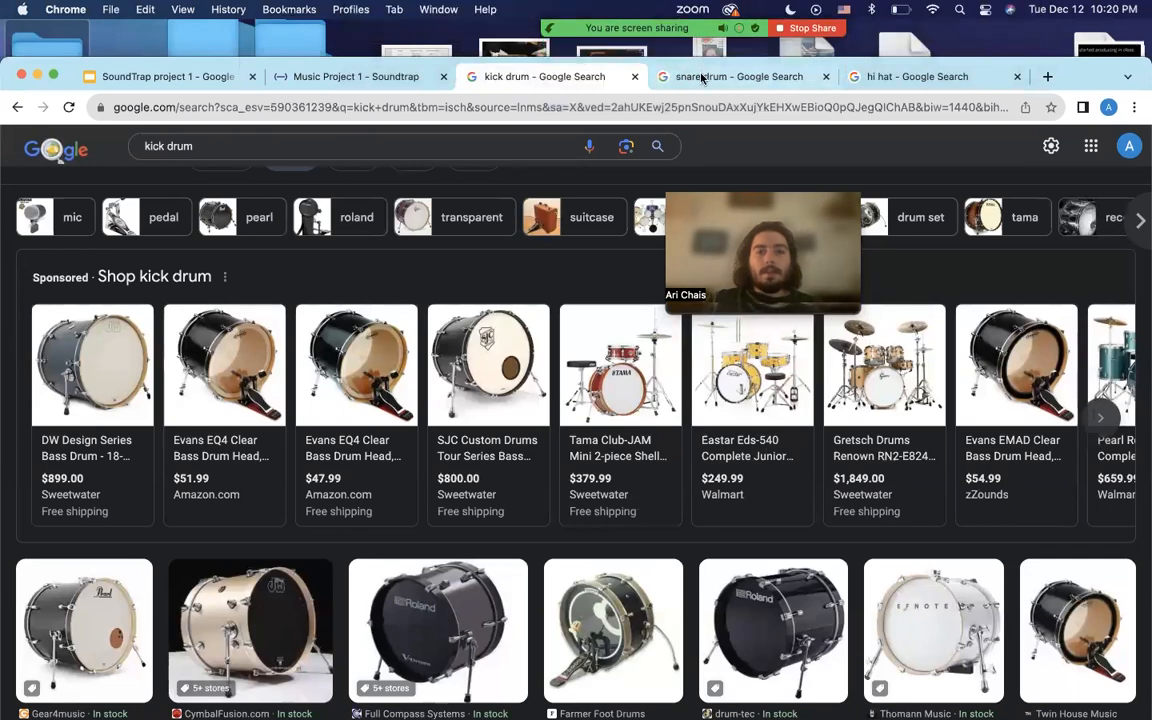
pyautogui.hotkey('ctrl', 'Tab')
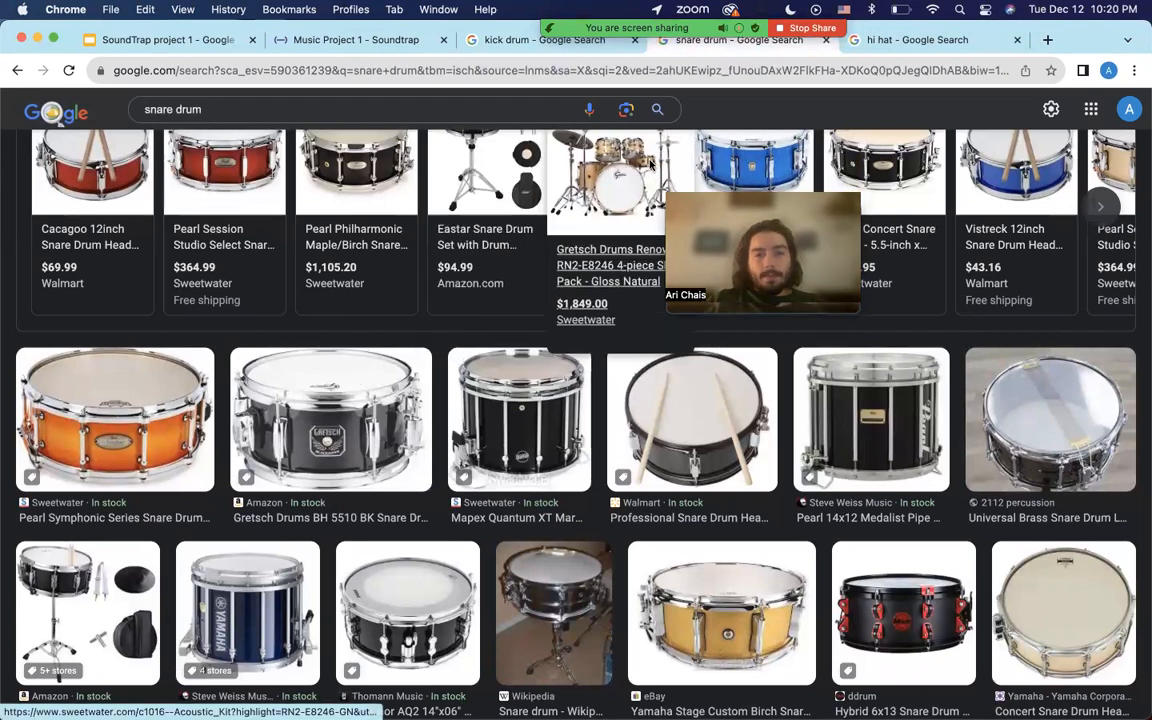
pyautogui.click(878, 40)
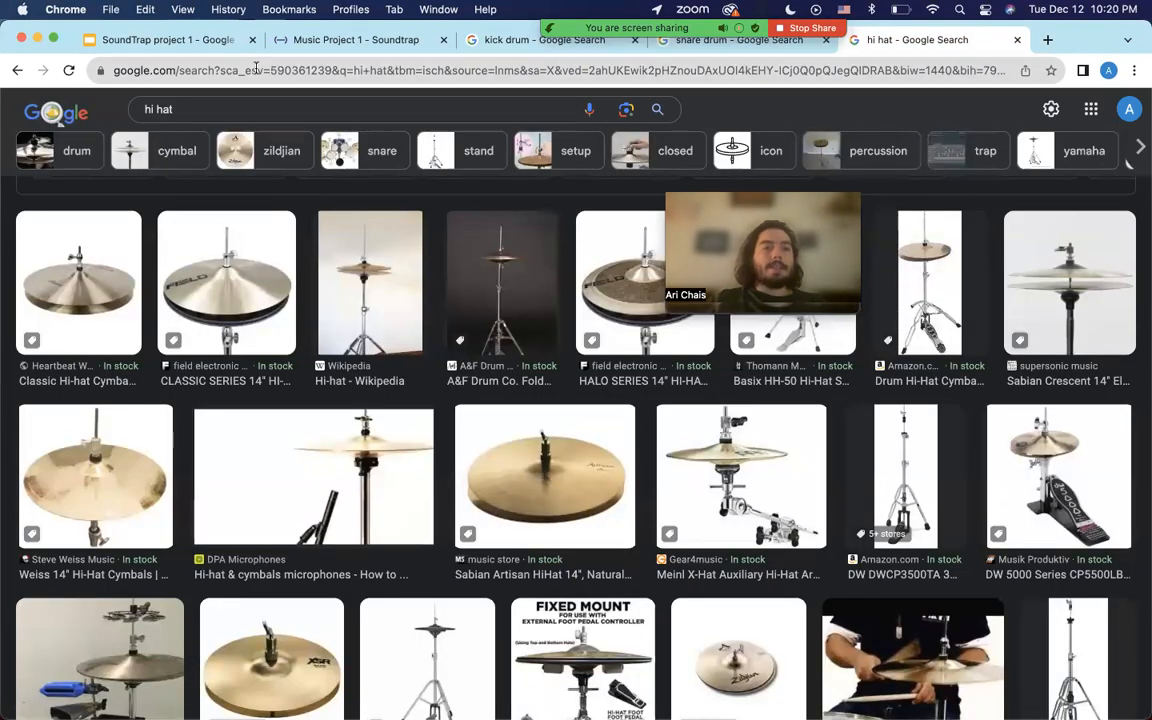
pyautogui.click(330, 41)
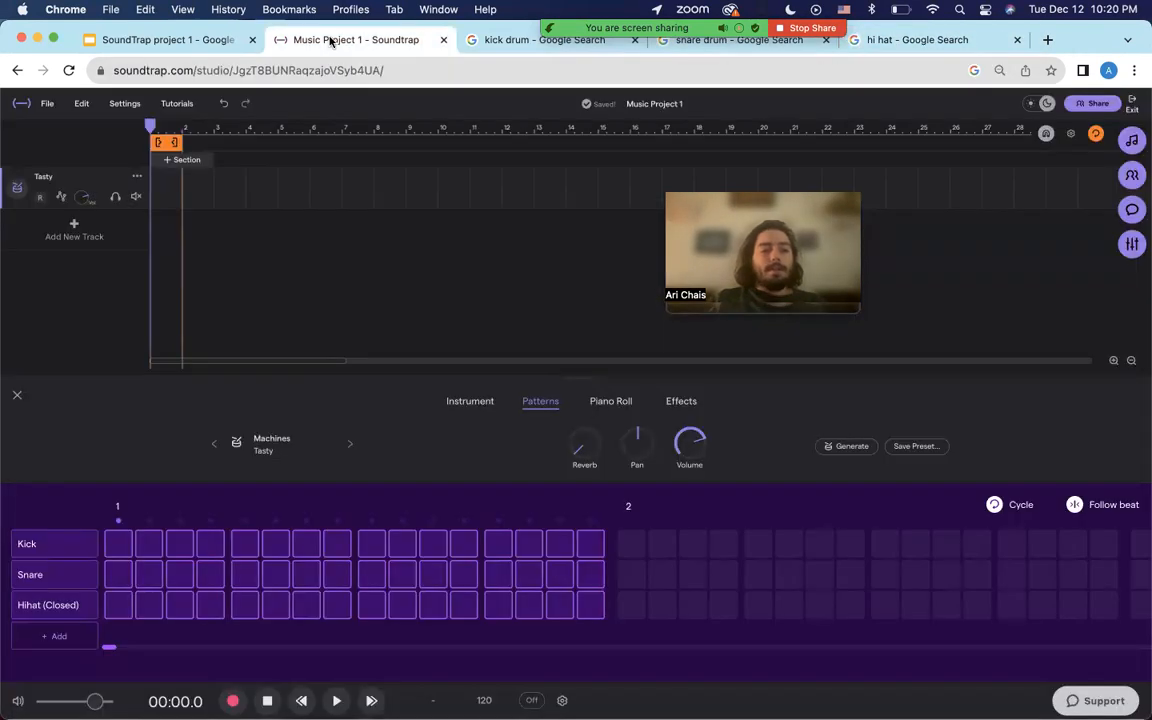
# Program Kick on steps 1–4, Snare on 5–8 and Hihat (Closed) on 9–12.
pyautogui.click(113, 545)
pyautogui.click(148, 546)
pyautogui.click(180, 547)
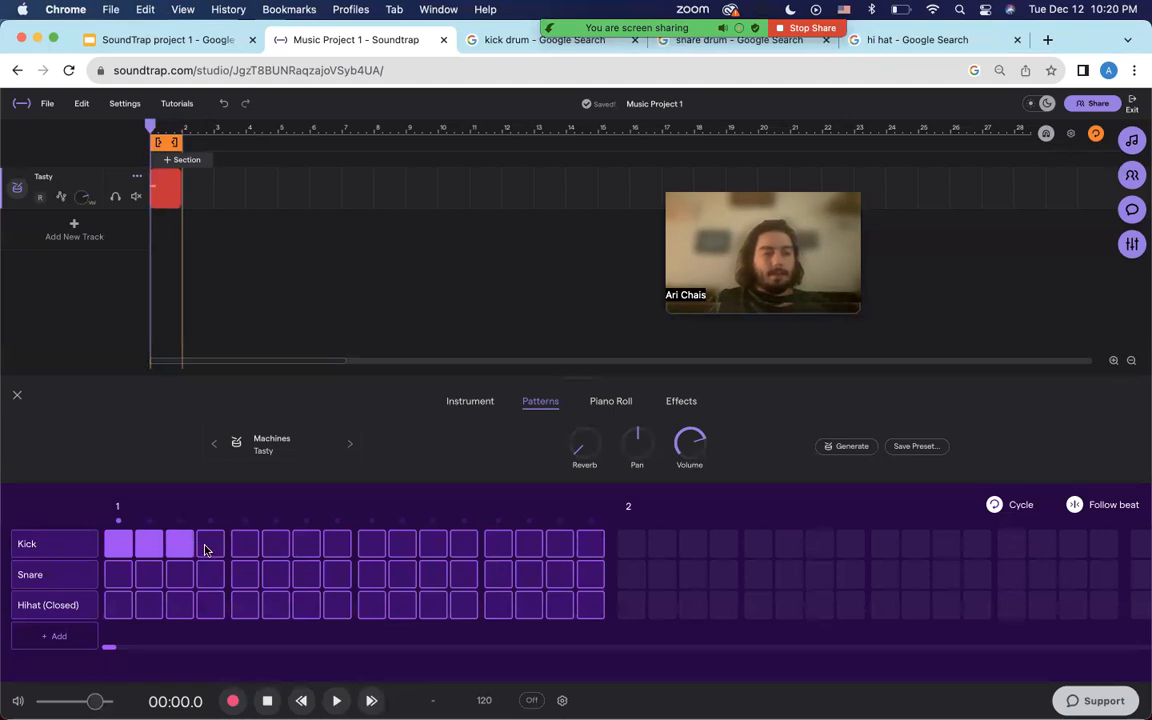
pyautogui.click(208, 548)
pyautogui.click(246, 572)
pyautogui.click(276, 572)
pyautogui.click(306, 573)
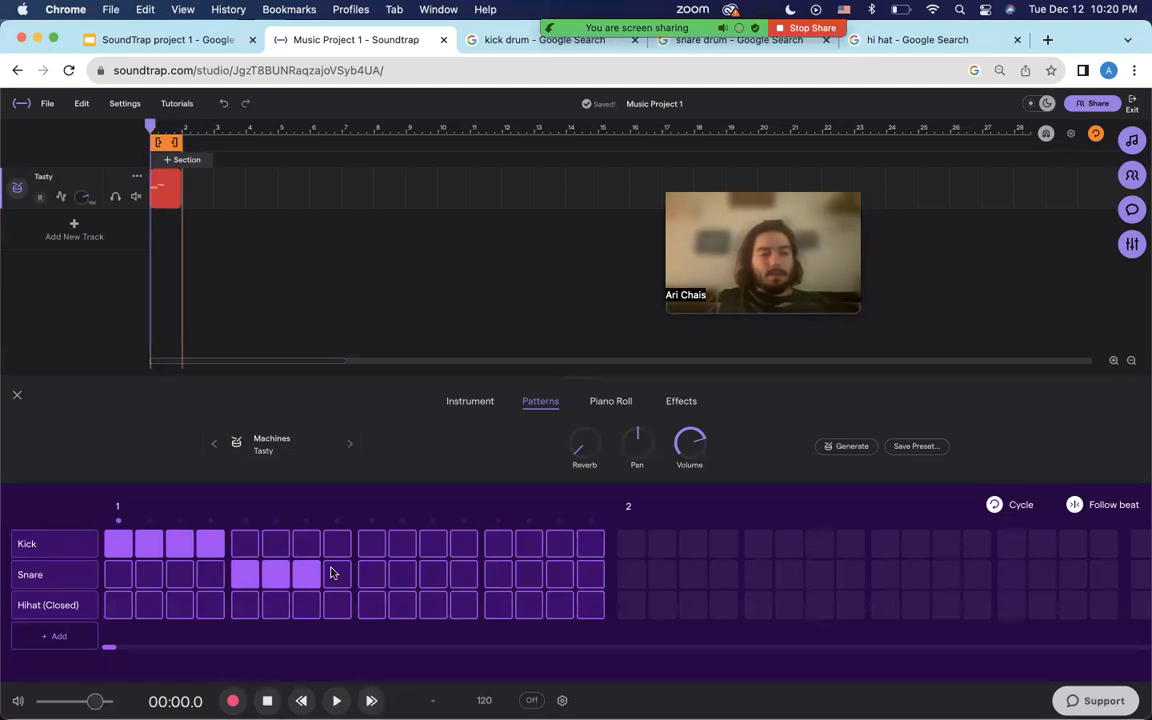
pyautogui.click(336, 574)
pyautogui.click(371, 605)
pyautogui.click(402, 605)
pyautogui.click(433, 605)
pyautogui.click(457, 604)
# Play the pattern, lower the Mac volume, then stop and return to the start.
pyautogui.press('space')
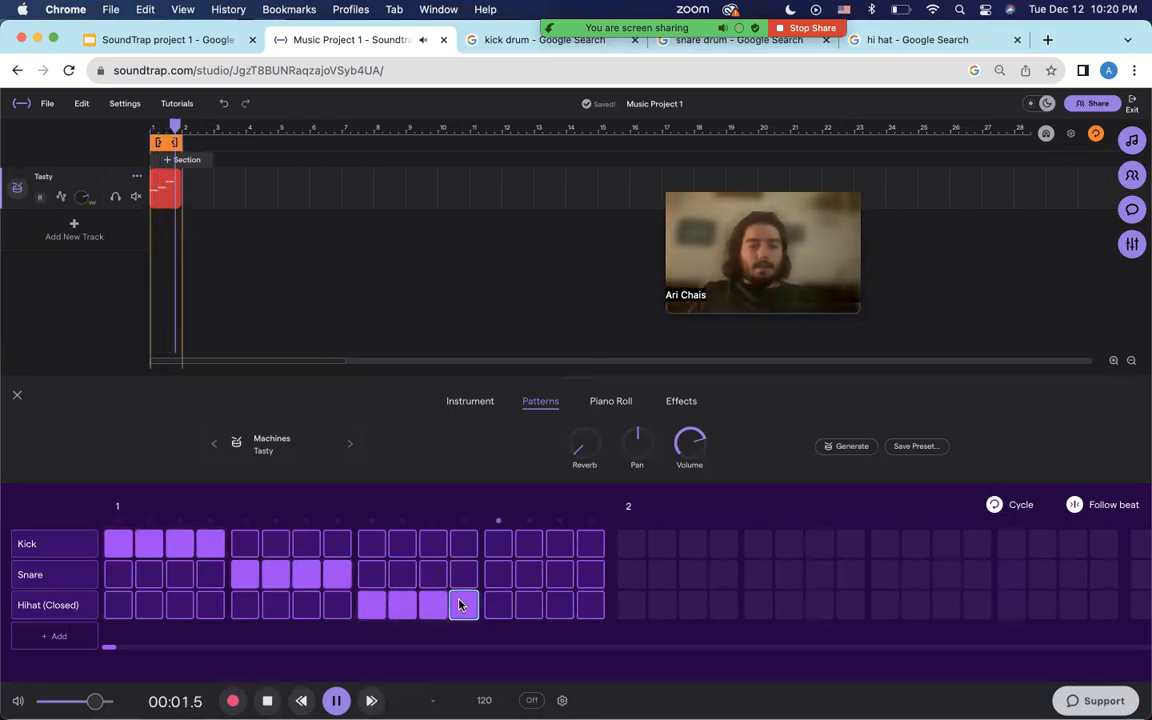
pyautogui.press('XF86AudioRaiseVolume')
pyautogui.press('XF86AudioLowerVolume')
pyautogui.press('XF86AudioLowerVolume')
pyautogui.press('XF86AudioLowerVolume')
pyautogui.press('XF86AudioLowerVolume')
pyautogui.press('XF86AudioLowerVolume')
pyautogui.press('XF86AudioLowerVolume')
pyautogui.press('XF86AudioLowerVolume')
pyautogui.press('XF86AudioLowerVolume')
pyautogui.press('XF86AudioLowerVolume')
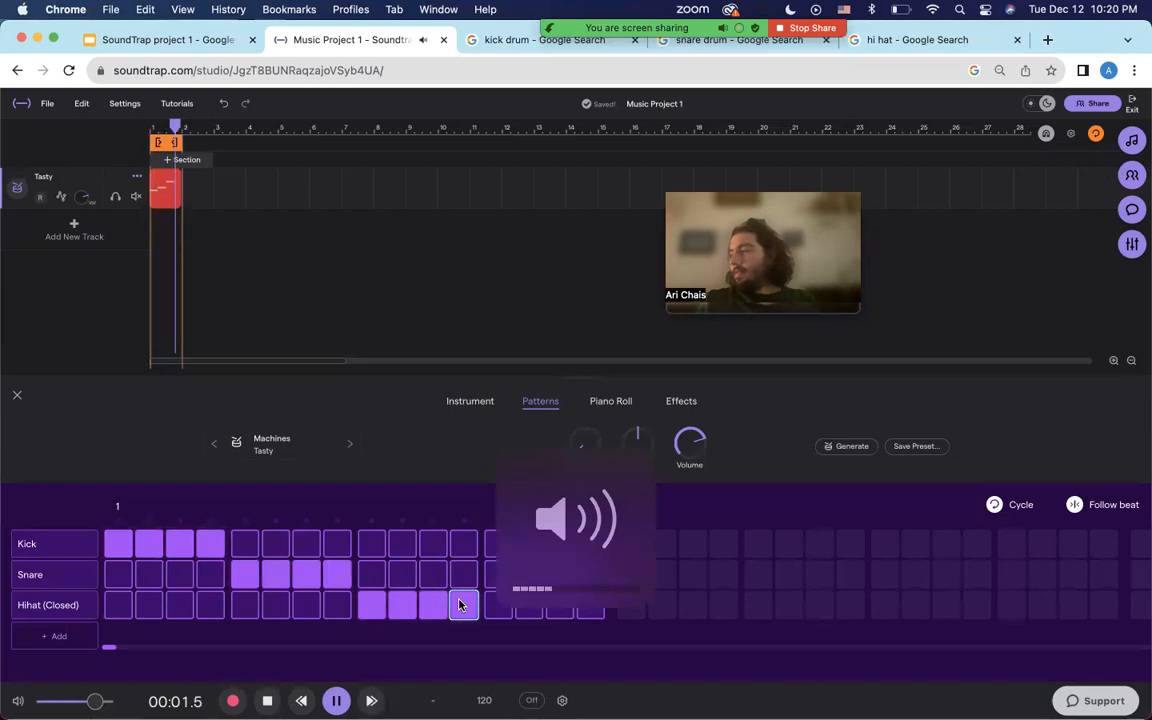
pyautogui.press('space')
pyautogui.press('Return')
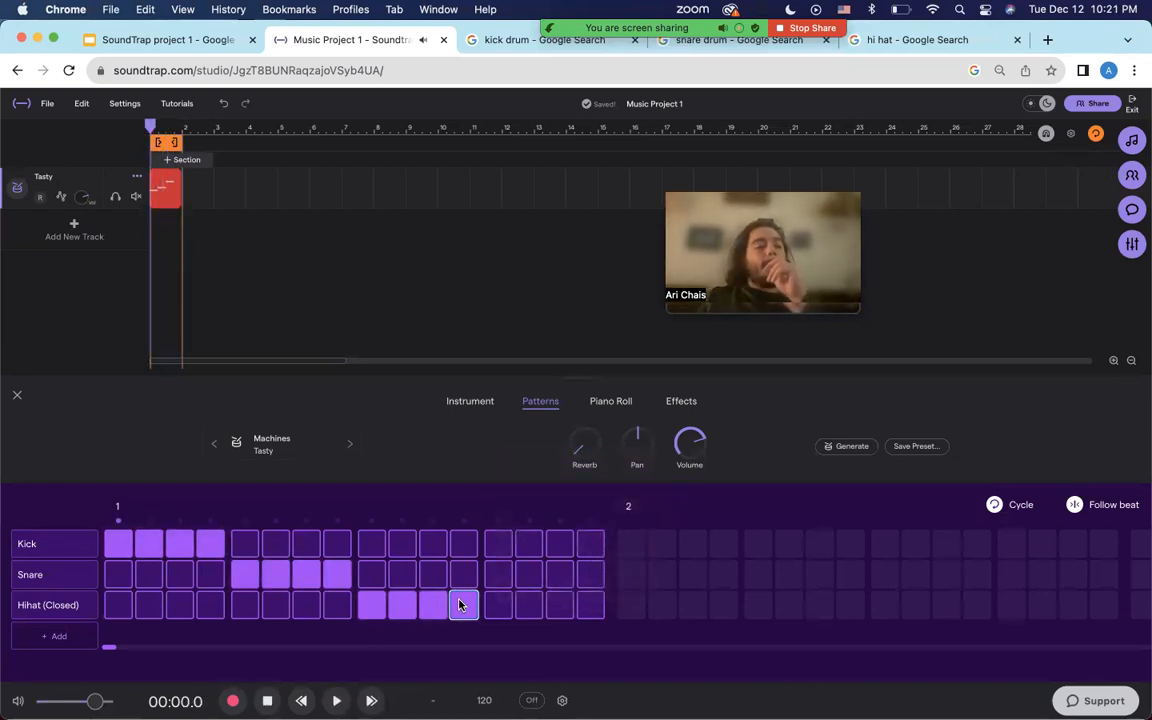
# Clear all lit Kick steps 1–4 and Snare steps 5–8.
pyautogui.click(116, 542)
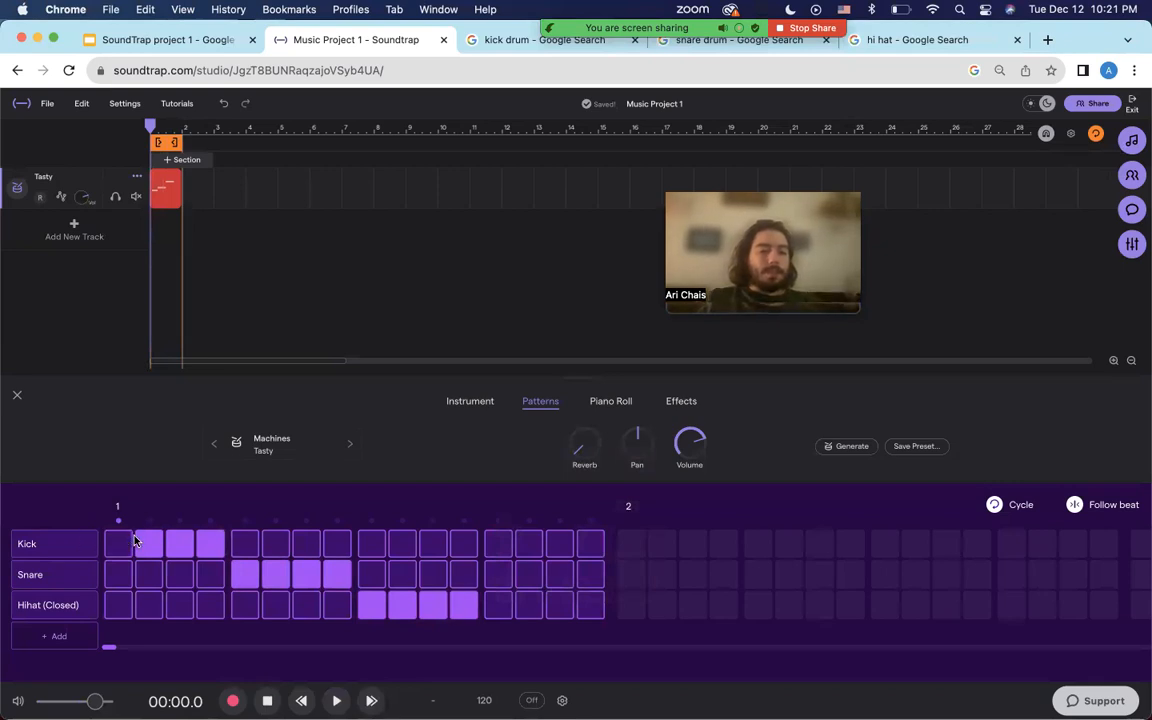
pyautogui.click(149, 544)
pyautogui.click(178, 545)
pyautogui.click(205, 545)
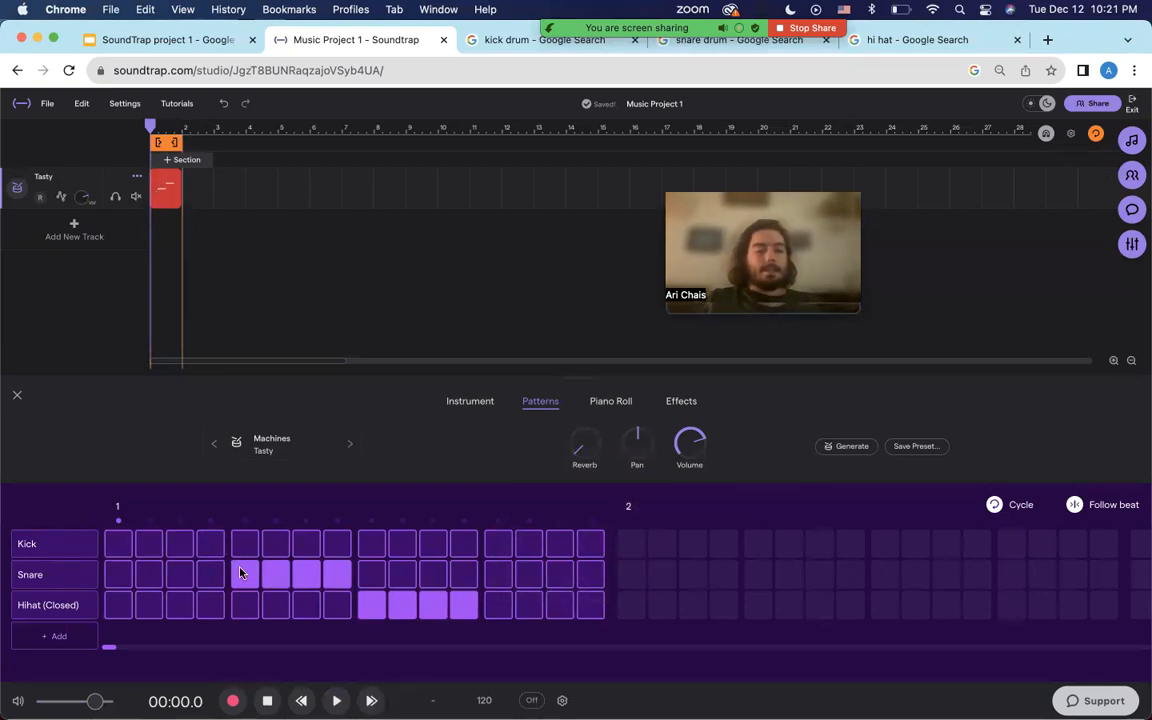
pyautogui.click(245, 575)
pyautogui.click(306, 575)
pyautogui.click(337, 575)
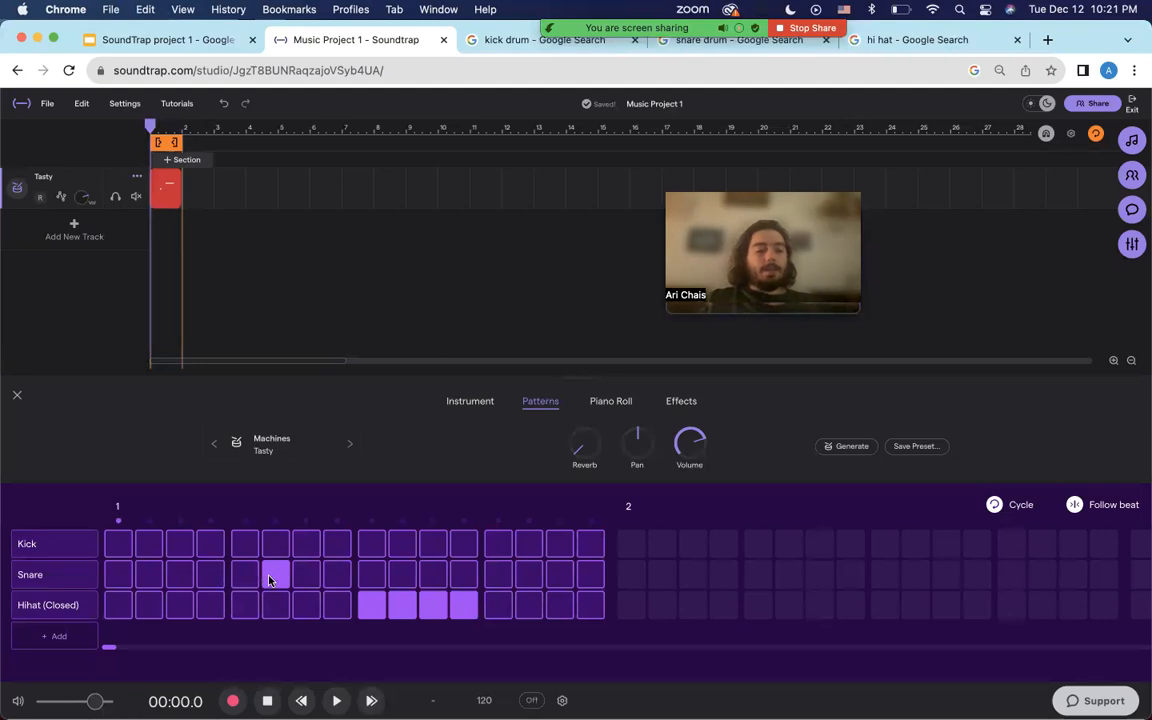
pyautogui.click(268, 578)
# Add a Hihat (Open) row with hits on steps 13–15 and audition it.
pyautogui.click(70, 634)
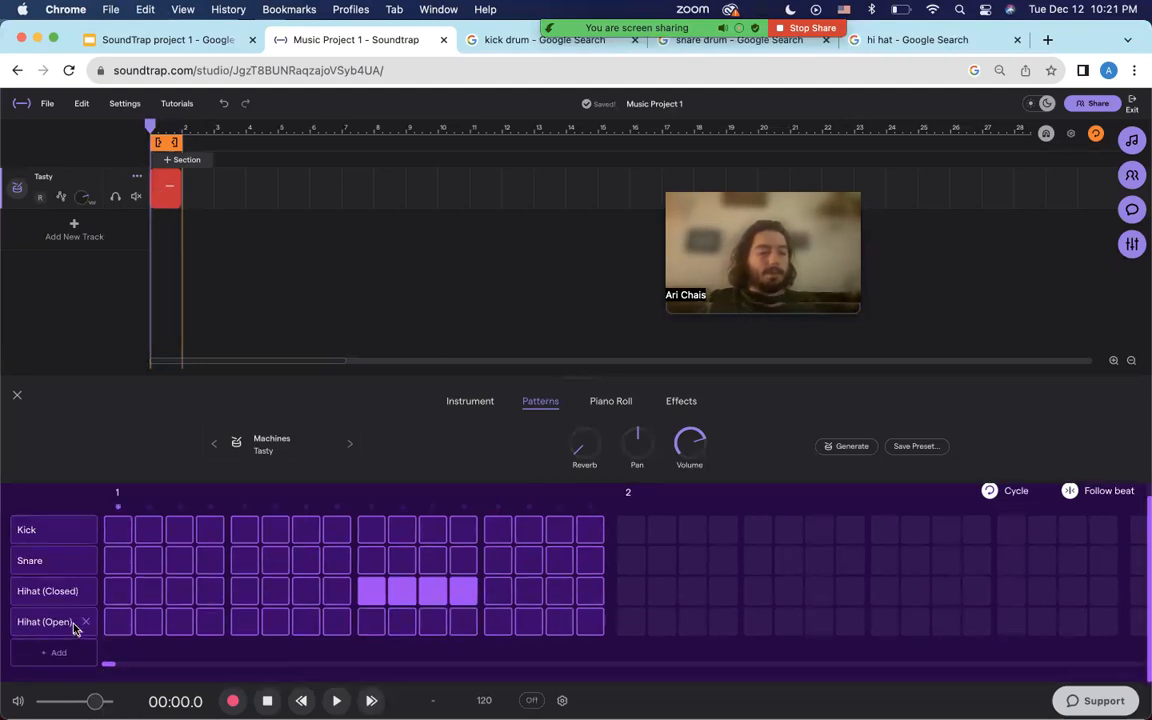
pyautogui.click(496, 624)
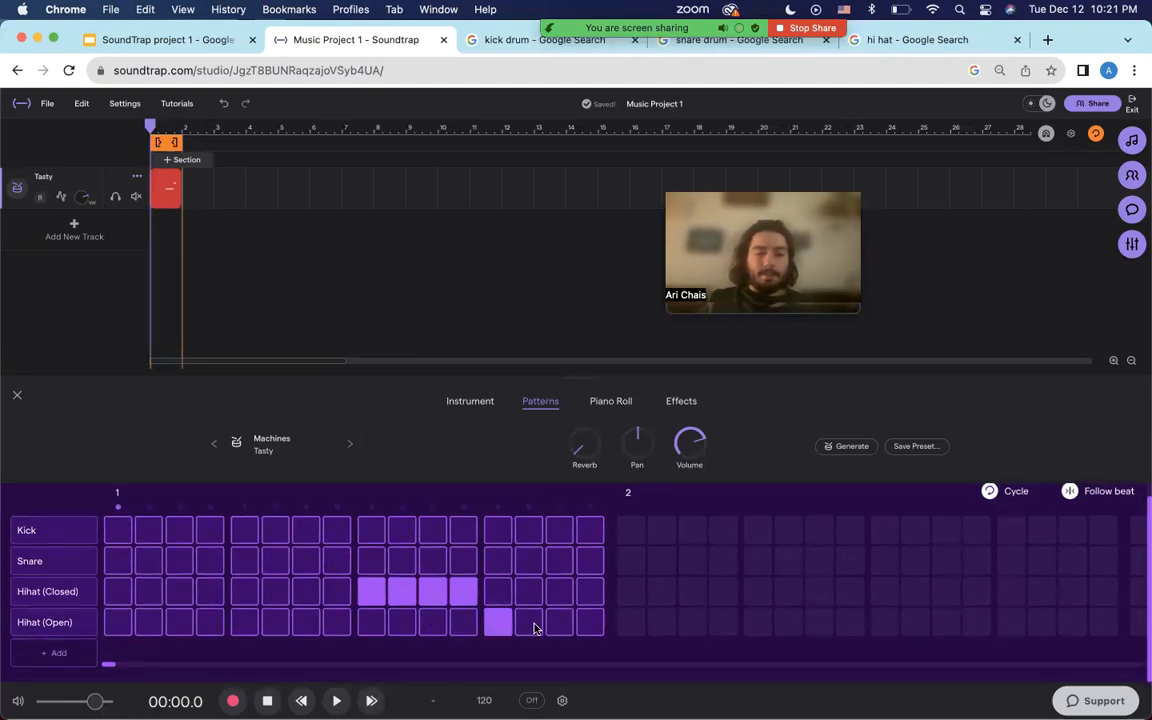
pyautogui.click(529, 625)
pyautogui.click(560, 626)
pyautogui.press('space')
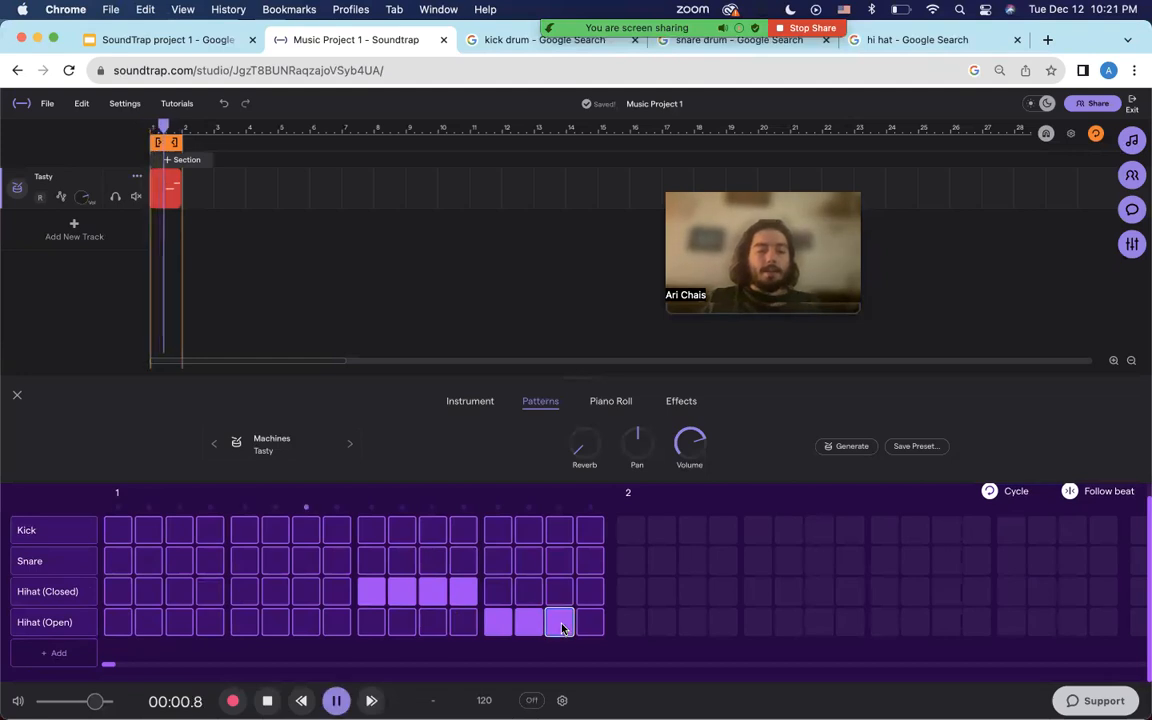
pyautogui.press('space')
# Try adding Crash and Ride rows to the beat grid.
pyautogui.click(62, 645)
pyautogui.click(66, 654)
pyautogui.scroll(-3, 66, 660)
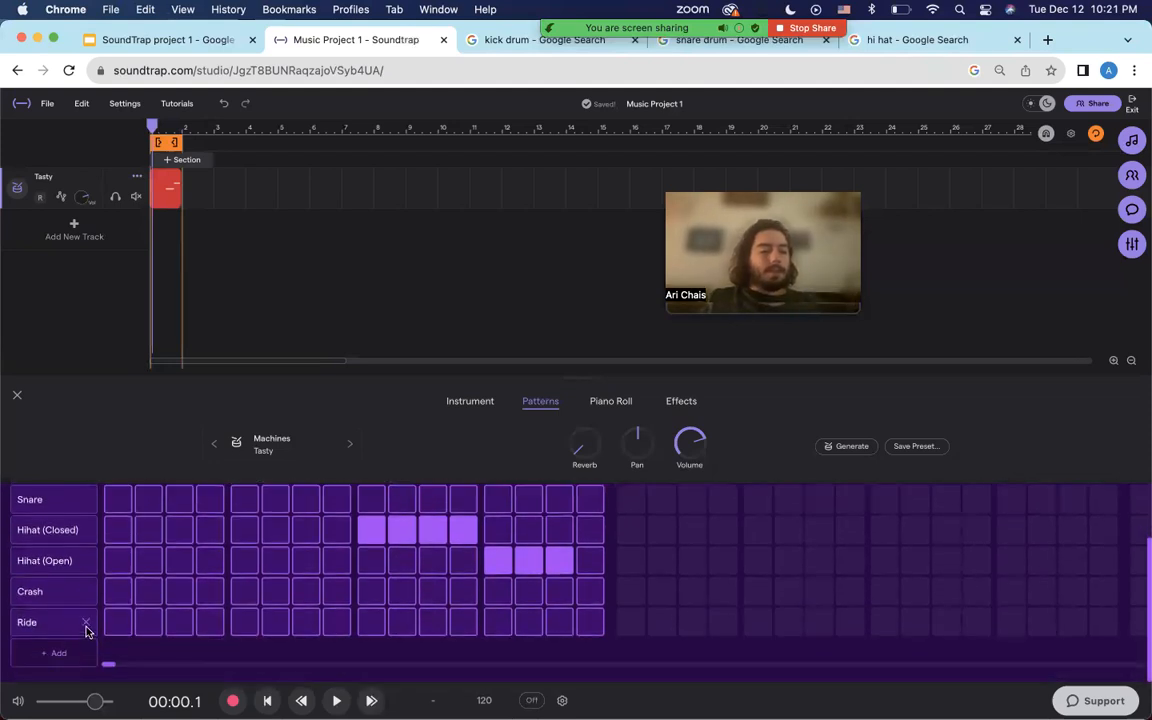
pyautogui.scroll(3, 87, 625)
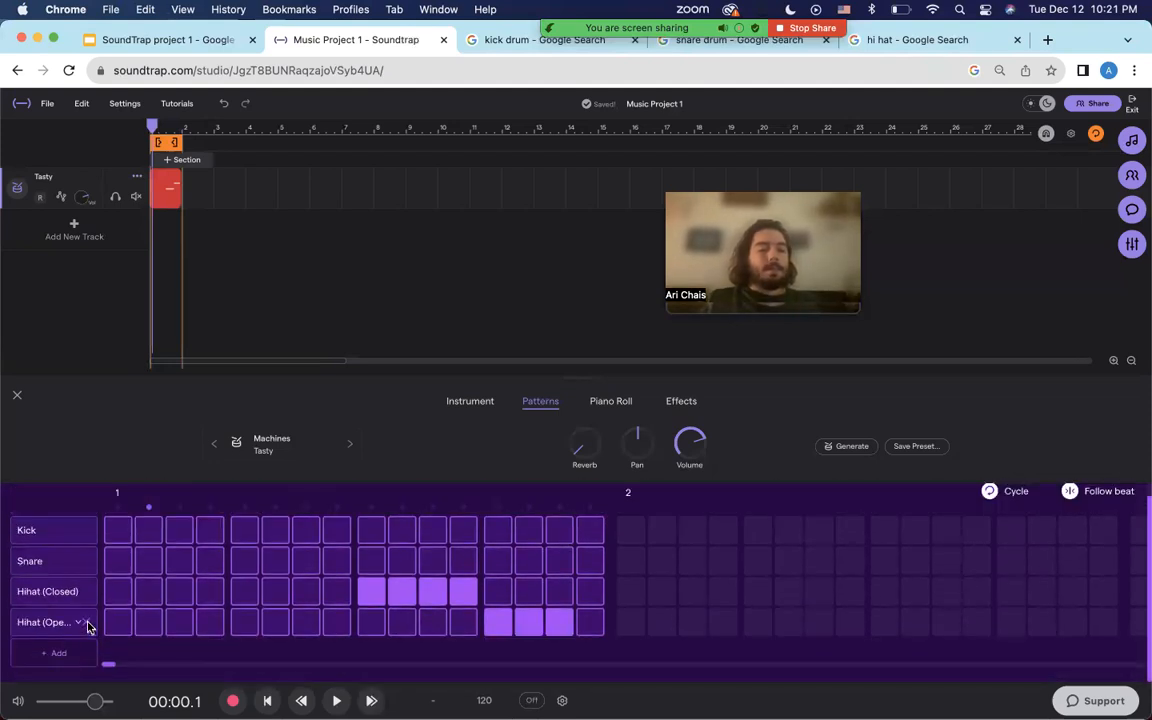
pyautogui.scroll(1, 87, 625)
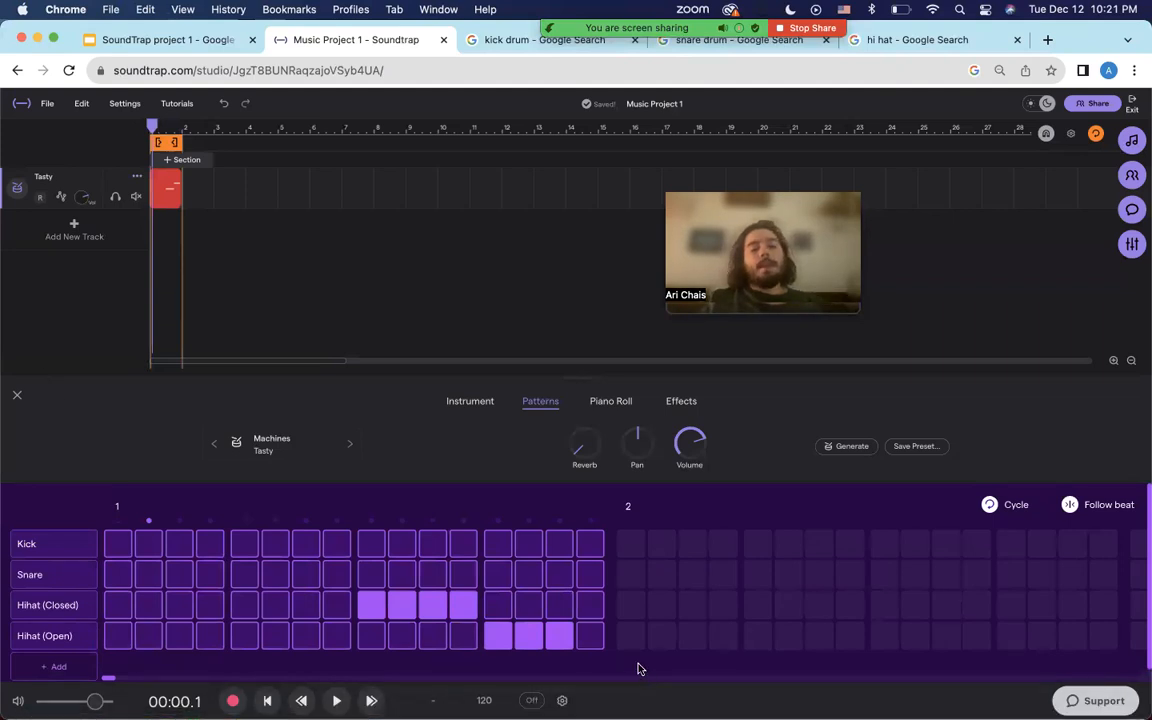
# Clear the remaining Hihat (Open) and Hihat (Closed) steps so the grid is empty.
pyautogui.click(563, 638)
pyautogui.click(529, 636)
pyautogui.click(510, 638)
pyautogui.click(458, 602)
pyautogui.click(430, 603)
pyautogui.click(370, 605)
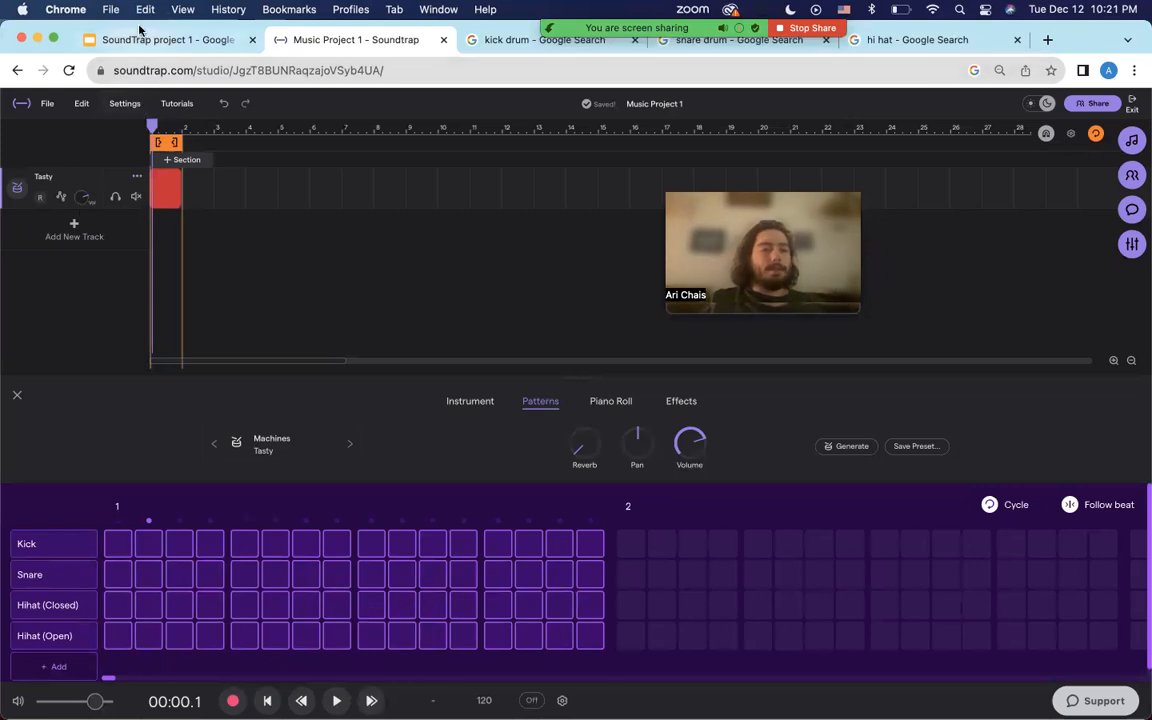
pyautogui.click(132, 40)
# Review the Rock/Pop, Hip Hop, Metal and Techno beat slides, ending on Hip Hop Beat.
pyautogui.click(110, 323)
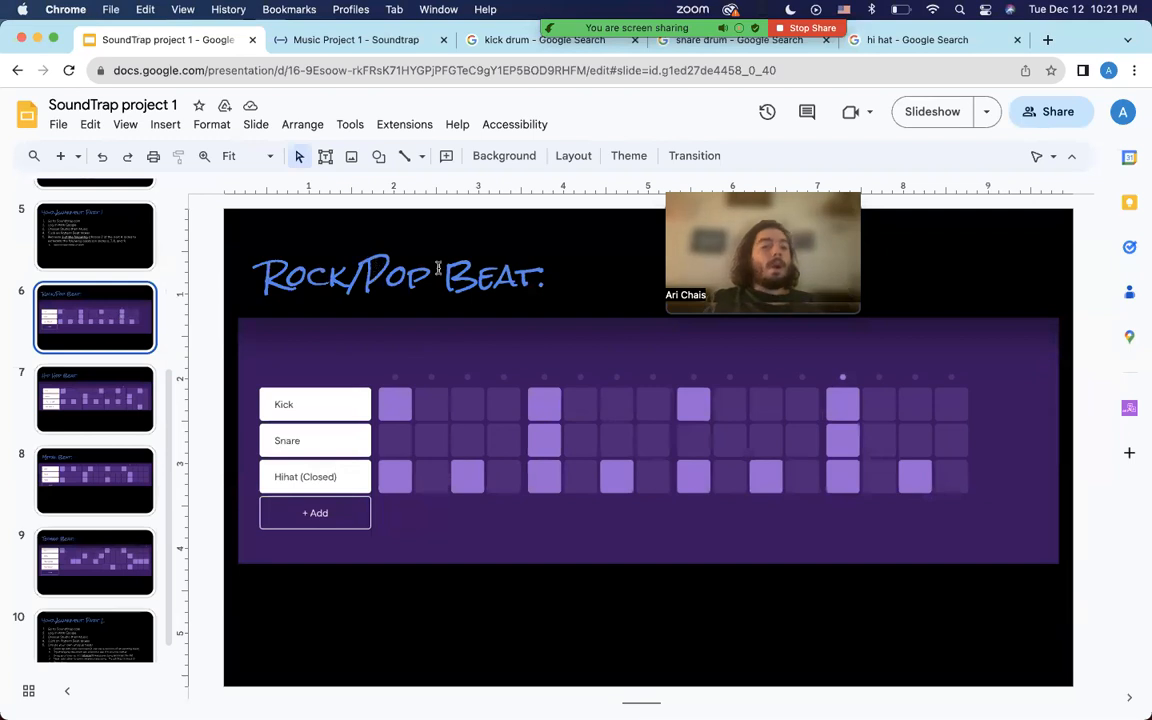
pyautogui.click(138, 387)
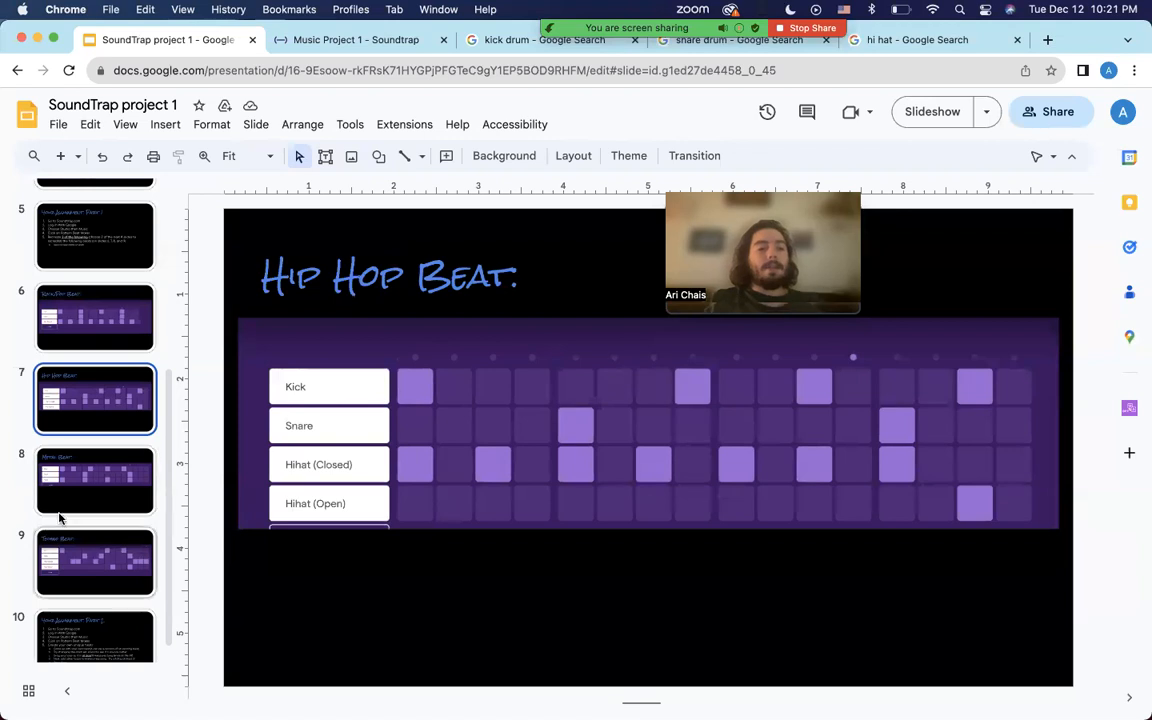
pyautogui.click(93, 490)
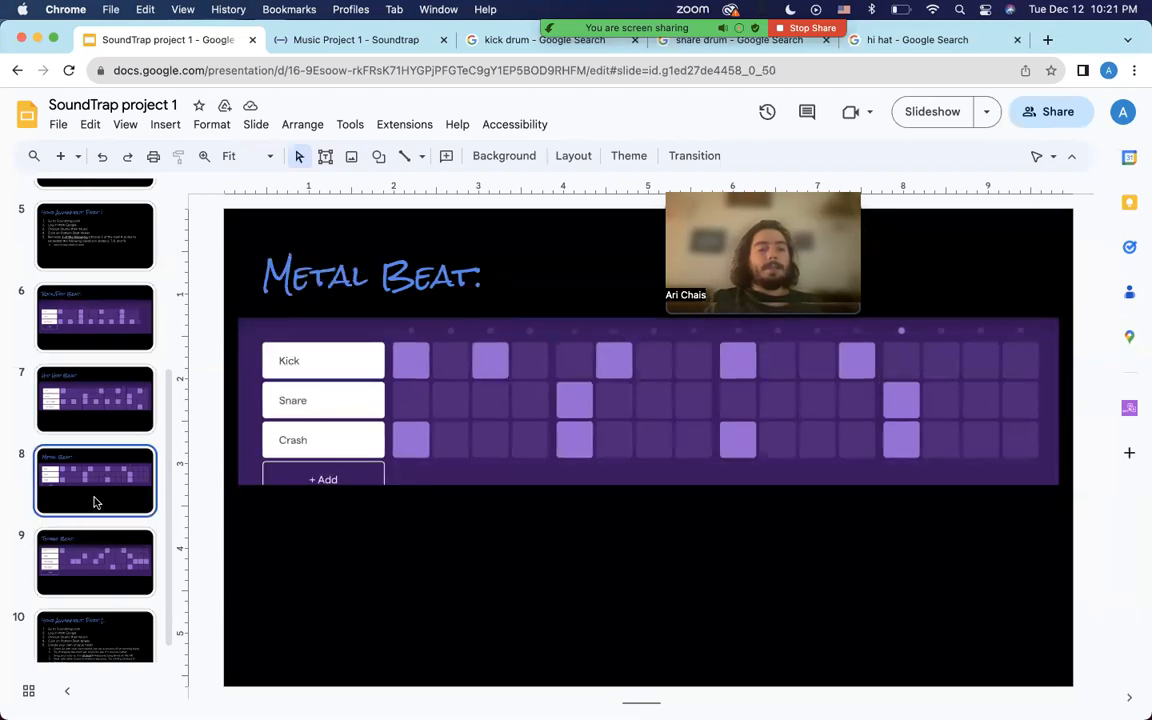
pyautogui.click(94, 541)
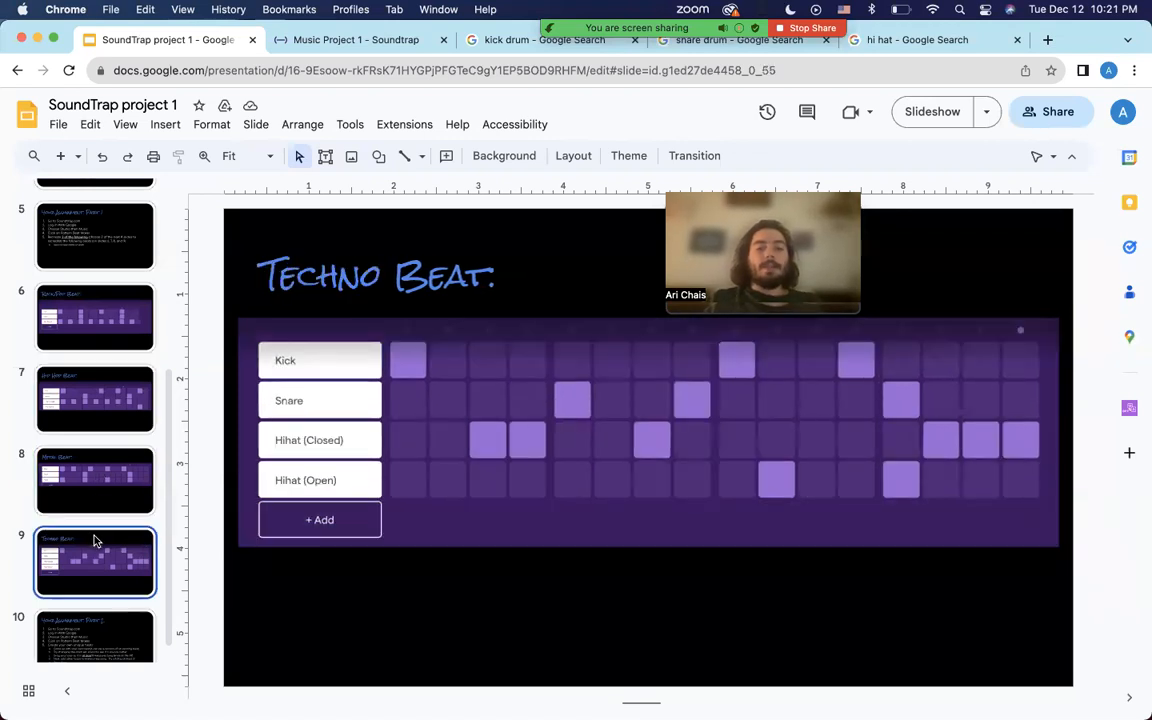
pyautogui.click(108, 341)
pyautogui.press('Down')
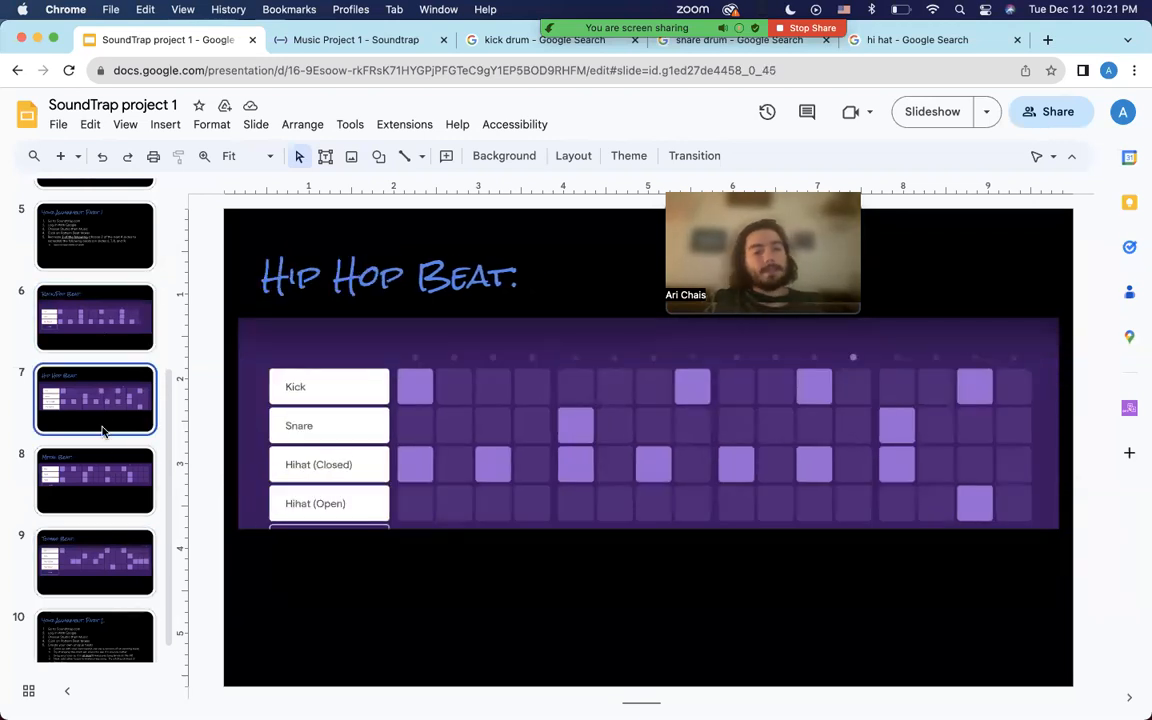
pyautogui.click(110, 508)
pyautogui.click(110, 540)
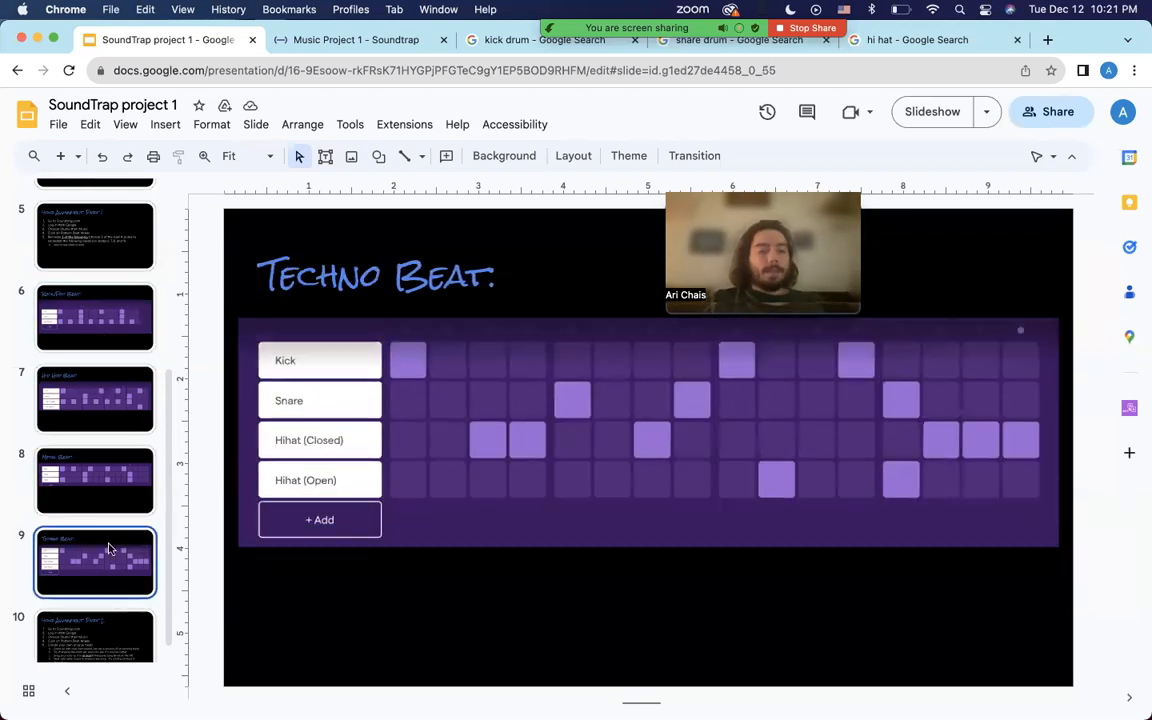
pyautogui.click(93, 383)
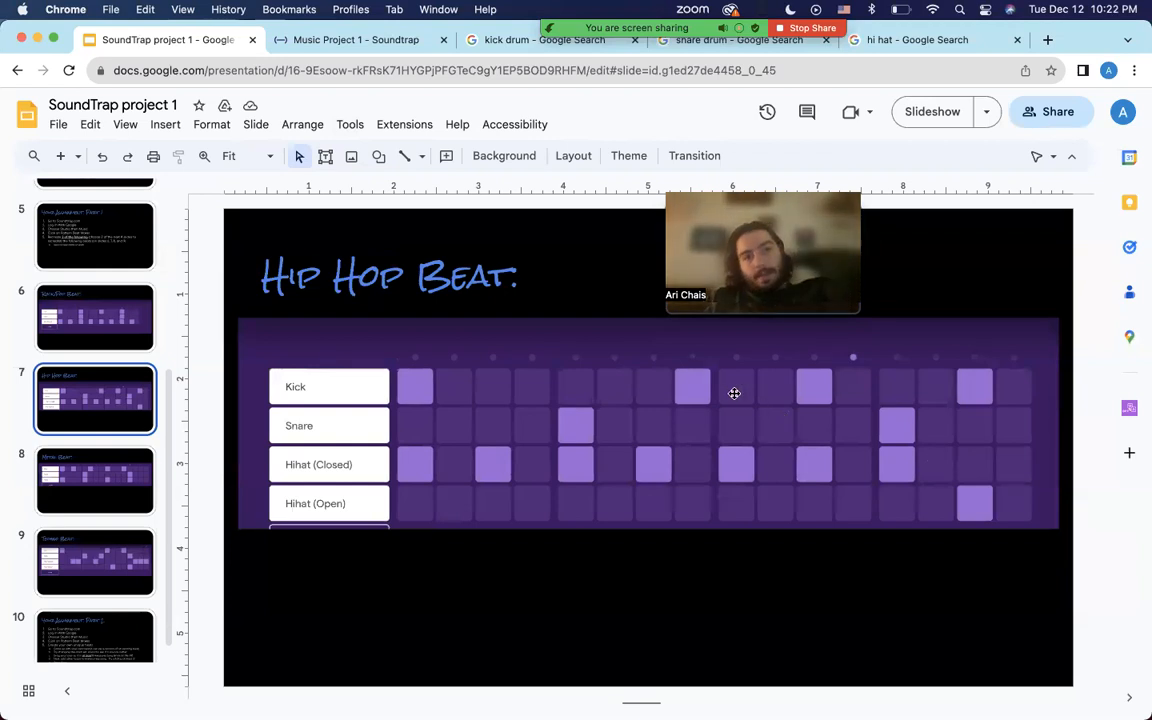
pyautogui.click(341, 40)
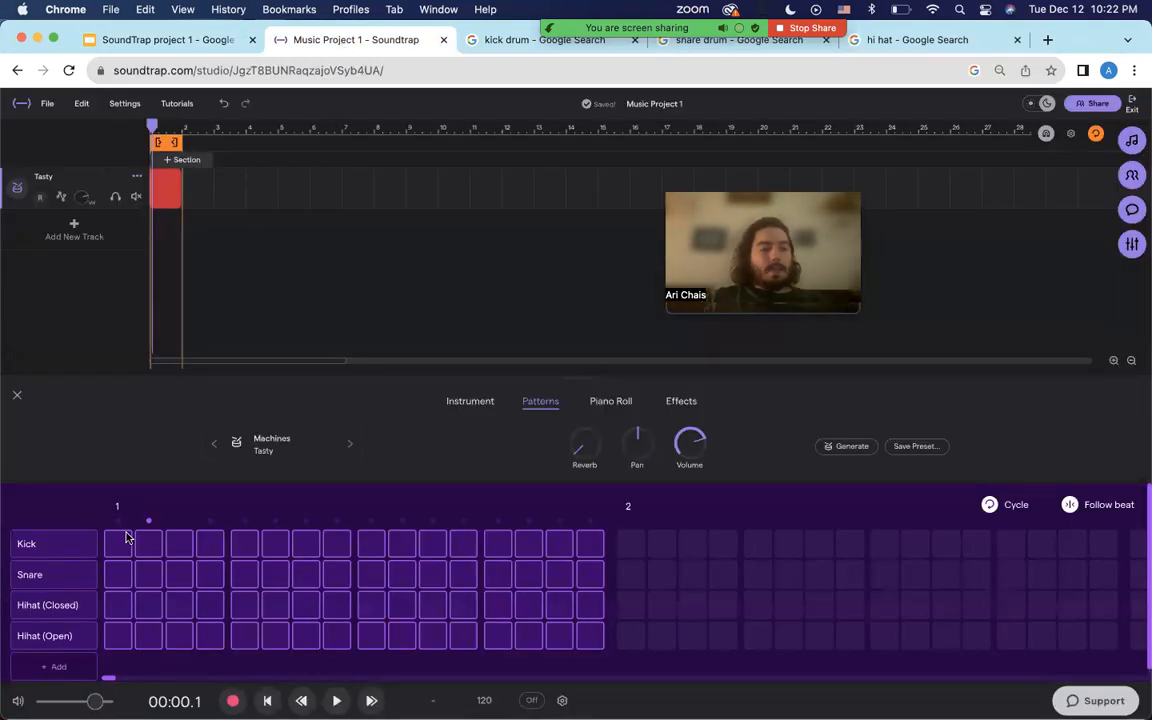
# Re-add the Hihat (Open) row and recheck the Hip Hop Beat slide.
pyautogui.click(87, 638)
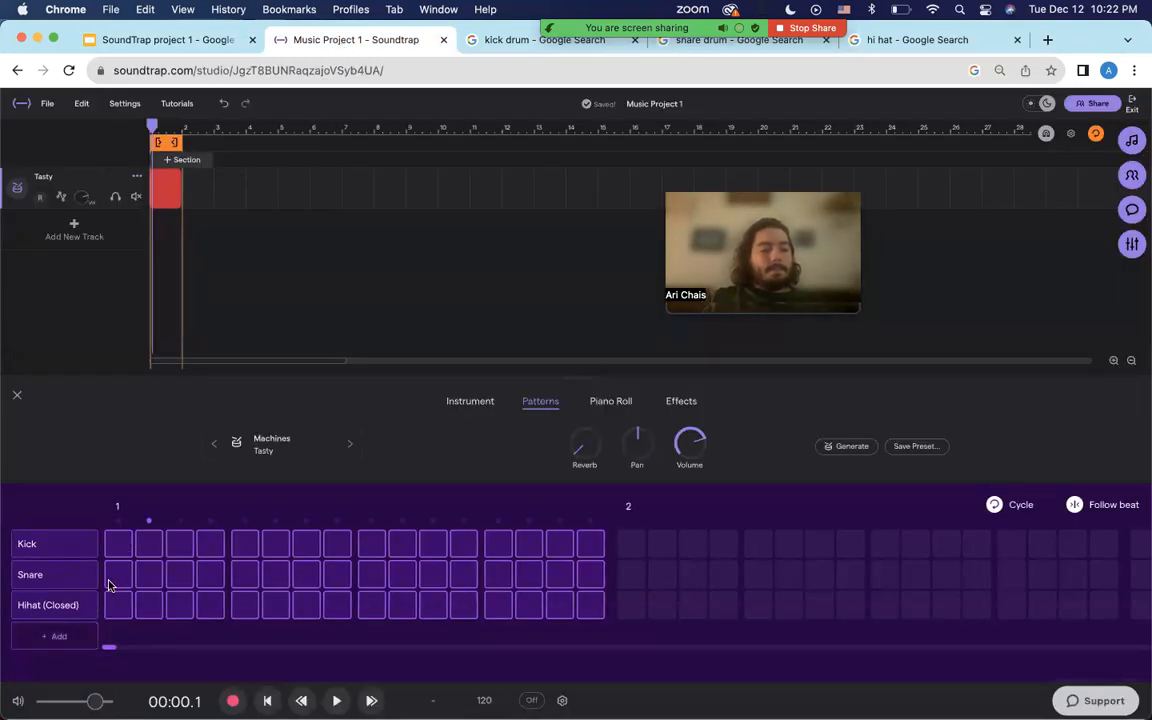
pyautogui.click(77, 637)
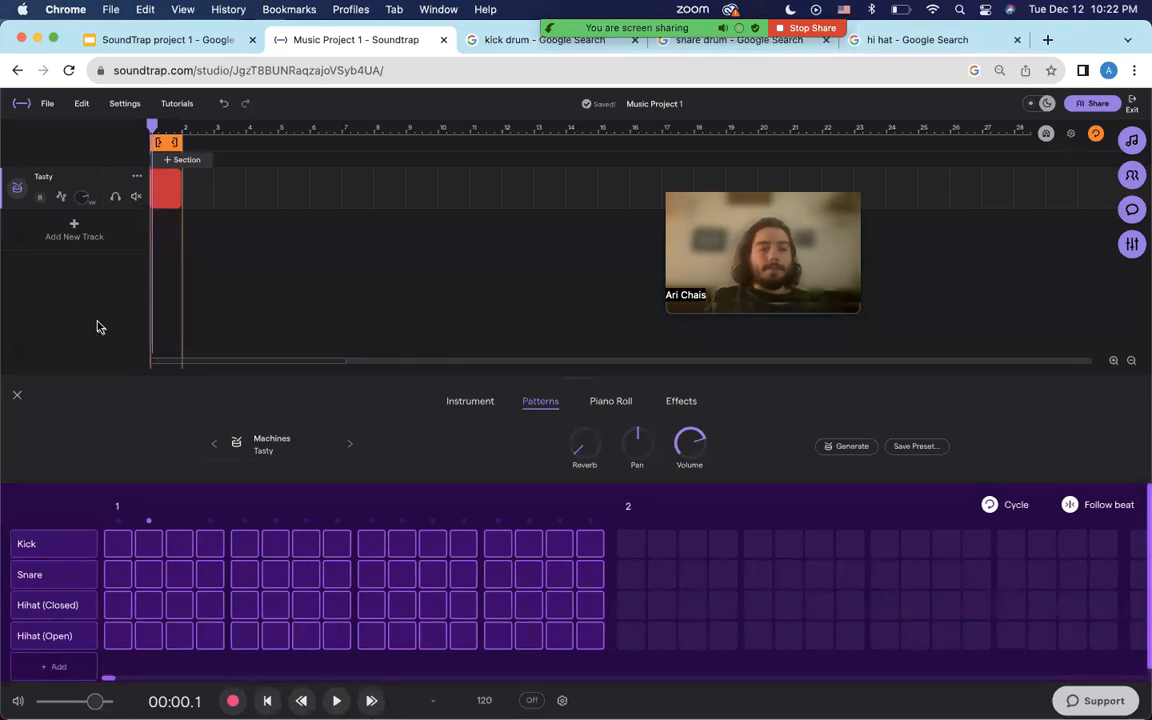
pyautogui.click(155, 40)
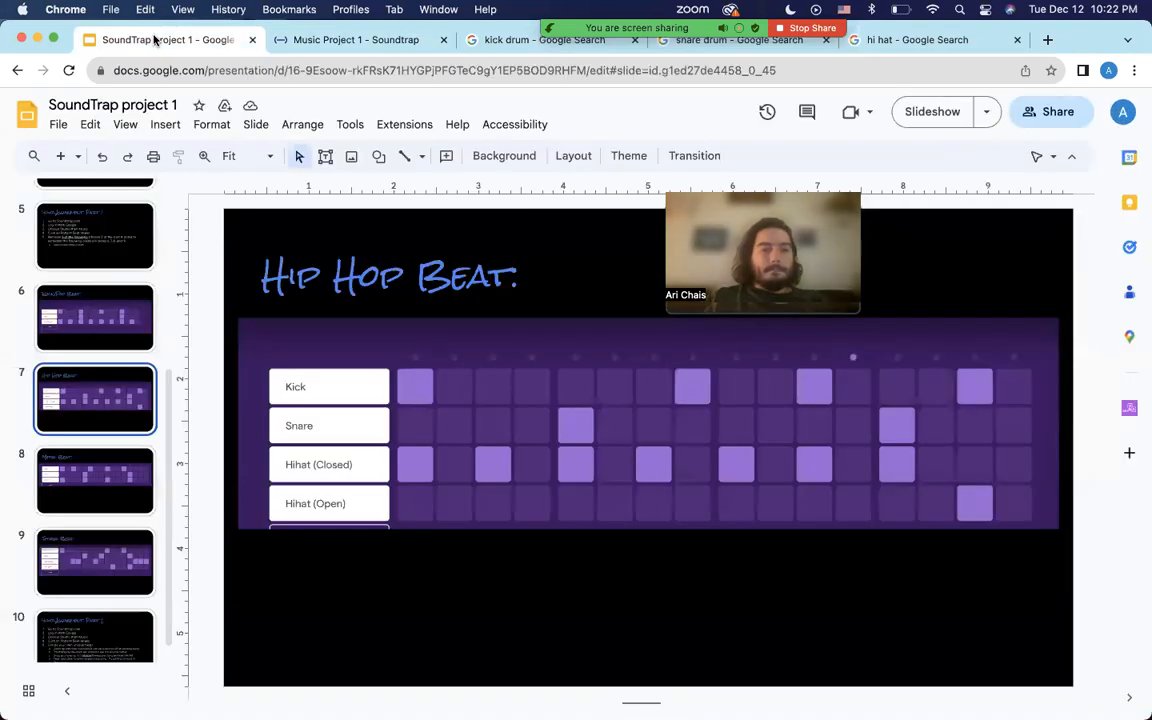
pyautogui.click(293, 37)
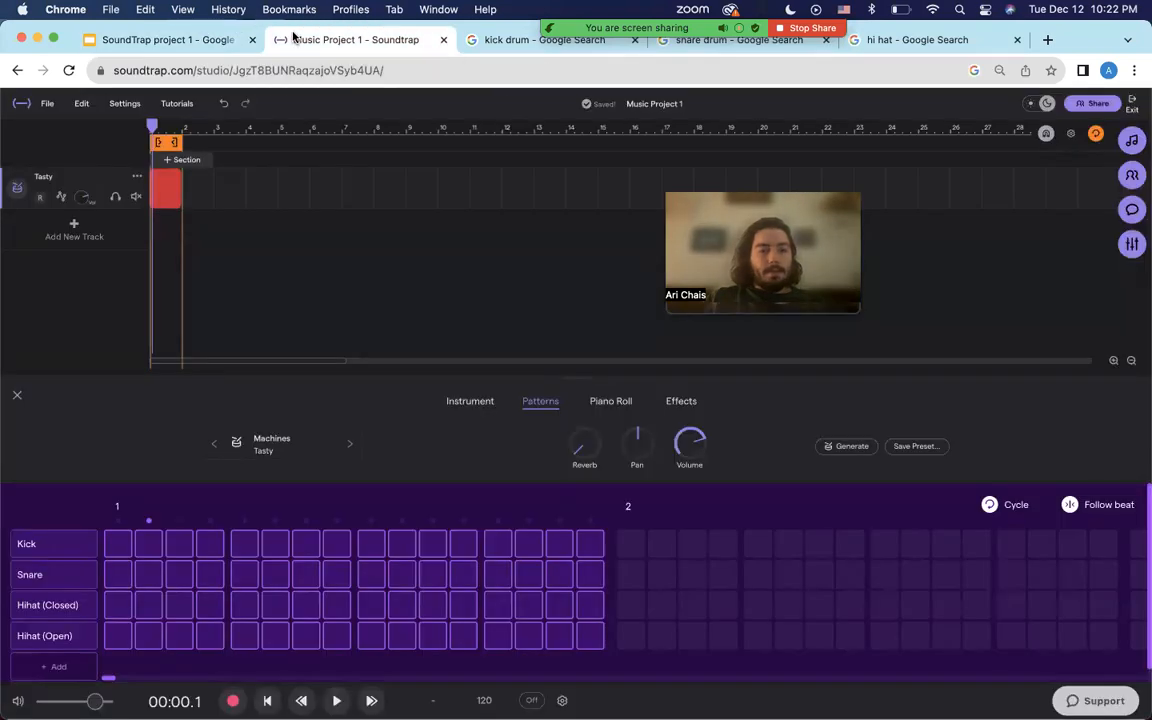
# Place kicks on steps 1, 8, 11, 15 and snares on steps 5 and 13.
pyautogui.click(119, 545)
pyautogui.click(243, 574)
pyautogui.click(337, 543)
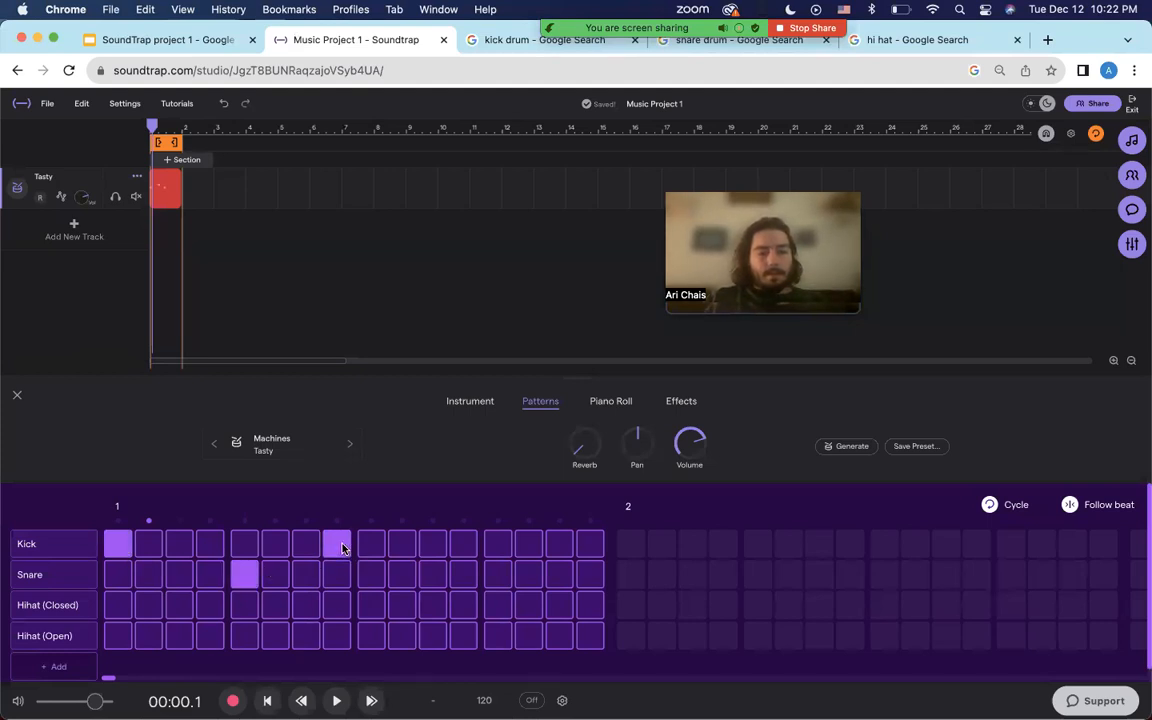
pyautogui.click(430, 544)
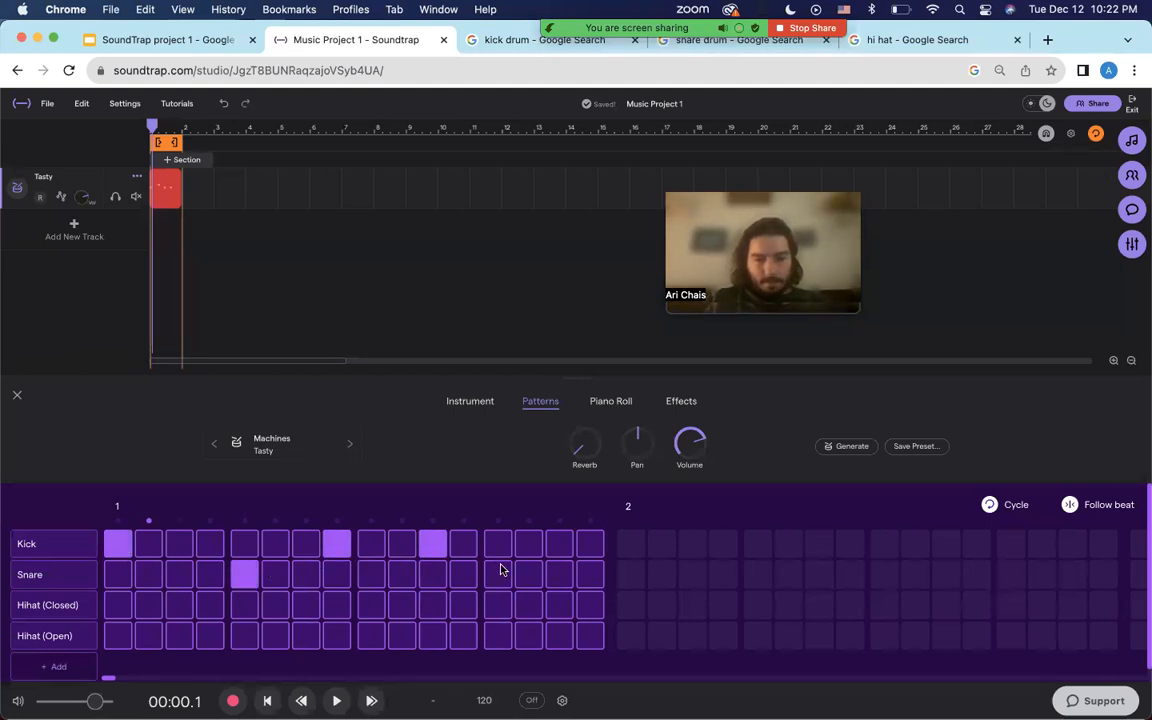
pyautogui.click(500, 573)
pyautogui.click(558, 544)
# Add closed hi-hats on odd steps 1–13 and an open hi-hat on step 15.
pyautogui.click(116, 604)
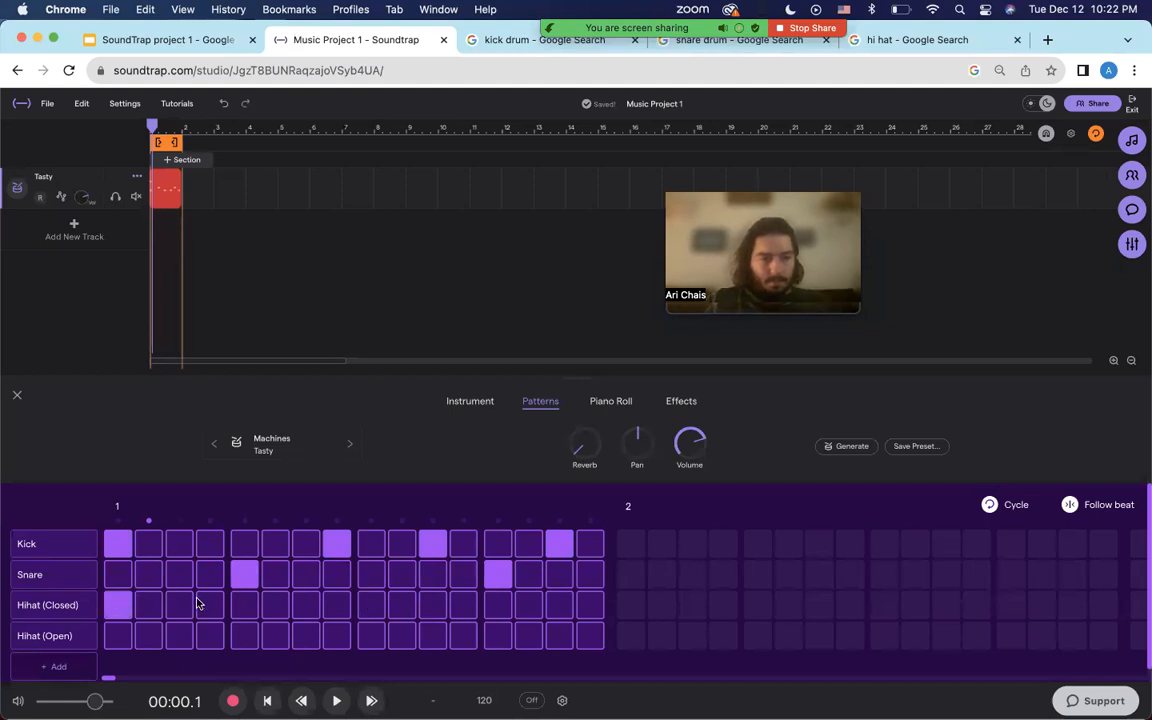
pyautogui.click(180, 604)
pyautogui.click(243, 605)
pyautogui.click(306, 605)
pyautogui.click(370, 605)
pyautogui.click(432, 605)
pyautogui.click(497, 606)
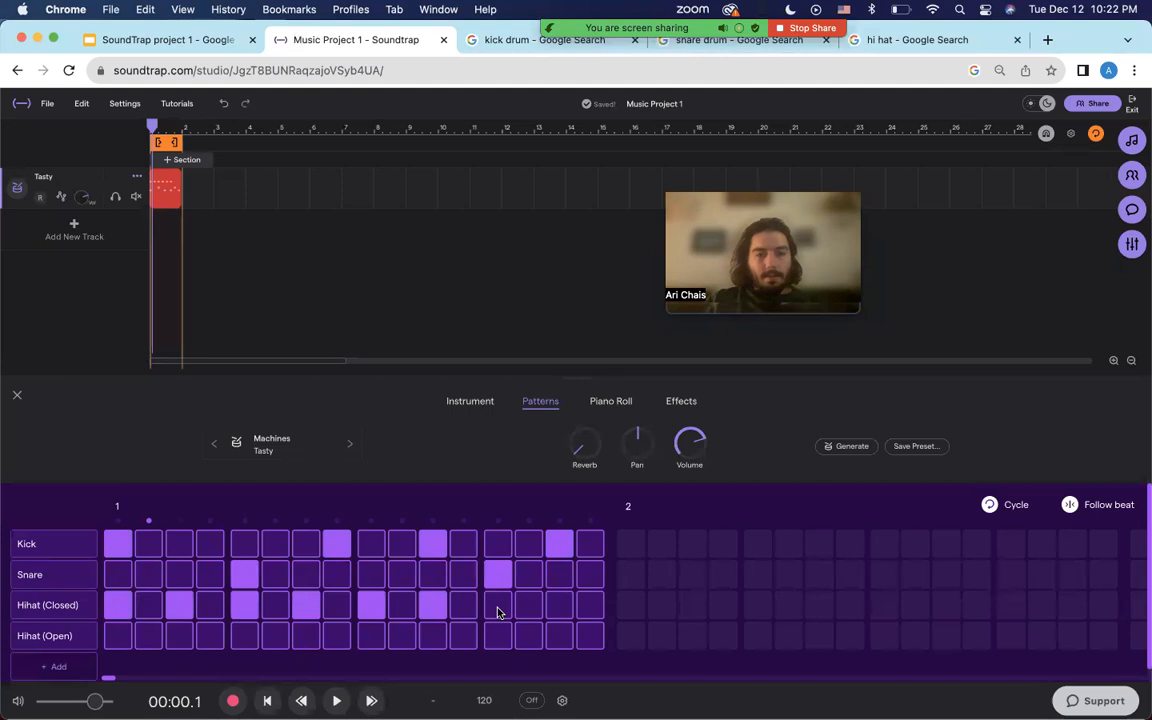
pyautogui.click(560, 632)
# Audition the hip hop beat, then adjust a late Kick step and the first closed hi-hat.
pyautogui.press('space')
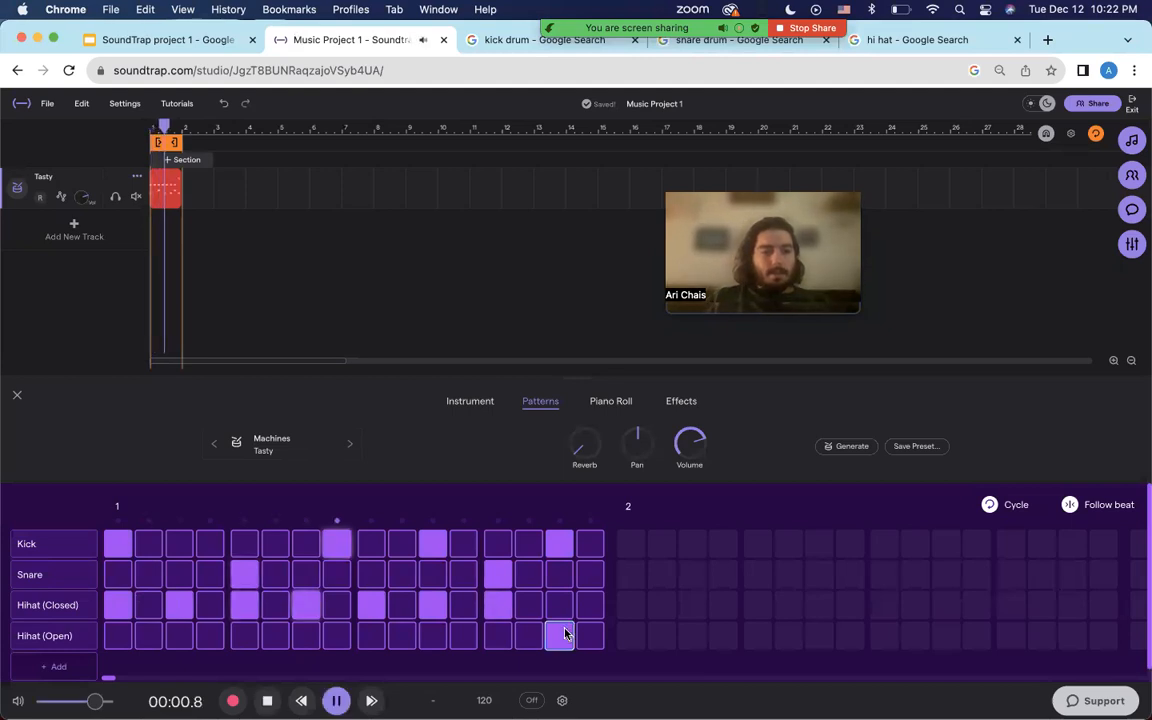
pyautogui.press('space')
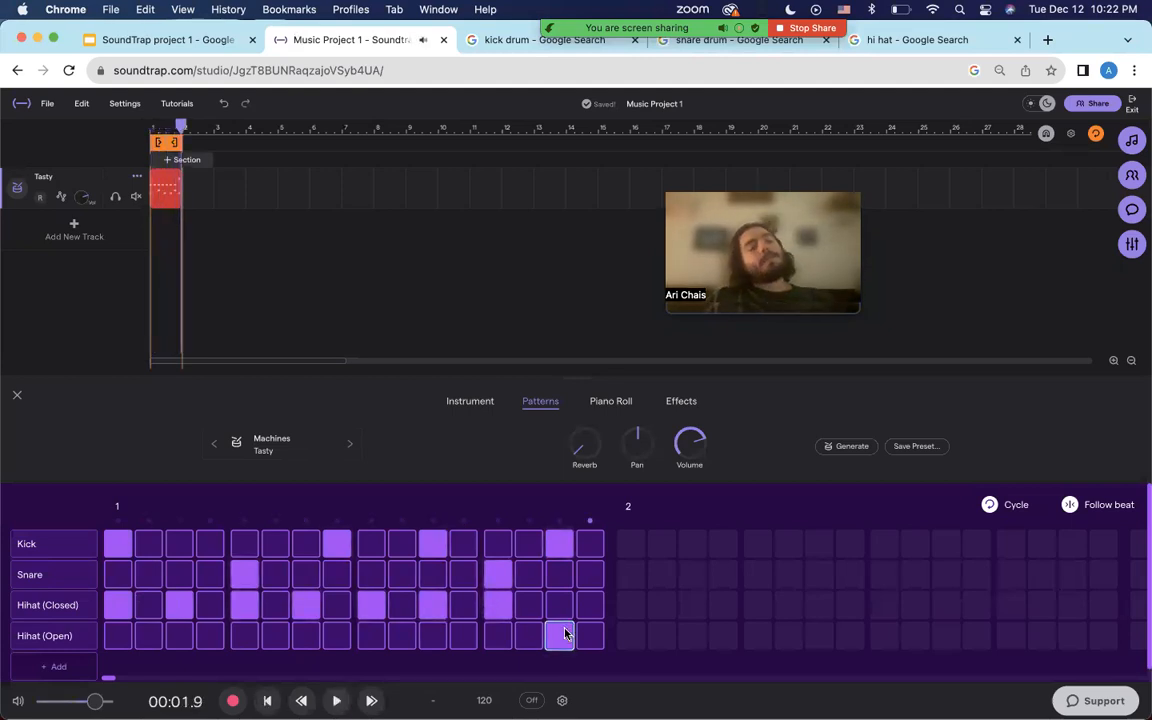
pyautogui.press('space')
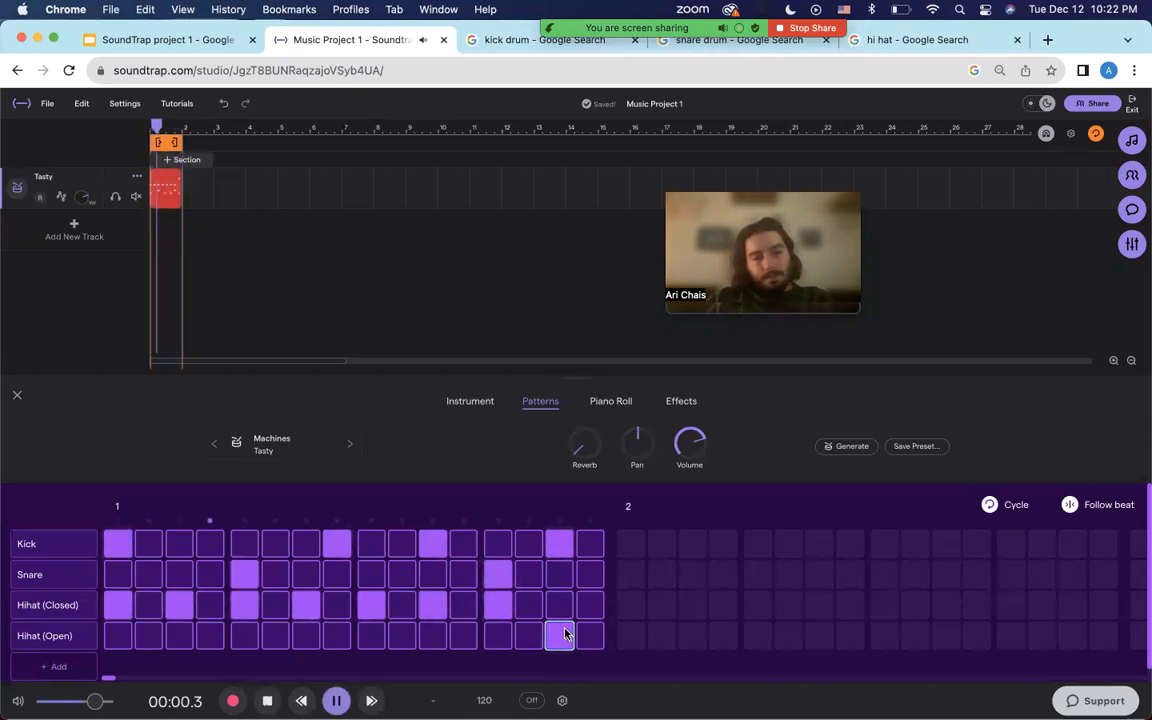
pyautogui.press('space')
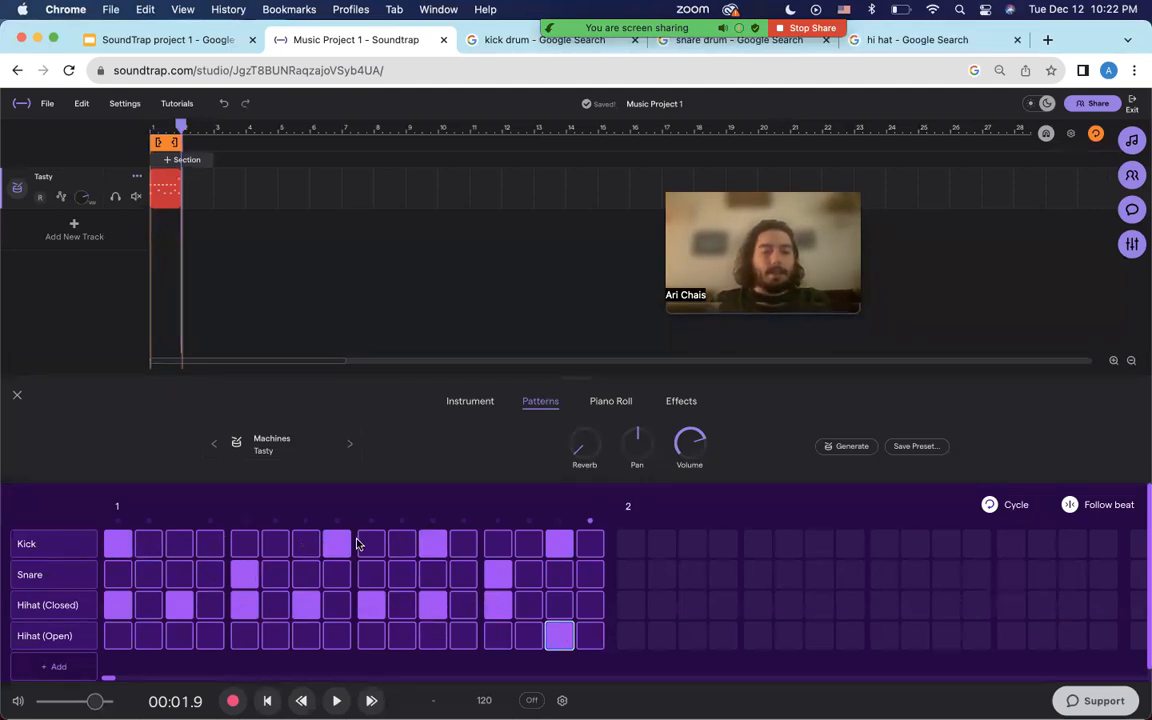
pyautogui.click(555, 541)
pyautogui.click(120, 601)
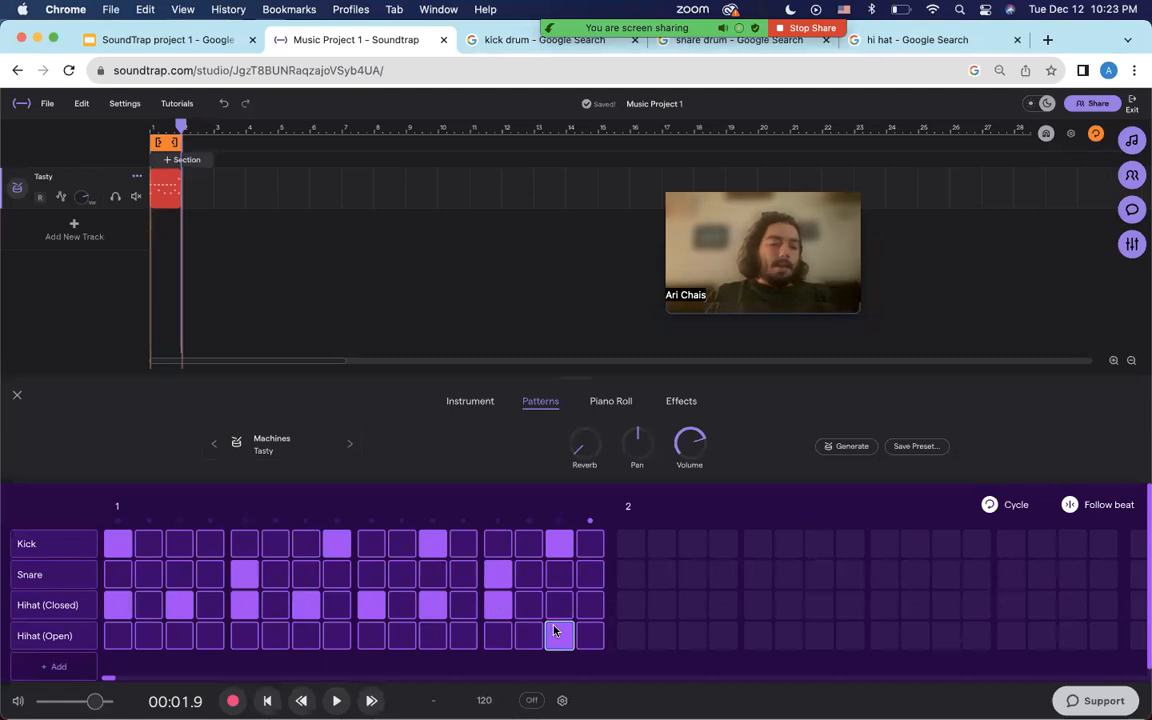
# Rework the closed hi-hats onto steps 4, 7, 12, 15, dropping 5, 11 and a late snare.
pyautogui.click(506, 600)
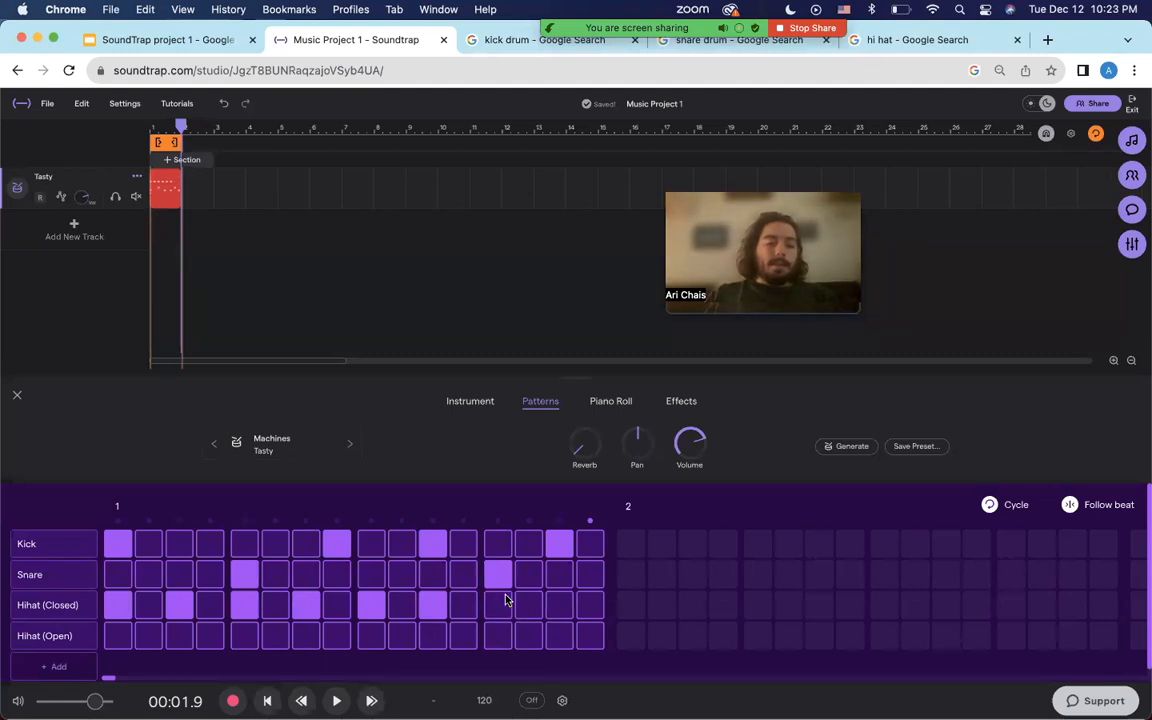
pyautogui.click(503, 582)
pyautogui.click(210, 603)
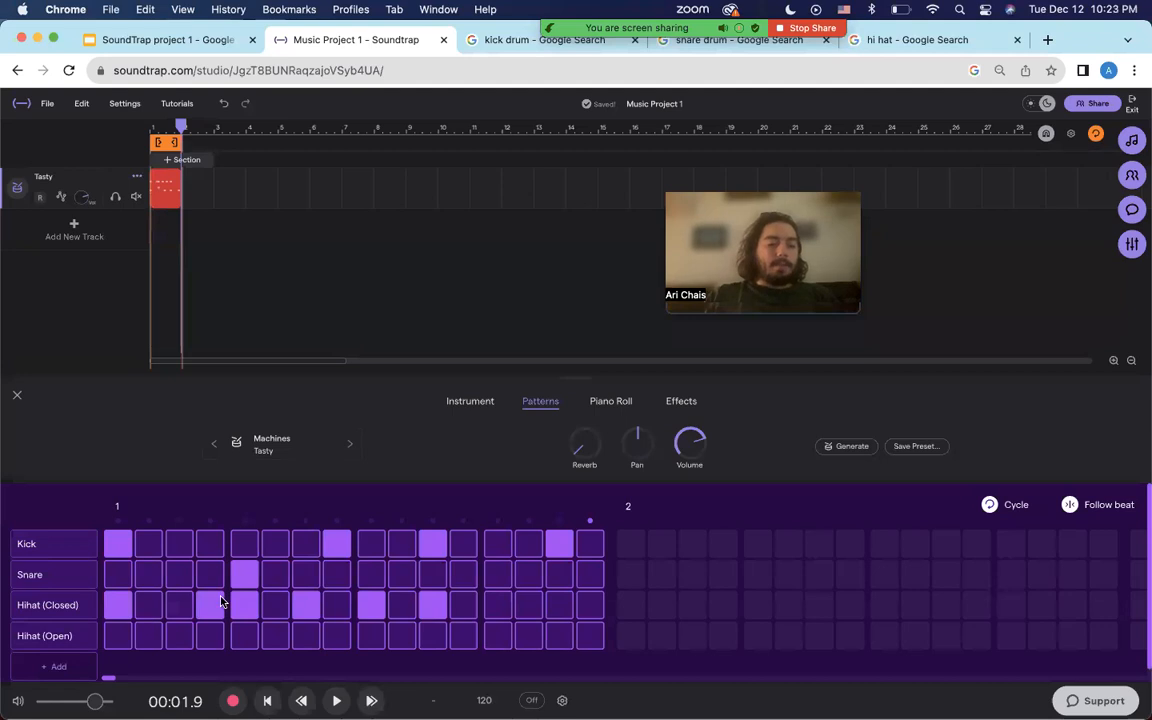
pyautogui.click(244, 603)
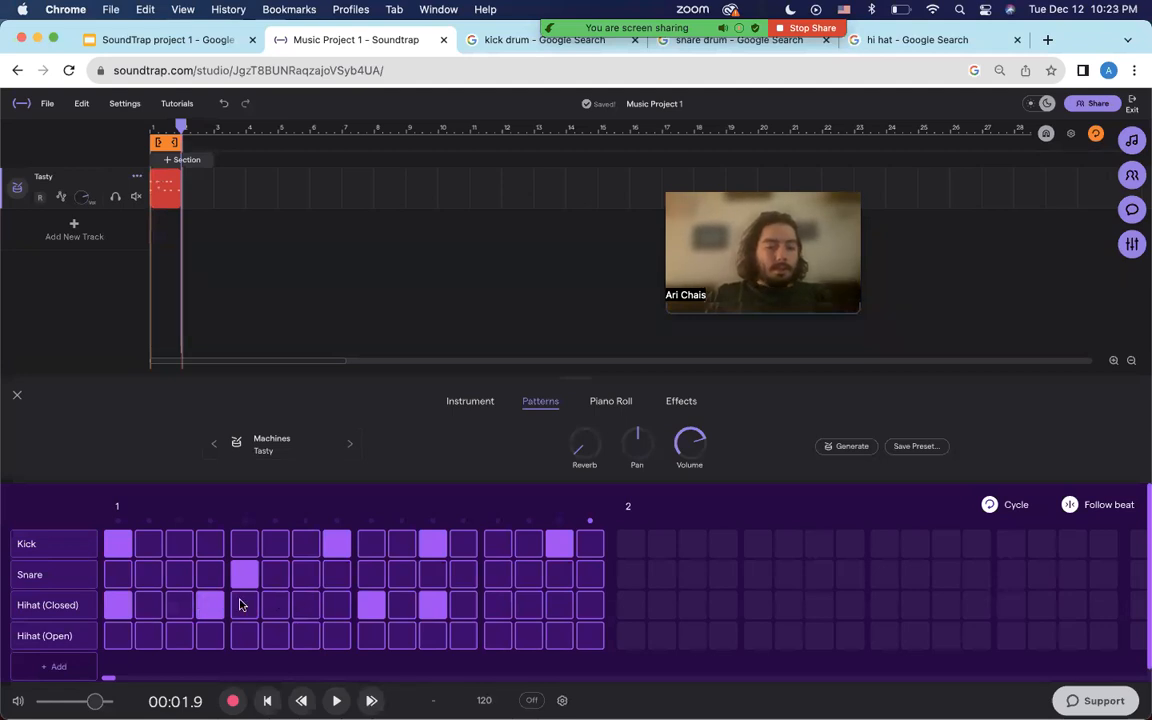
pyautogui.click(298, 608)
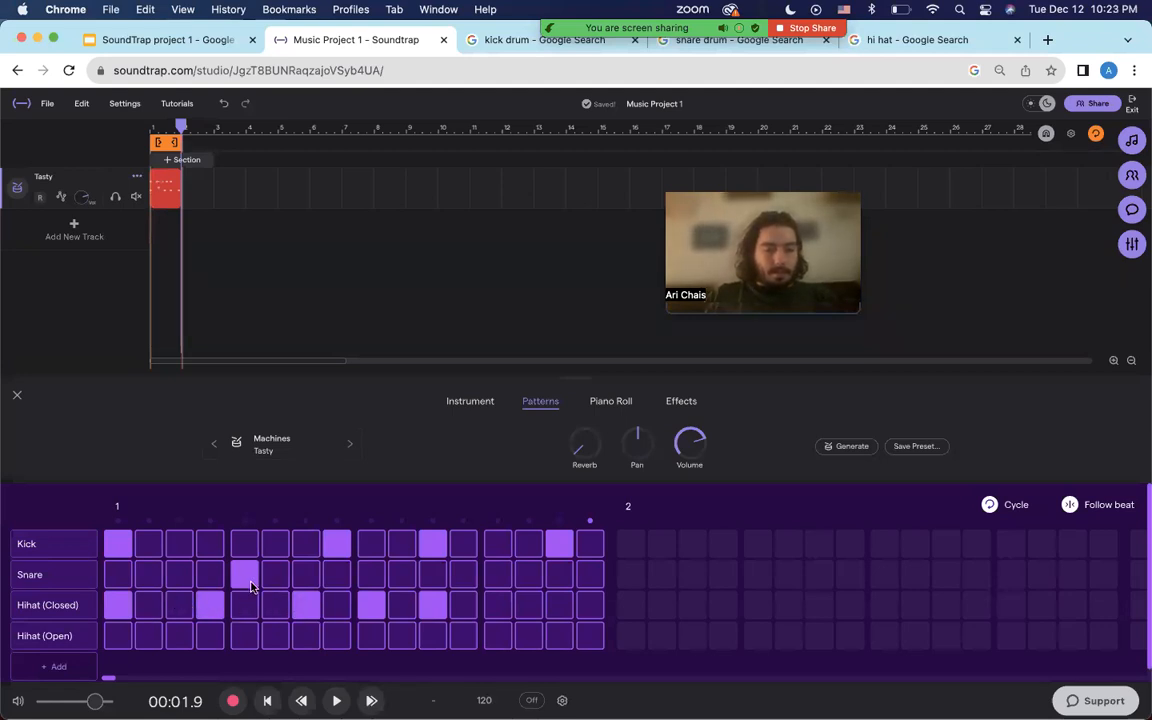
pyautogui.click(430, 607)
pyautogui.click(461, 607)
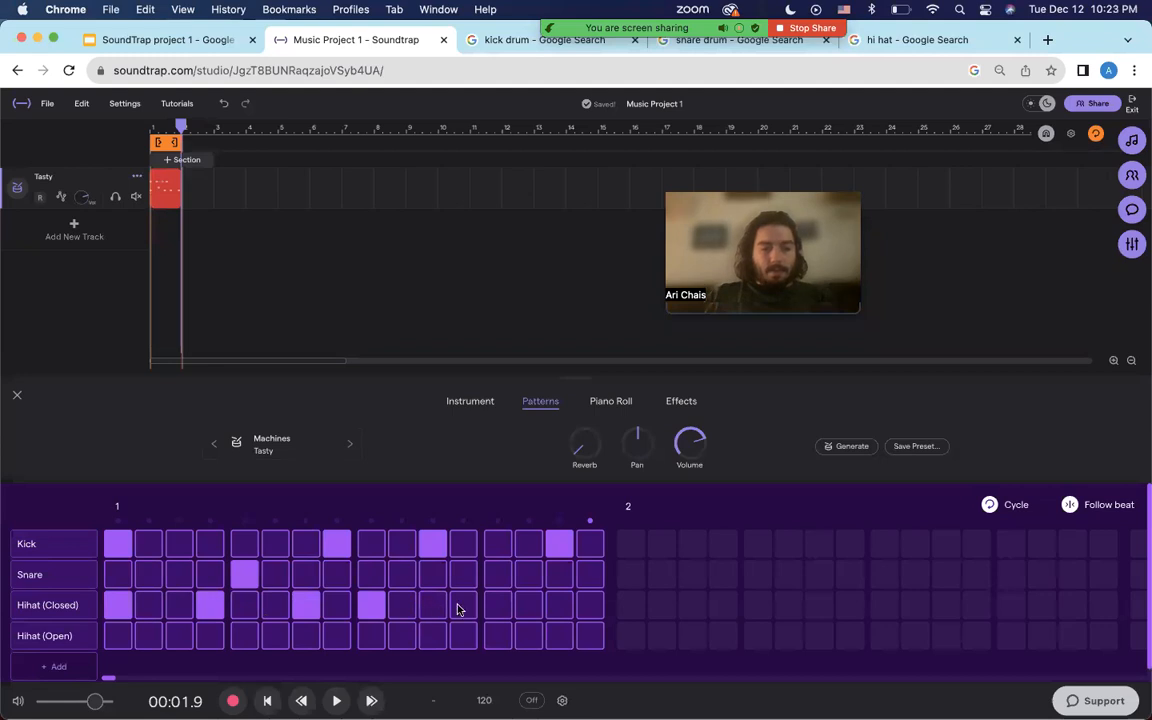
pyautogui.click(564, 606)
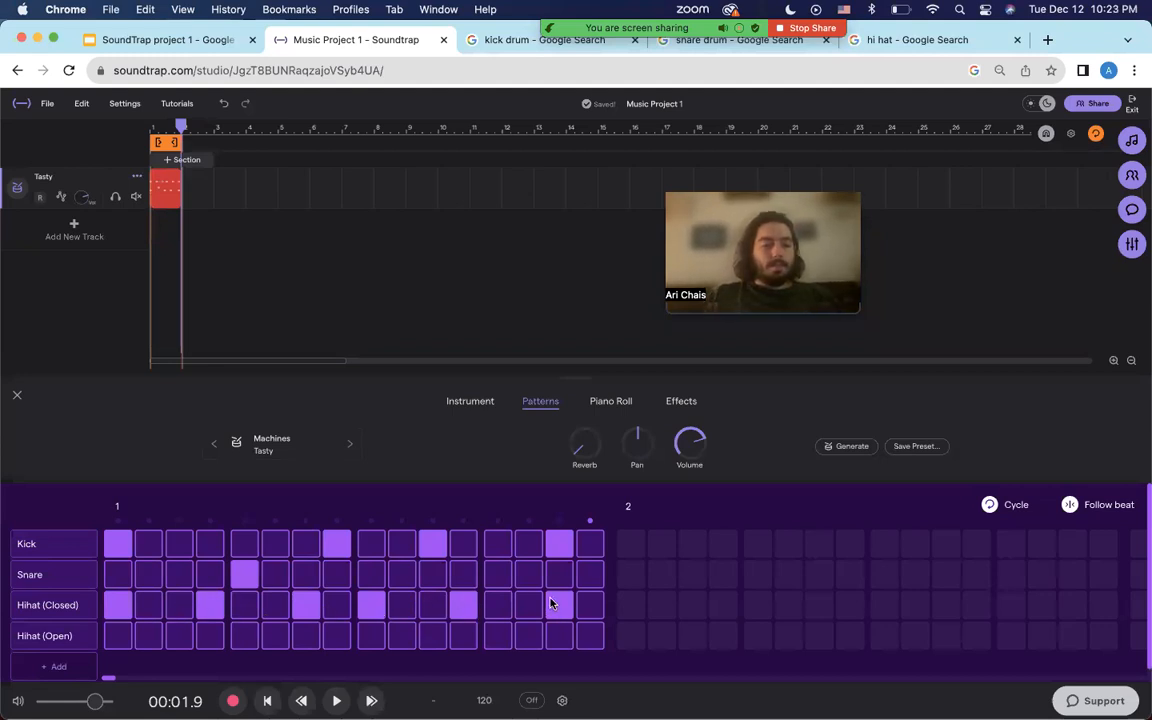
pyautogui.press('space')
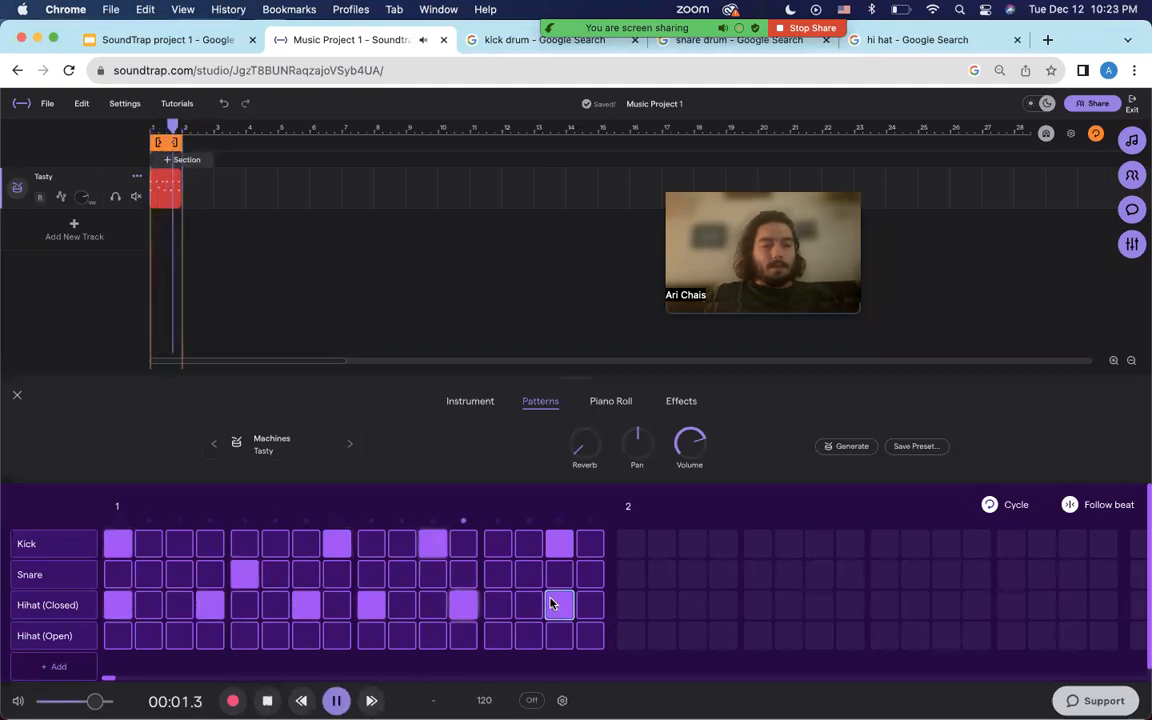
pyautogui.click(555, 604)
pyautogui.press('space')
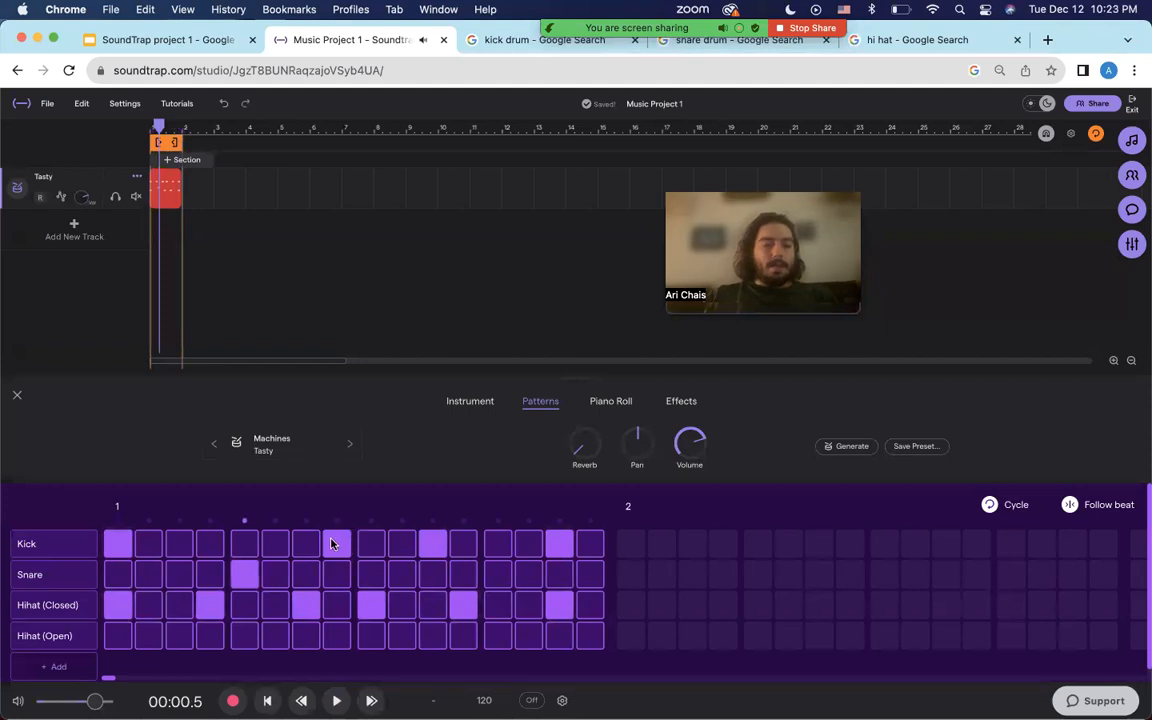
# Add a kick on step 6, snare on 9, open hi-hat on 13, moving the step-11 snare to 14.
pyautogui.click(284, 543)
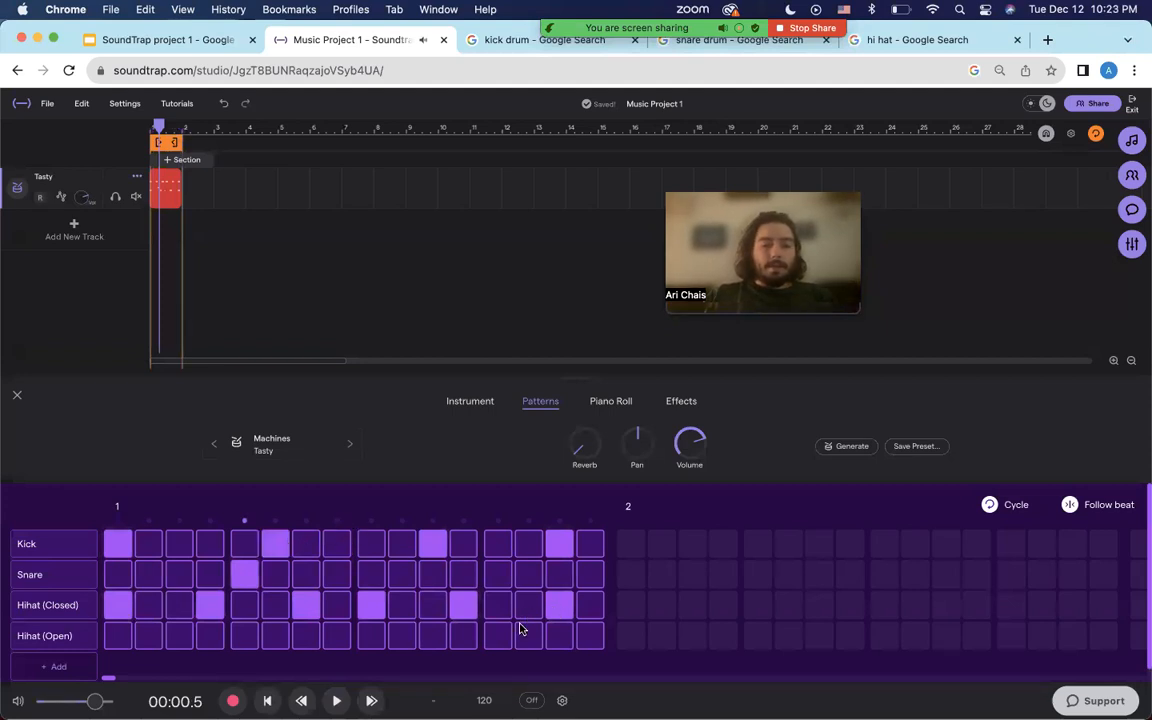
pyautogui.click(376, 571)
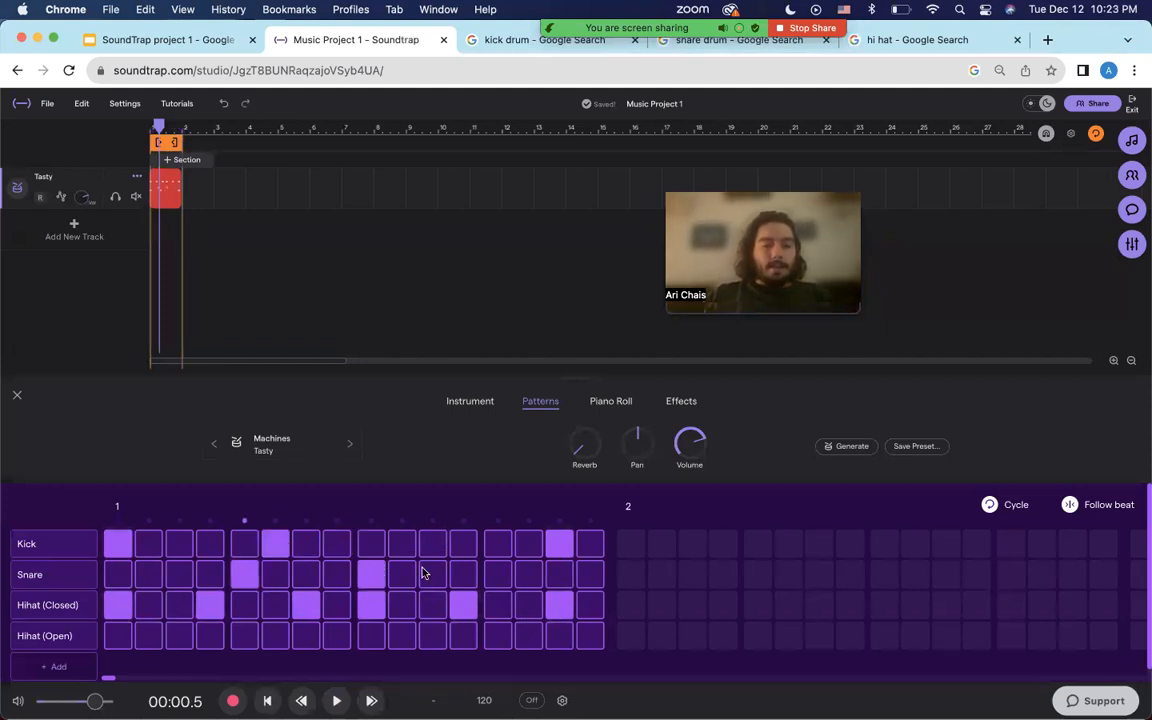
pyautogui.click(428, 571)
pyautogui.press('space')
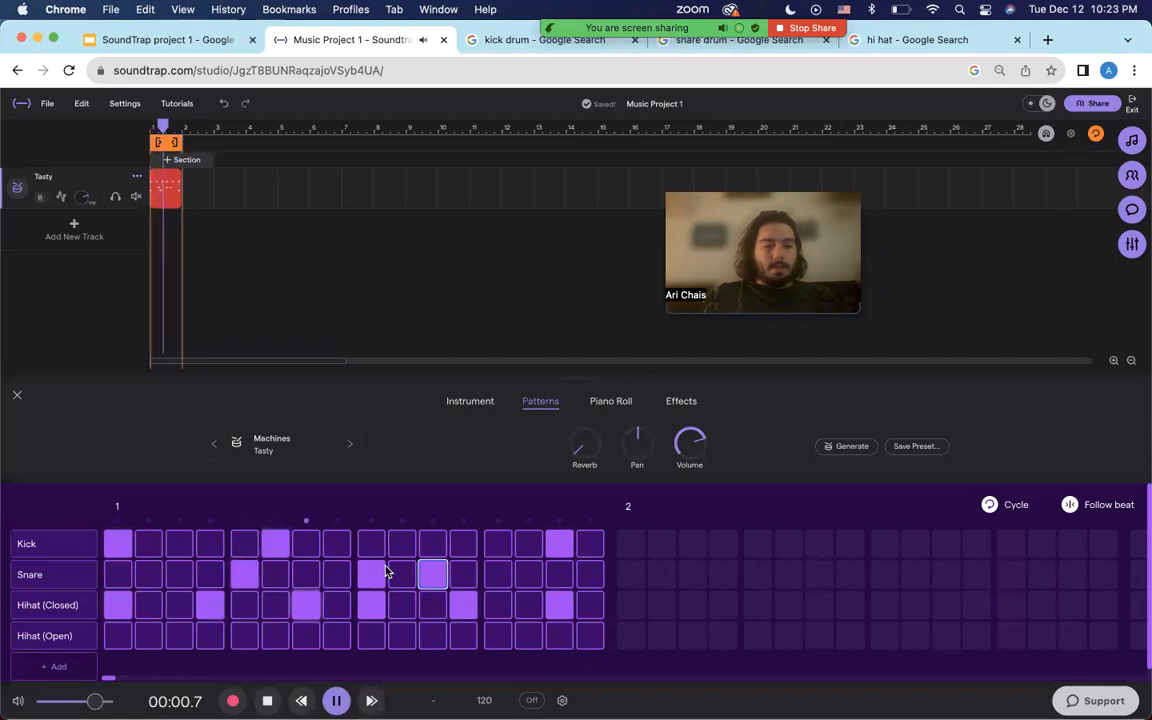
pyautogui.press('space')
pyautogui.click(497, 635)
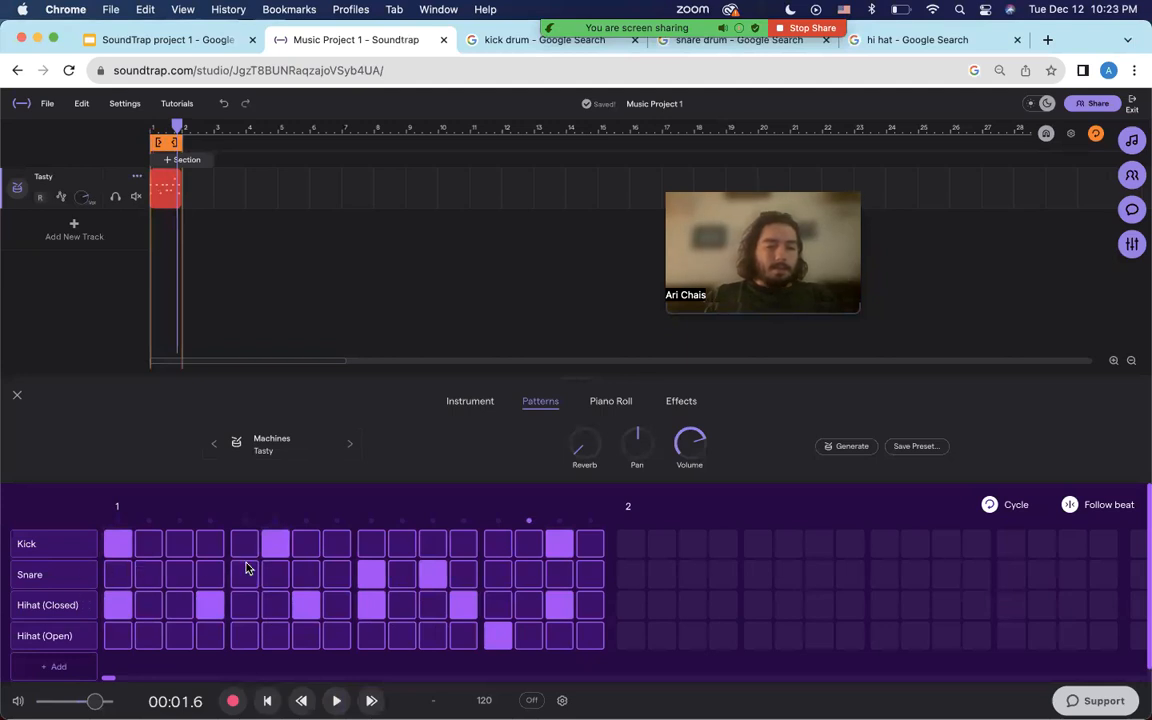
pyautogui.click(437, 577)
pyautogui.click(522, 580)
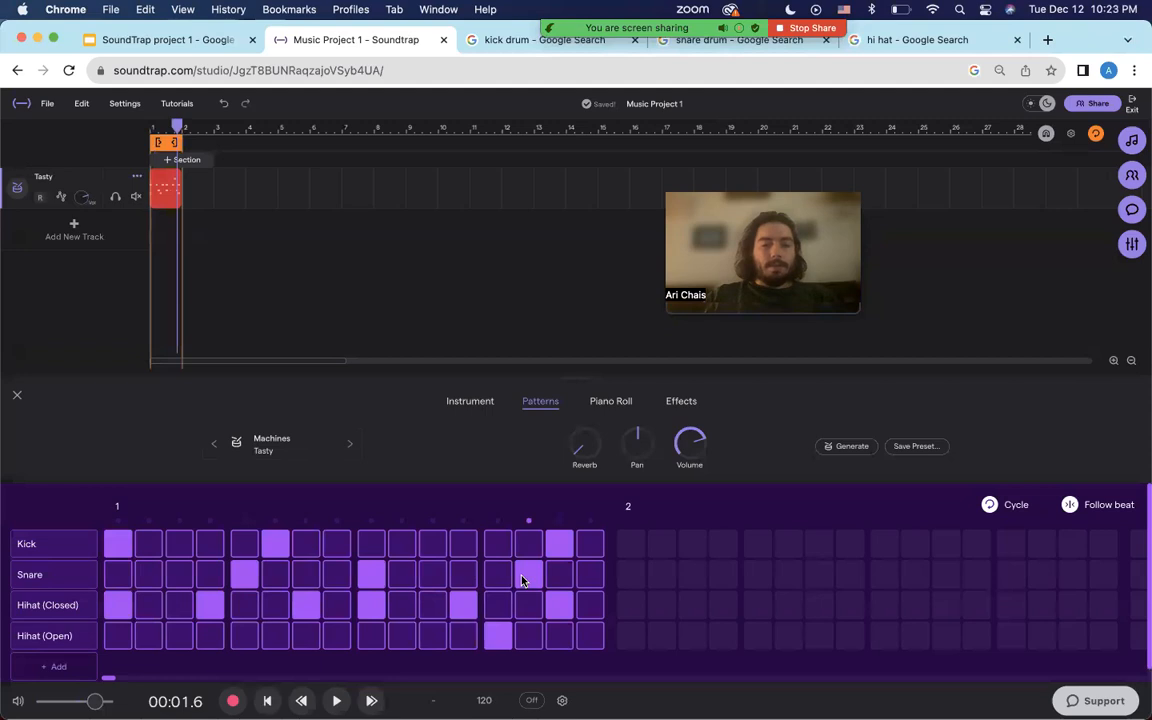
# Swap the drum track's Tasty machine for the Ascent Kit preset and play the beat.
pyautogui.click(268, 444)
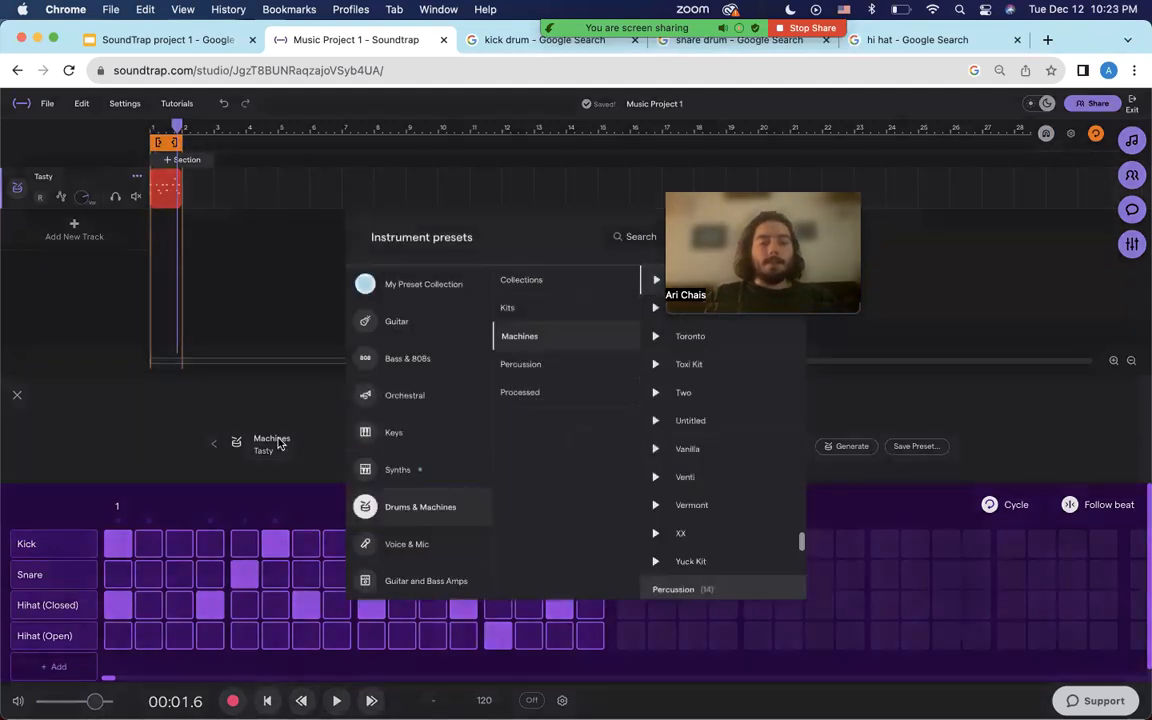
pyautogui.click(576, 310)
pyautogui.click(578, 283)
pyautogui.click(571, 364)
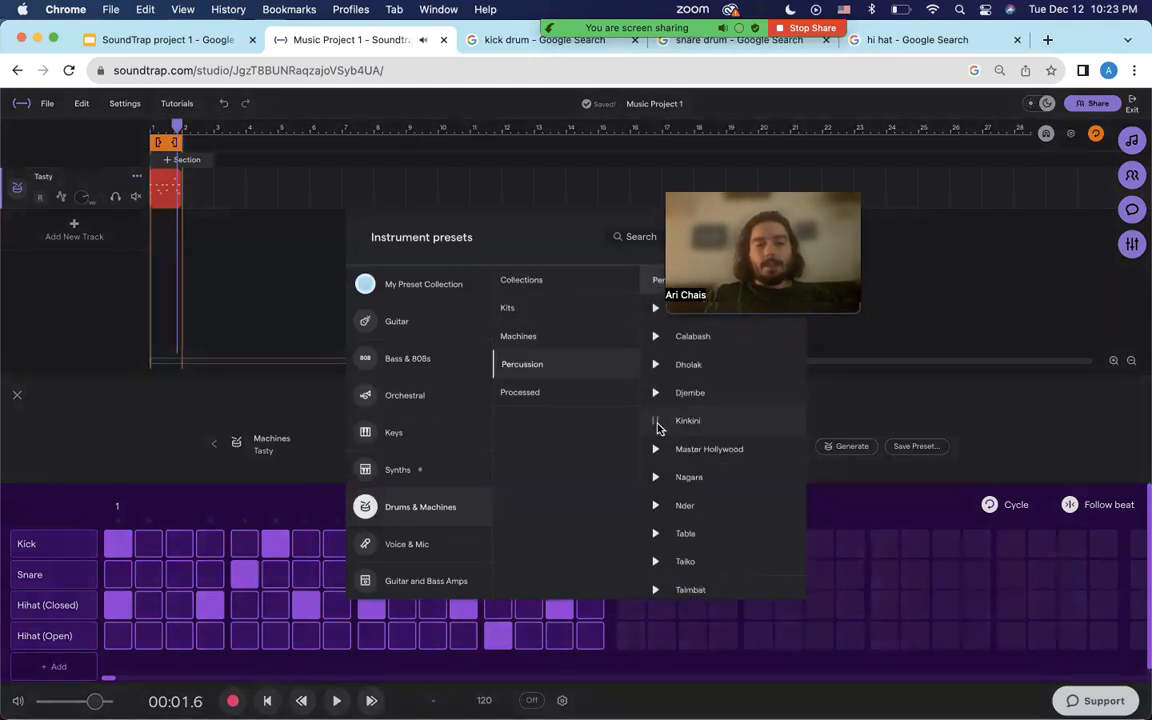
pyautogui.click(578, 338)
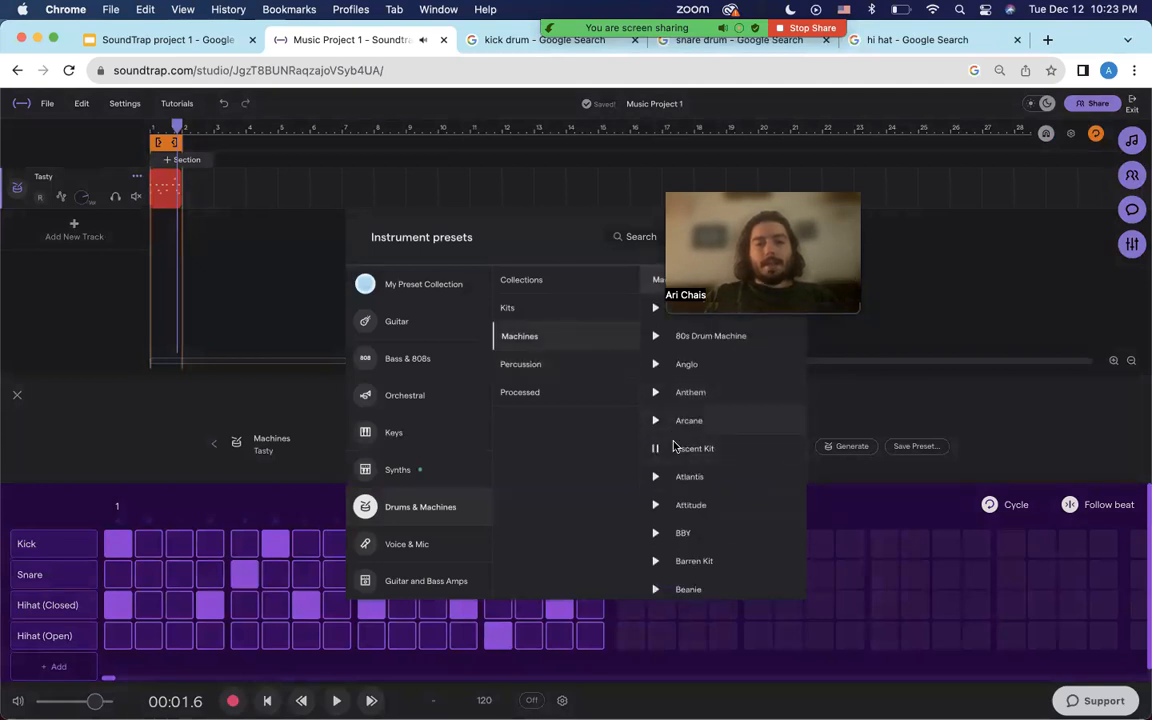
pyautogui.click(701, 452)
pyautogui.press('space')
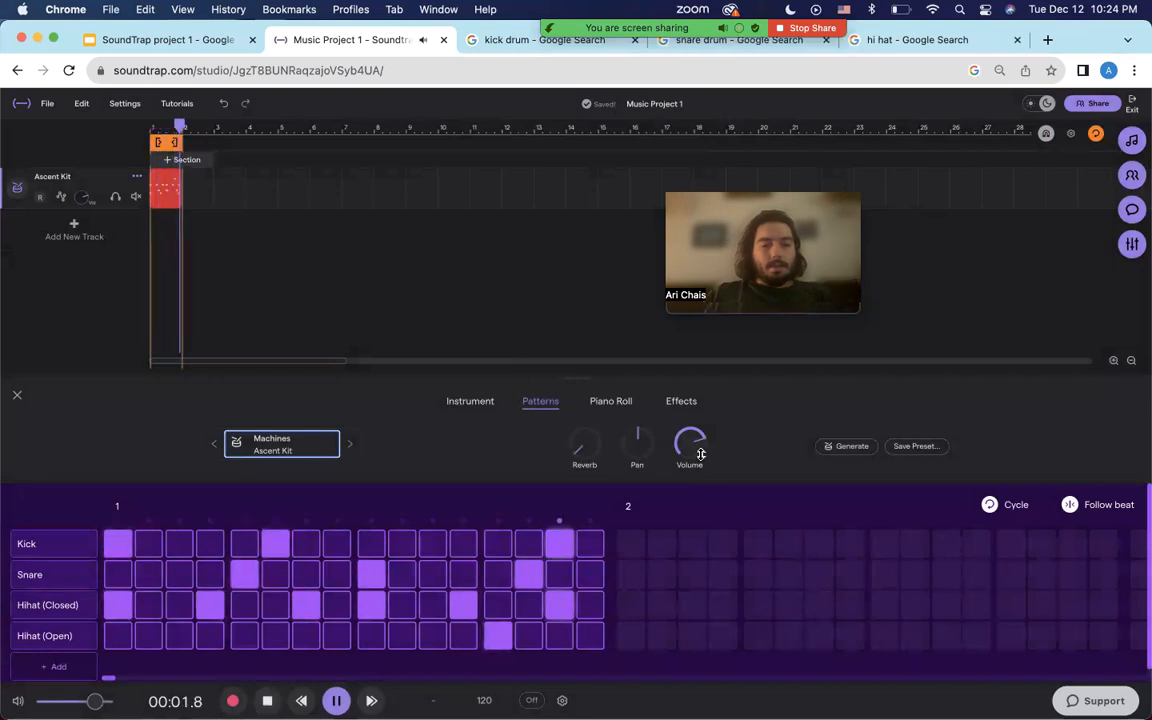
pyautogui.press('space')
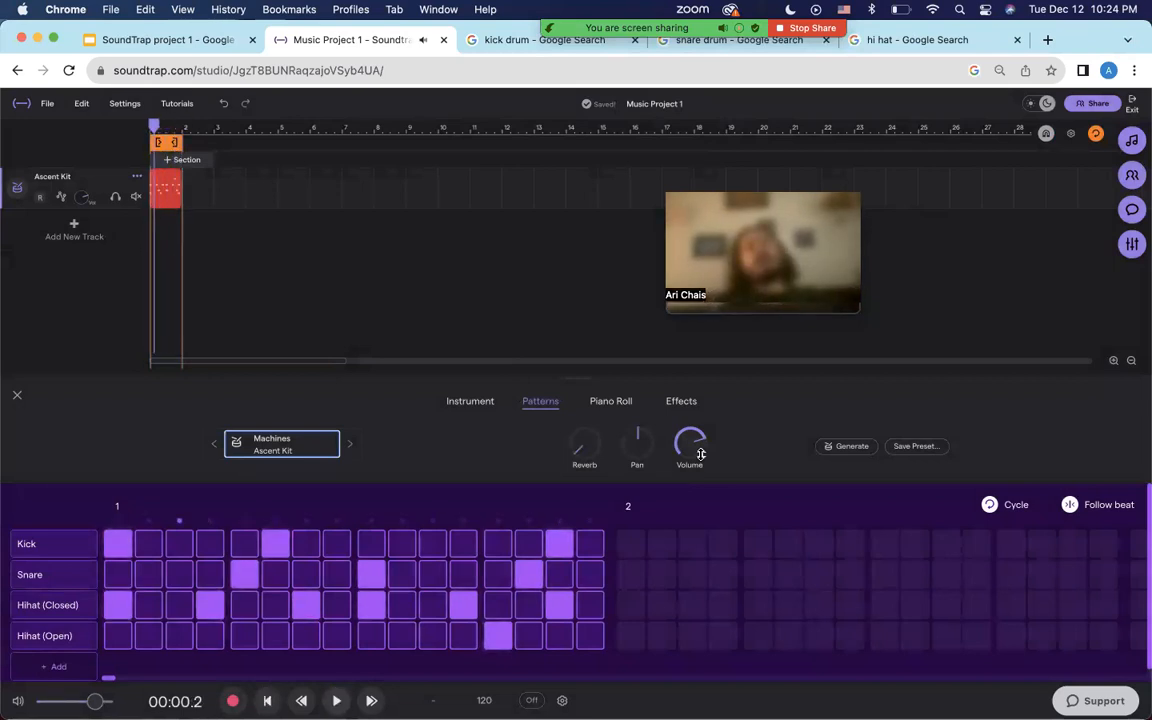
pyautogui.press('XF86AudioRaiseVolume')
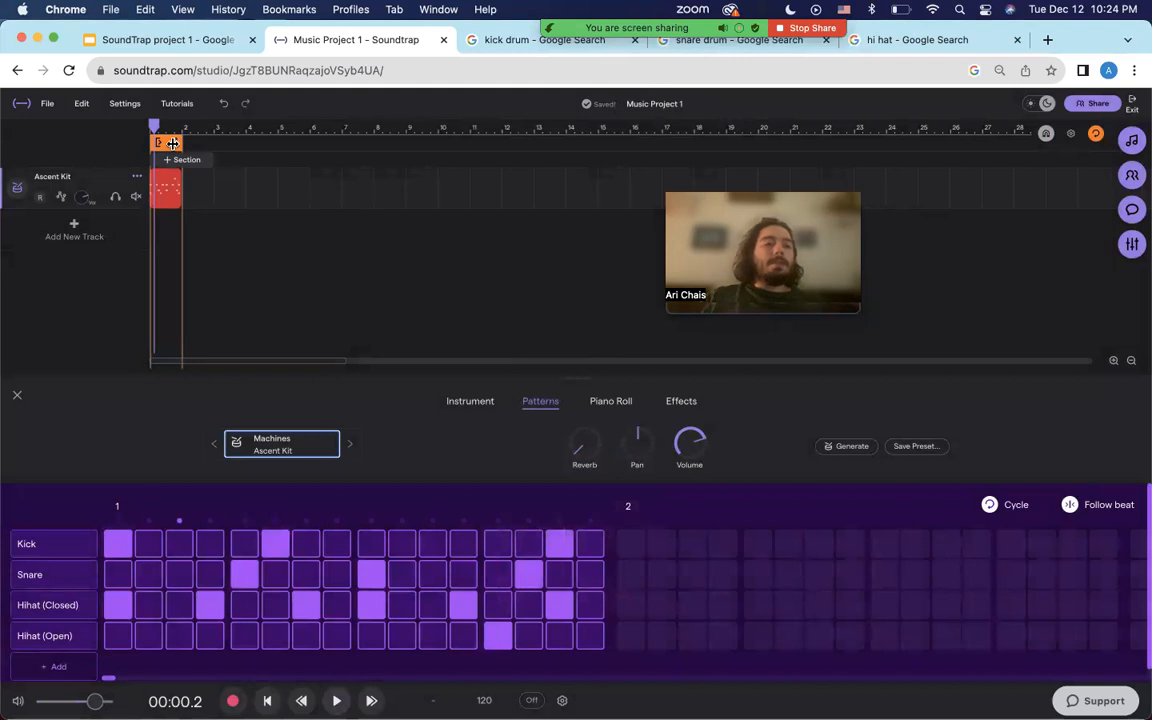
# Stretch the loop to four bars, paste the drum clip at bars 2, 3 and 4, then play.
pyautogui.moveTo(178, 143); pyautogui.dragTo(271, 143)
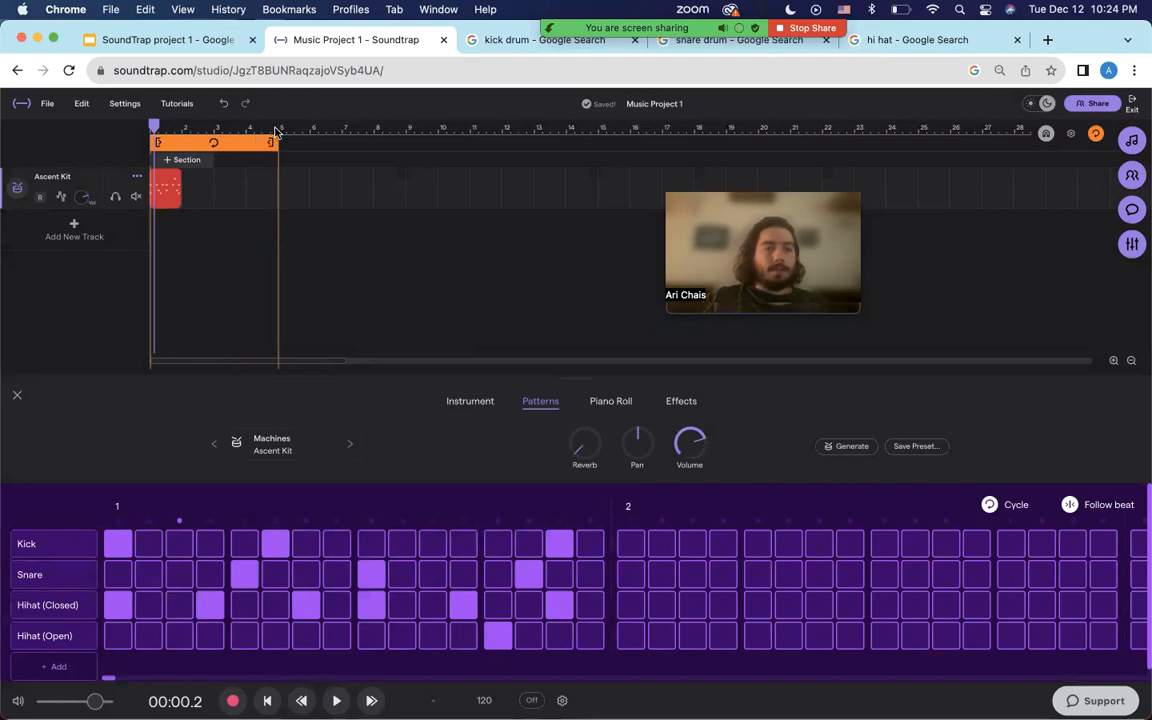
pyautogui.moveTo(169, 183)
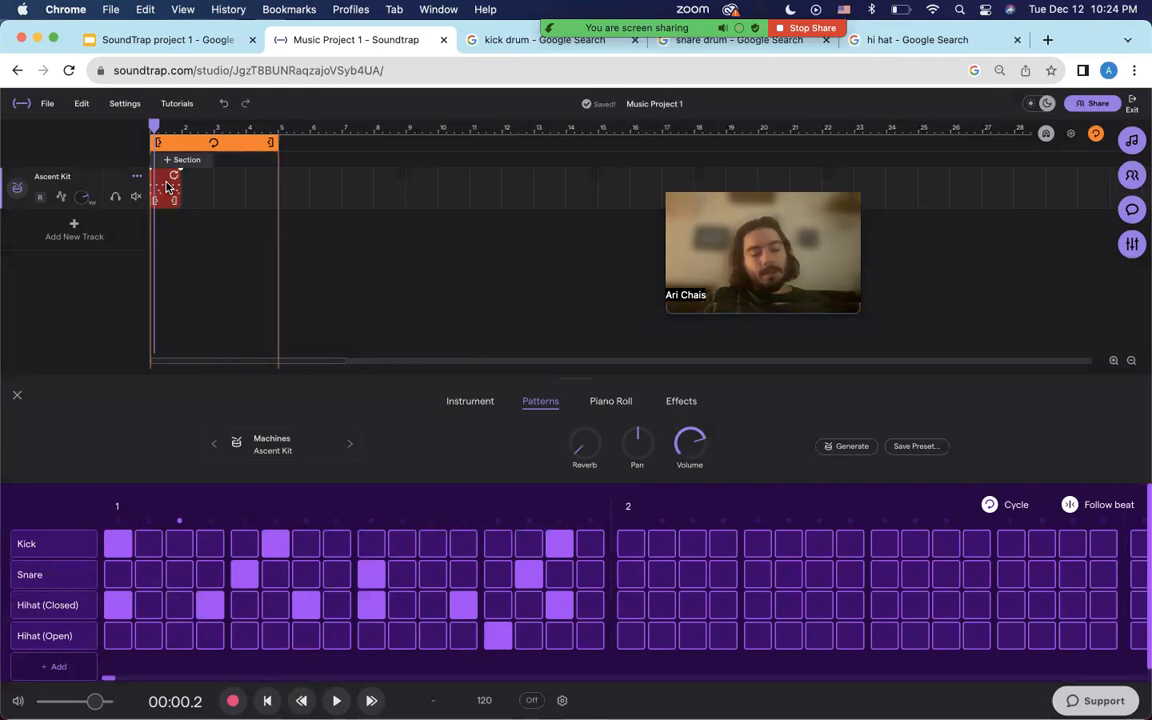
pyautogui.click(183, 128)
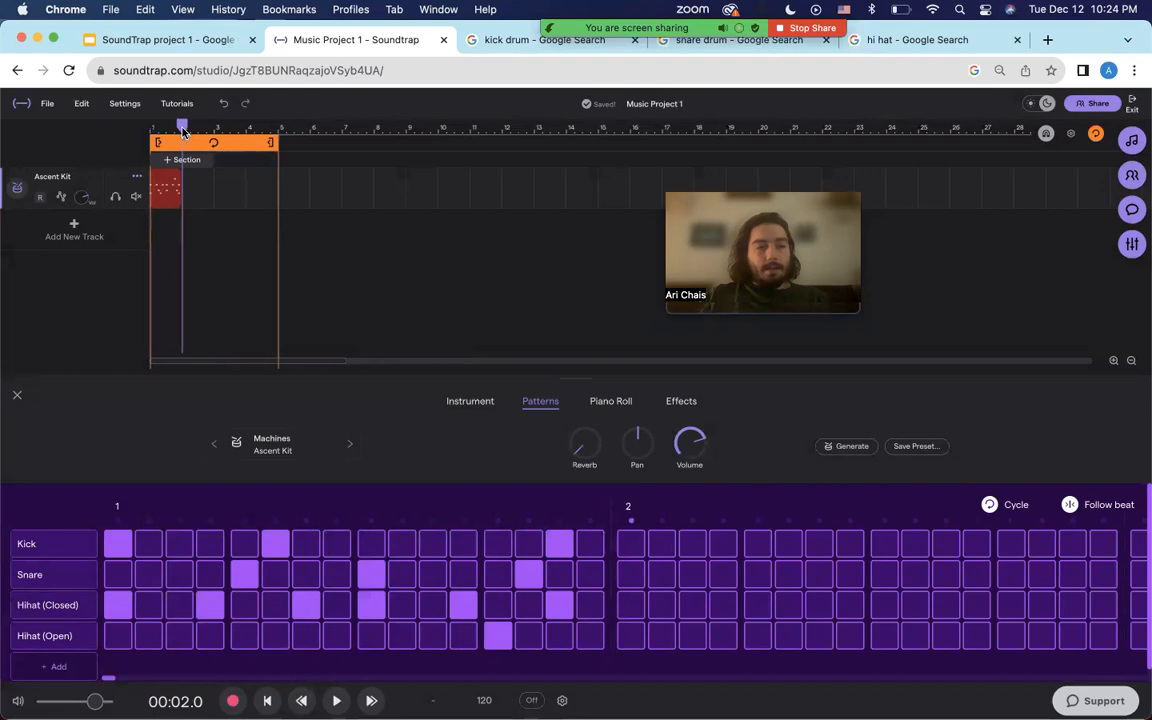
pyautogui.press('super+v')
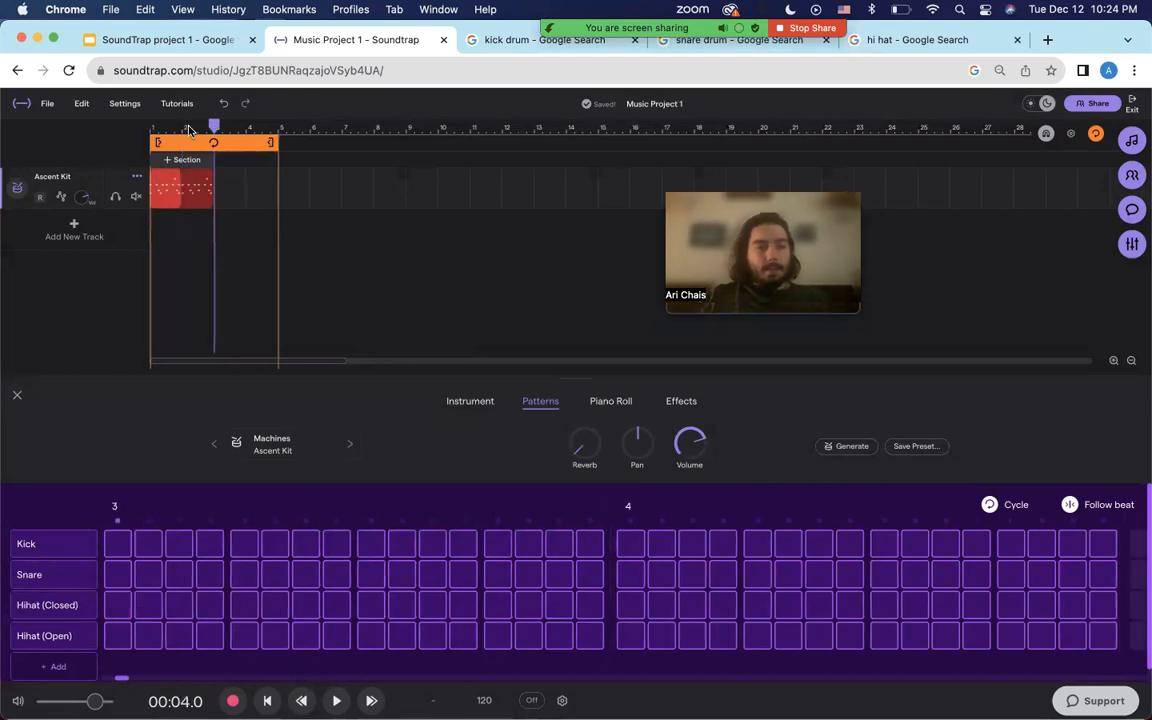
pyautogui.press('super+v')
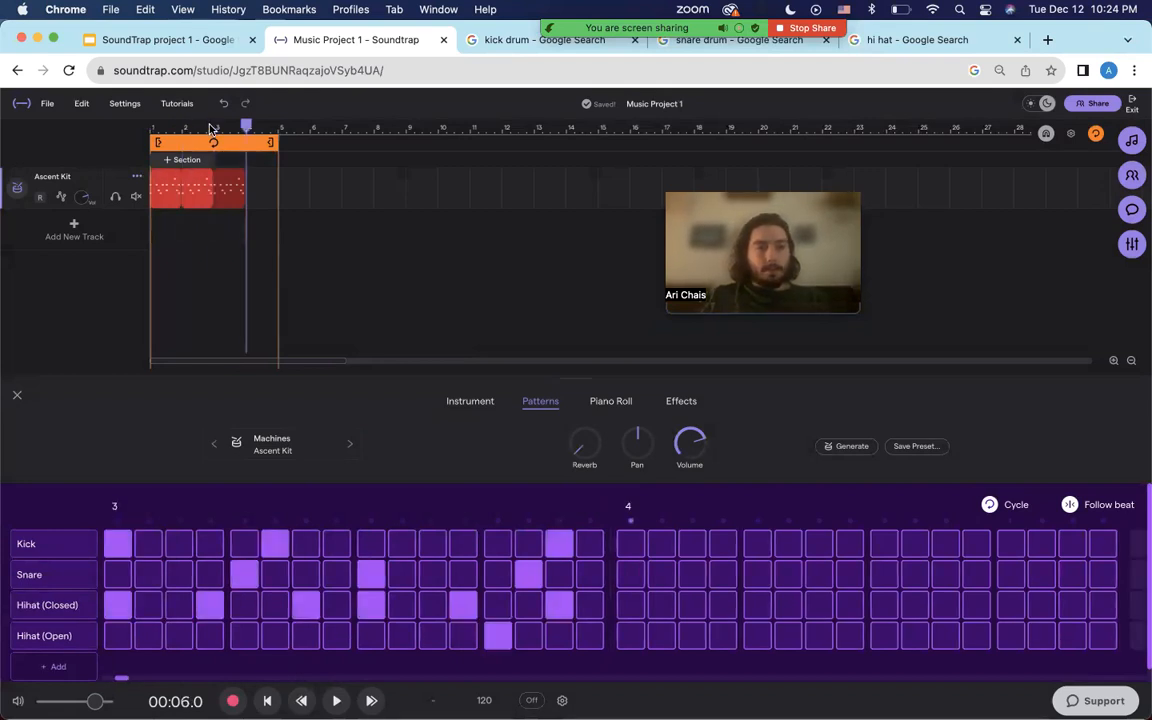
pyautogui.press('super+v')
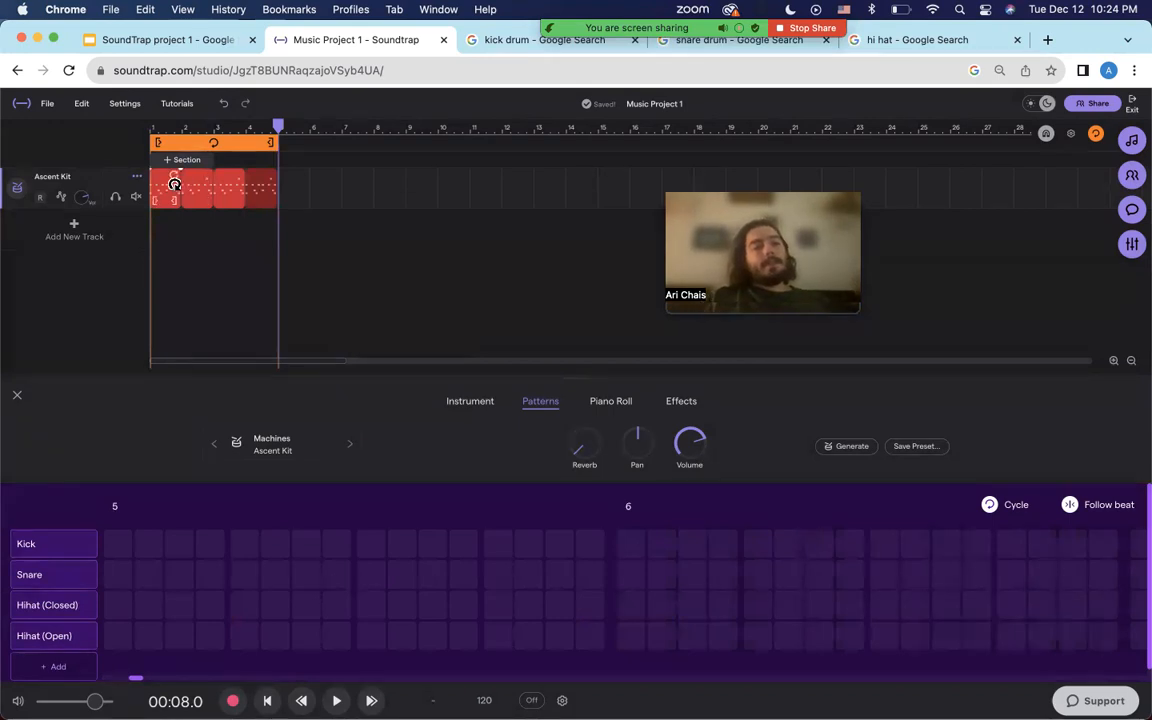
pyautogui.press('space')
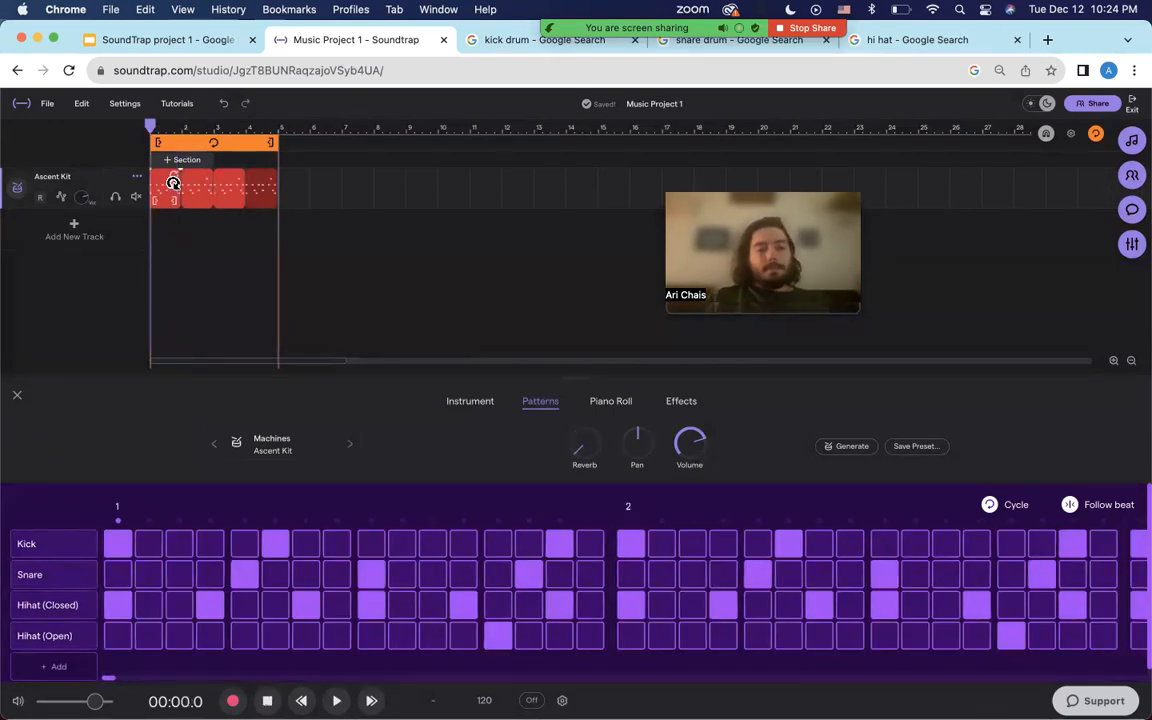
pyautogui.press('space')
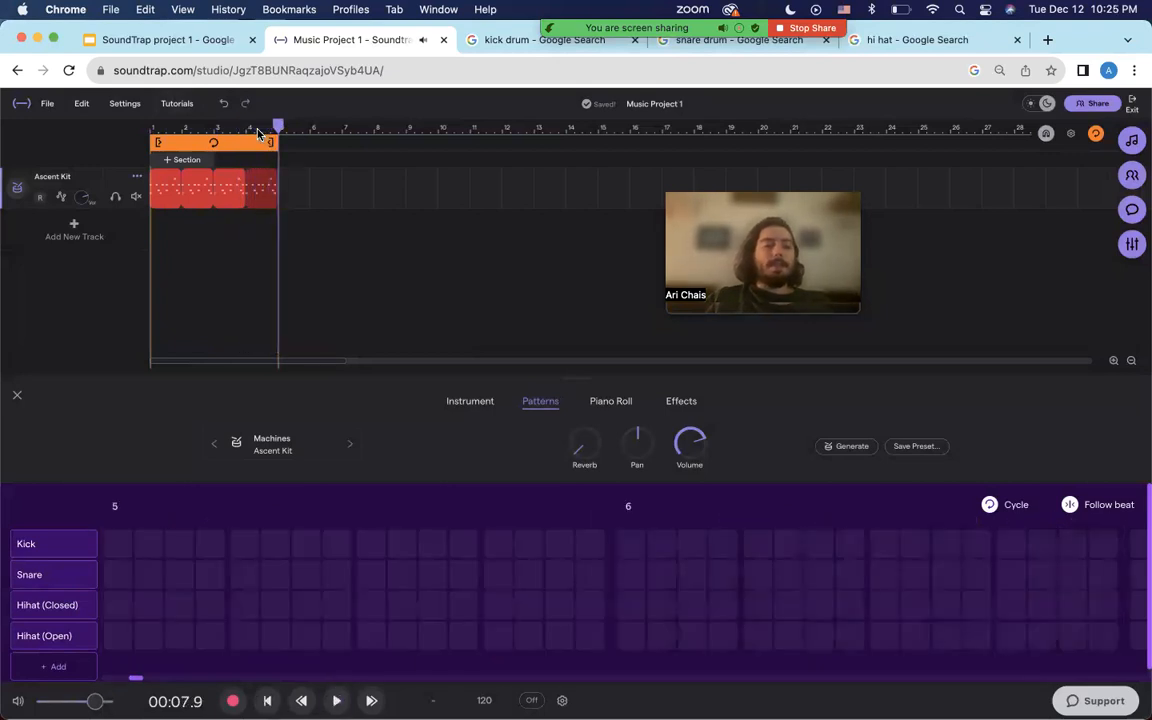
pyautogui.press('Return')
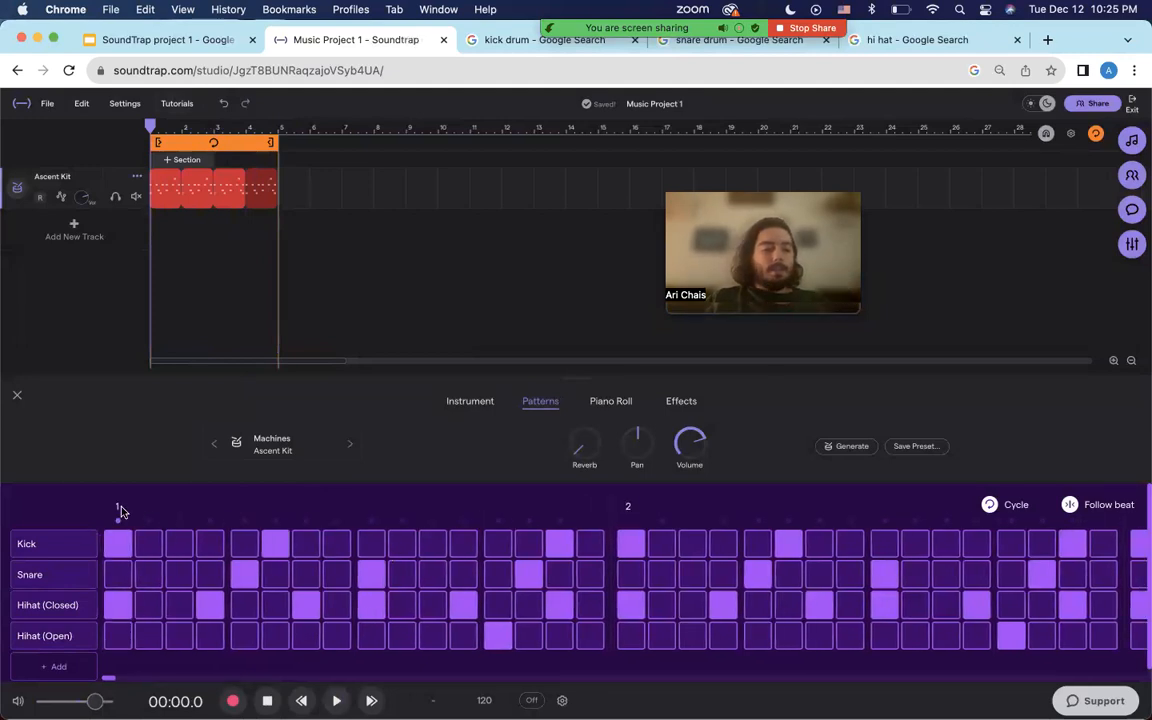
# Add a late snare in bar 2, swap the open hi-hat for a closed one, and add an open hi-hat on step 16.
pyautogui.hscroll(10, 628, 513)
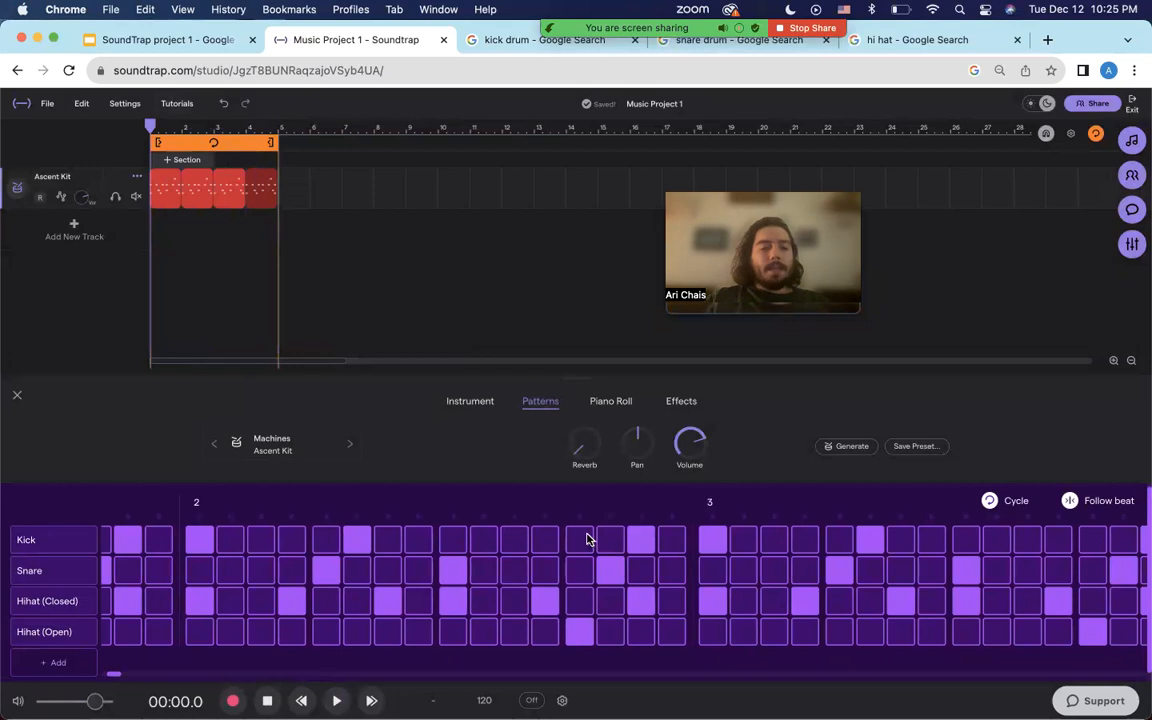
pyautogui.click(455, 573)
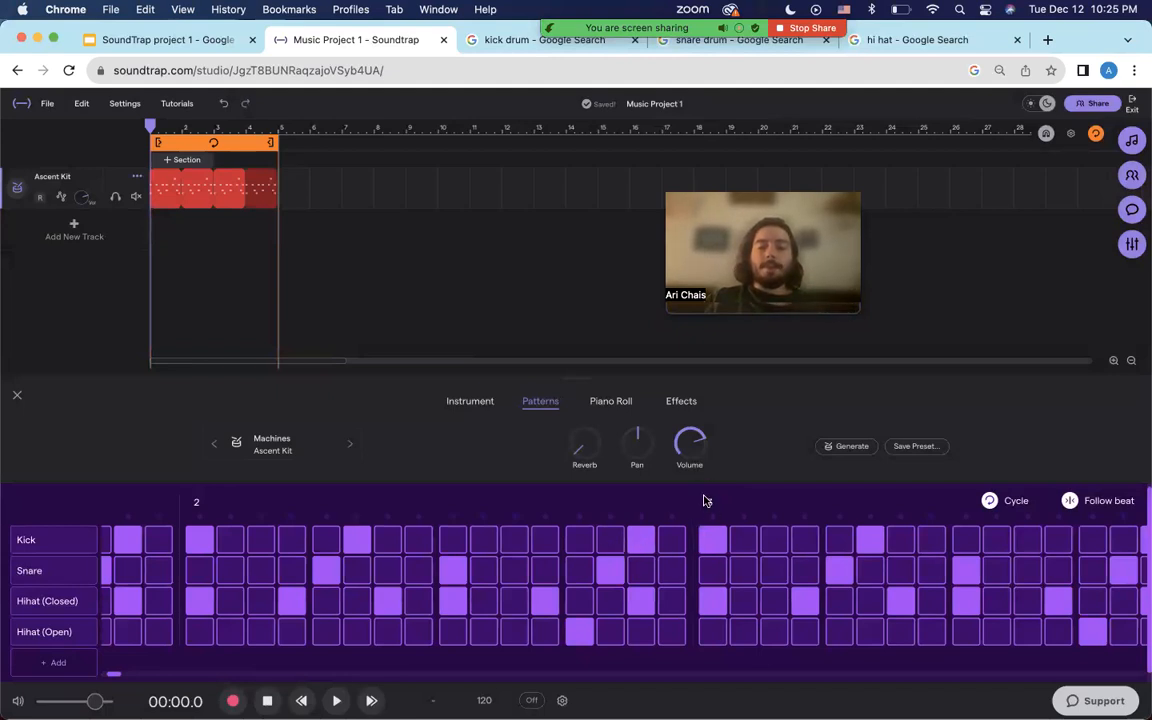
pyautogui.click(579, 630)
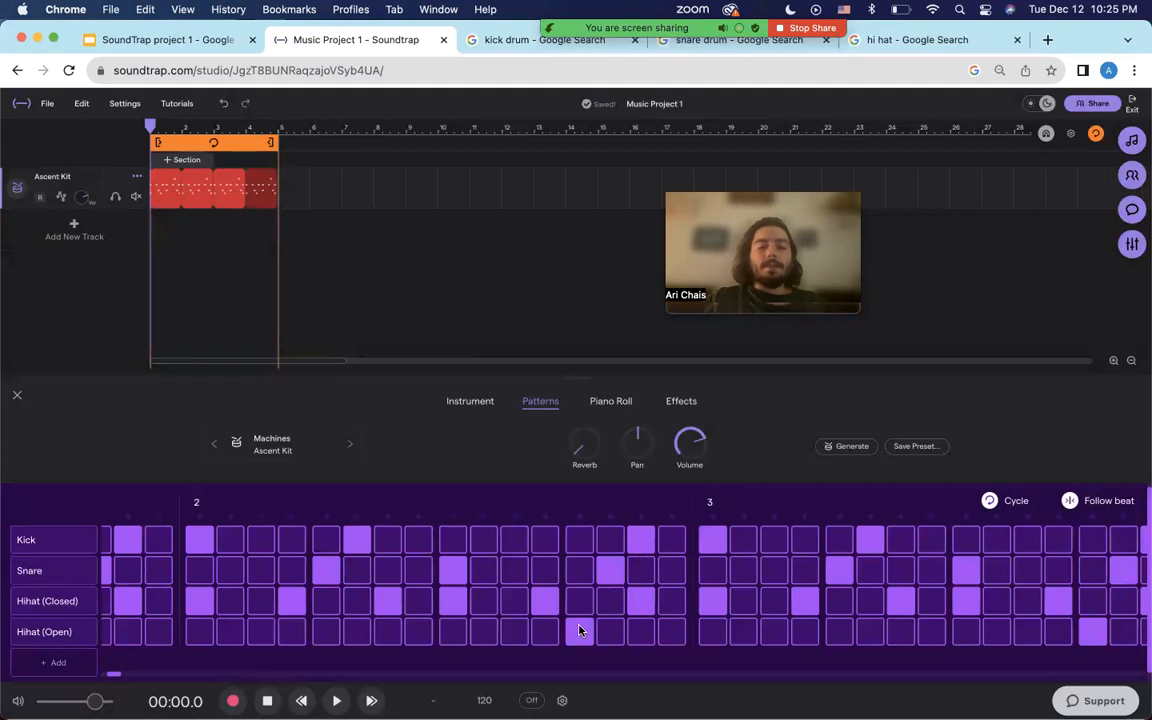
pyautogui.click(579, 605)
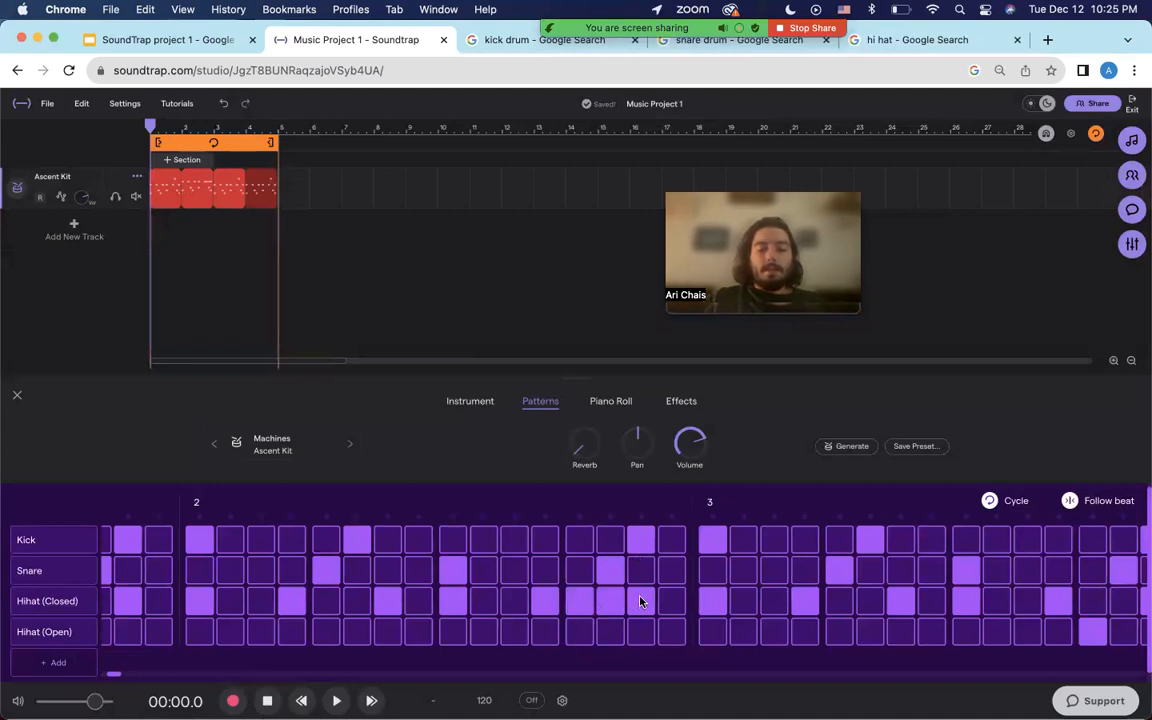
pyautogui.click(673, 629)
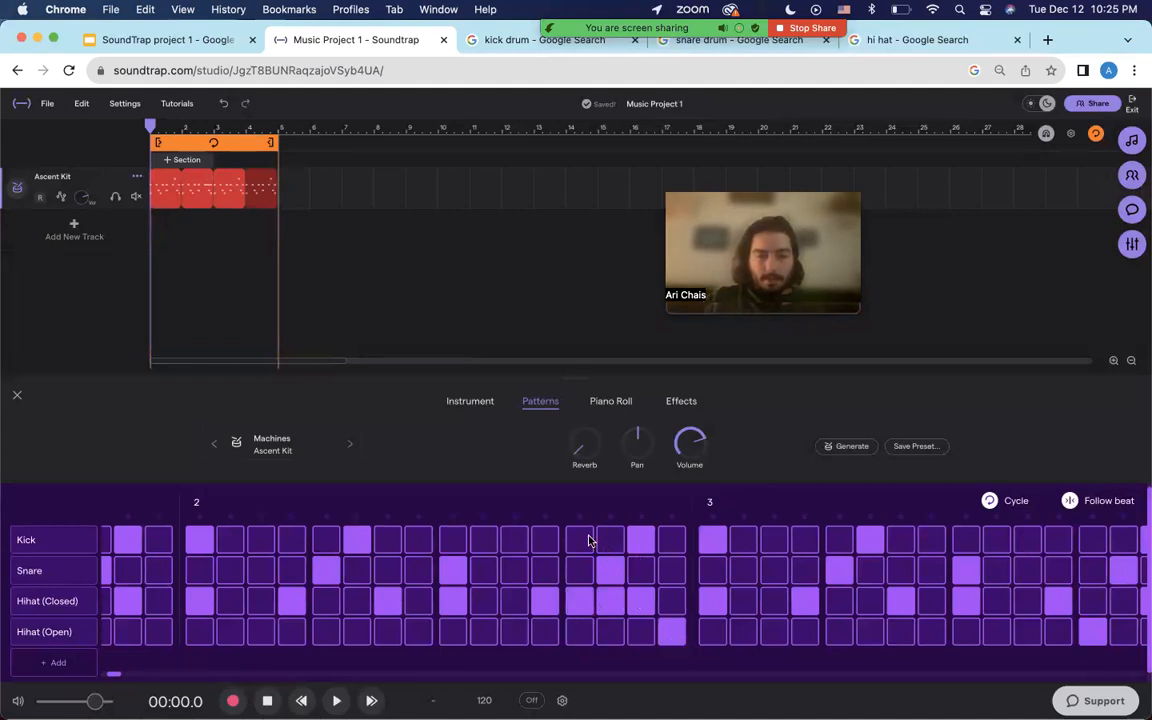
# Add kick hits and a final snare at bar 2's end, then play the fill twice.
pyautogui.click(582, 541)
pyautogui.click(606, 541)
pyautogui.click(640, 541)
pyautogui.click(667, 539)
pyautogui.click(669, 568)
pyautogui.press('space')
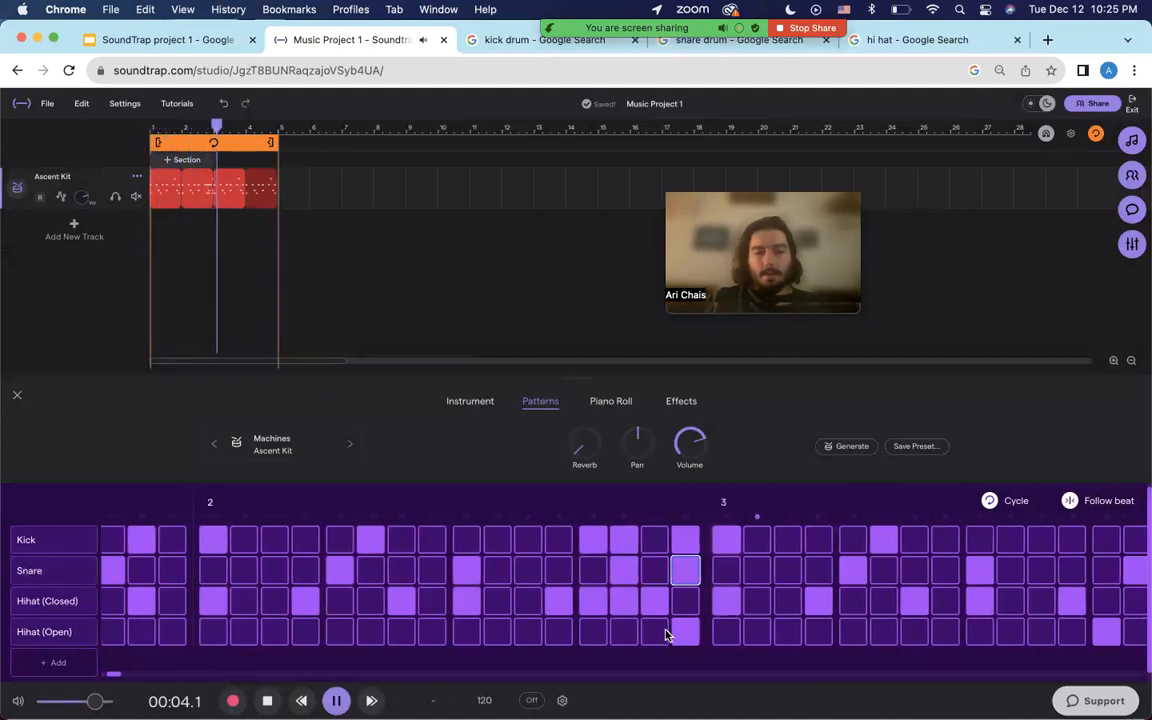
pyautogui.press('space')
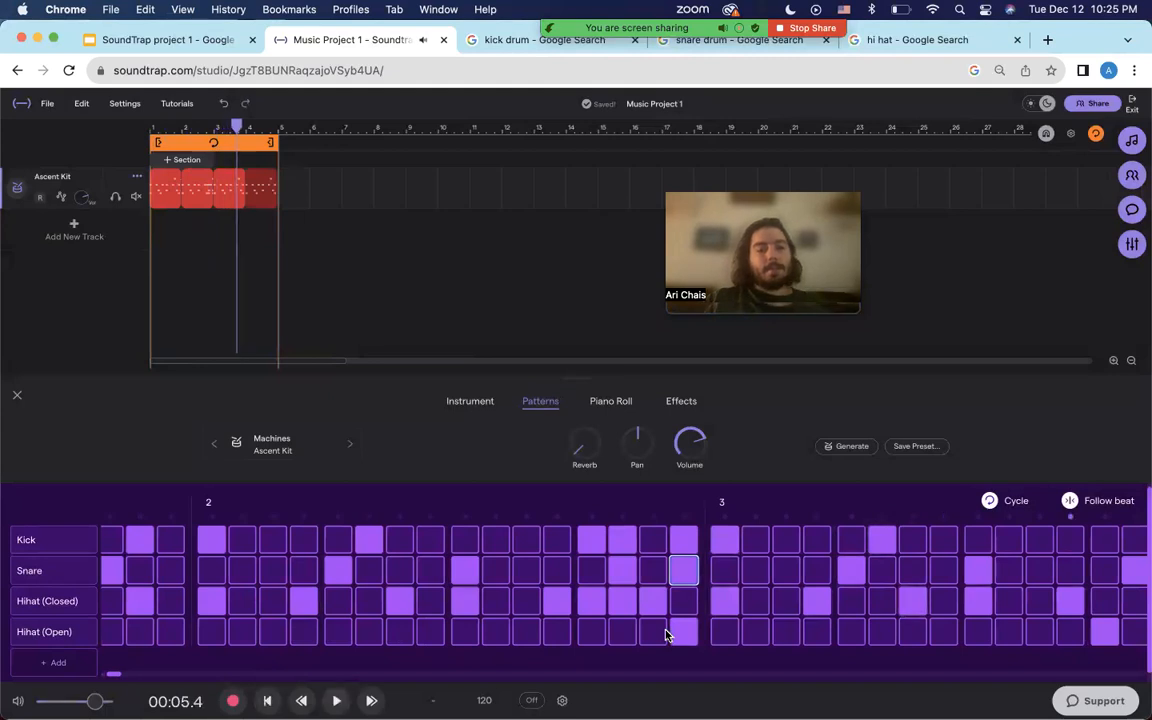
pyautogui.press('Return')
pyautogui.press('space')
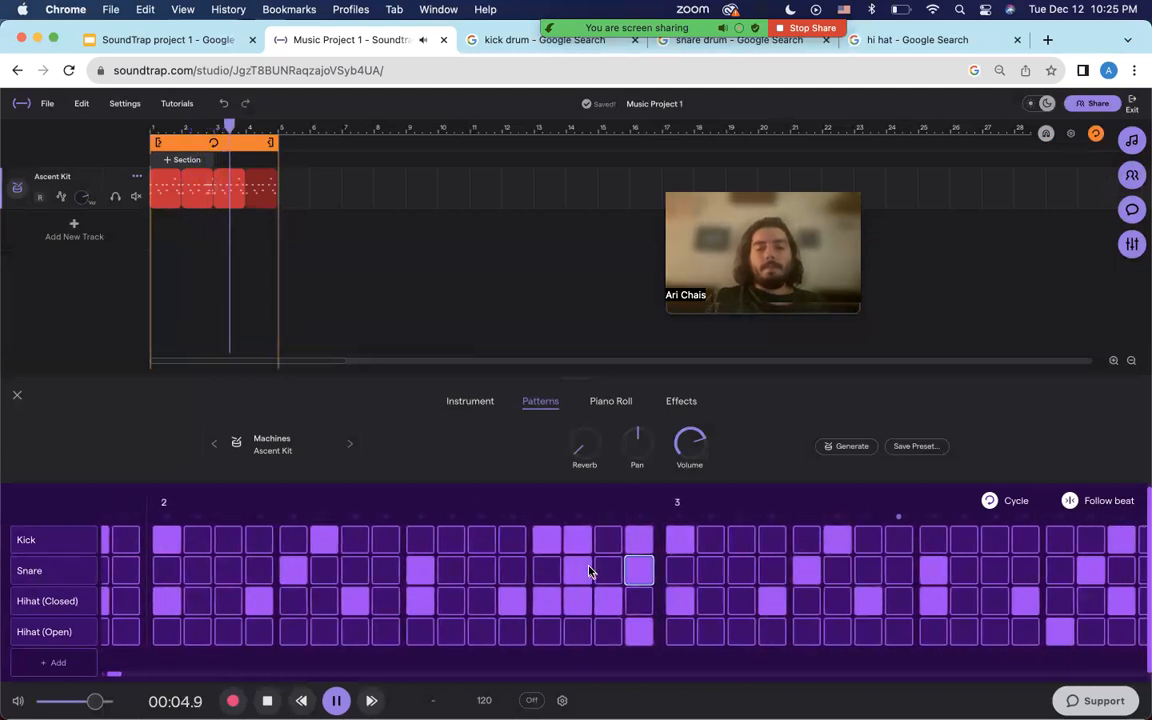
pyautogui.press('space')
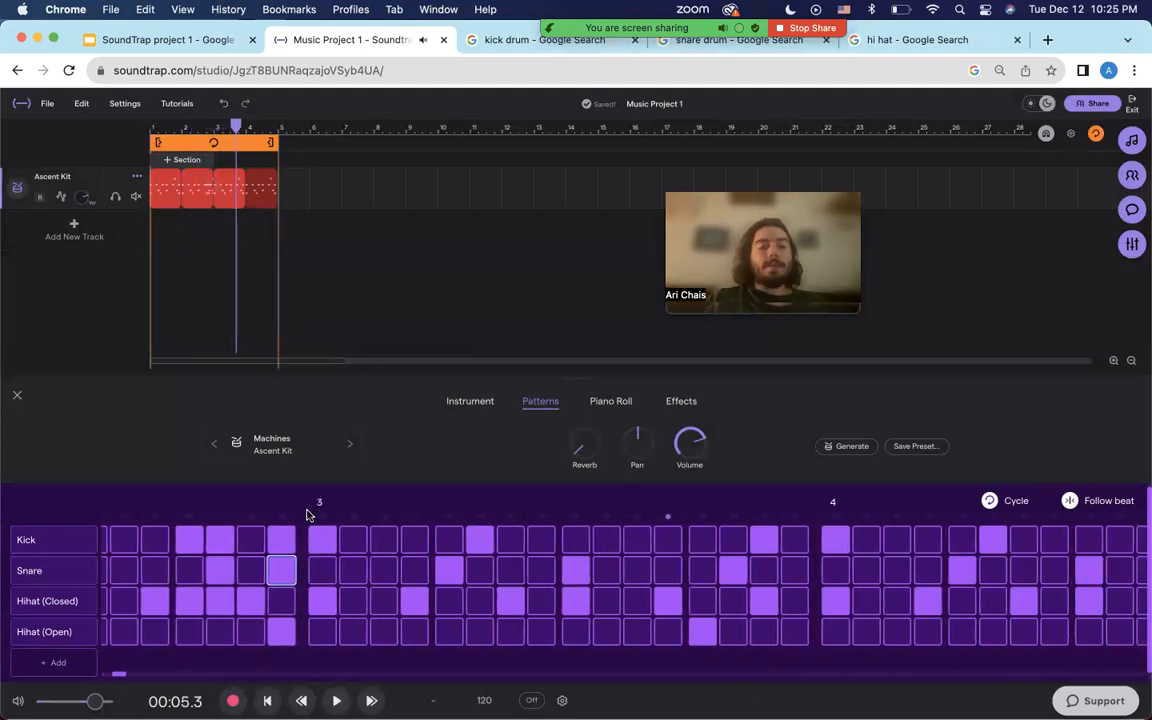
pyautogui.hscroll(4, 840, 528)
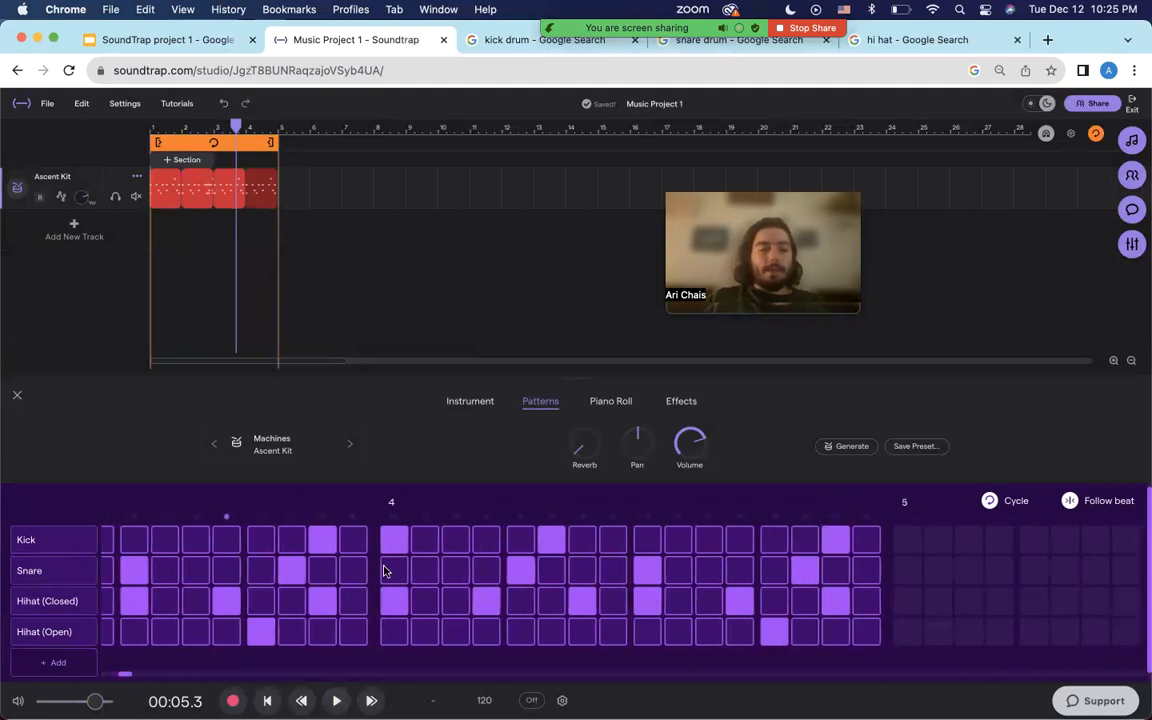
# Clear the existing kick, snare and hi-hat hits from bar 4.
pyautogui.click(400, 546)
pyautogui.click(392, 601)
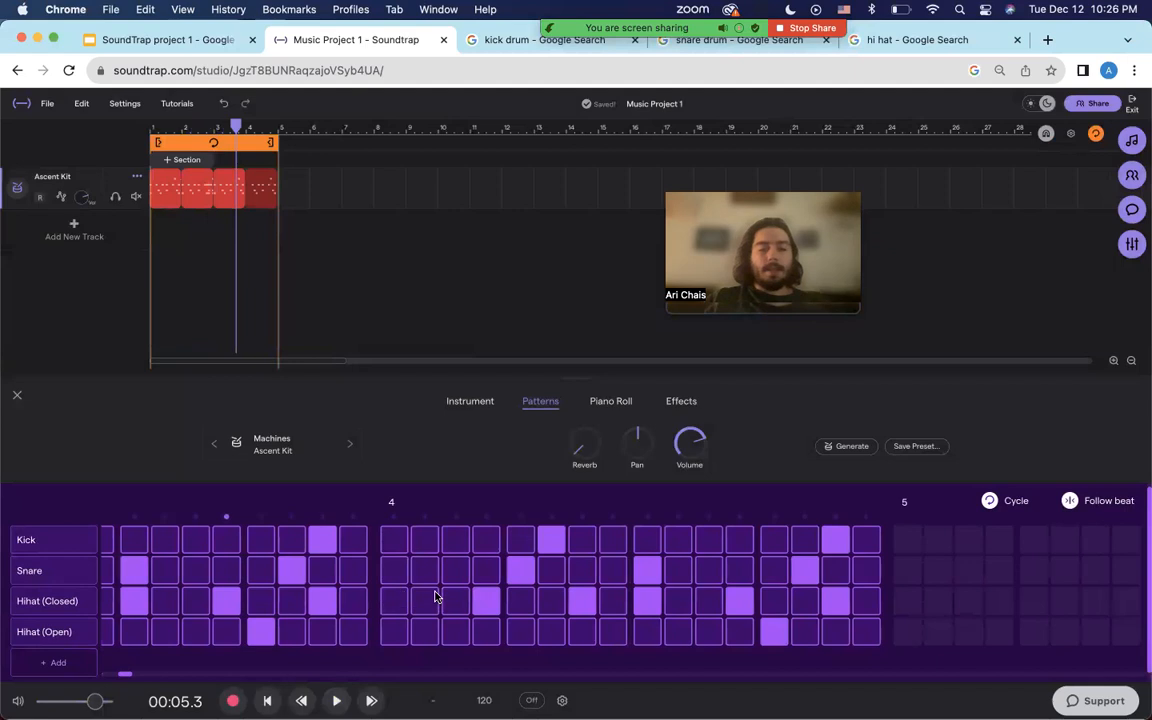
pyautogui.click(495, 597)
pyautogui.click(517, 580)
pyautogui.click(549, 546)
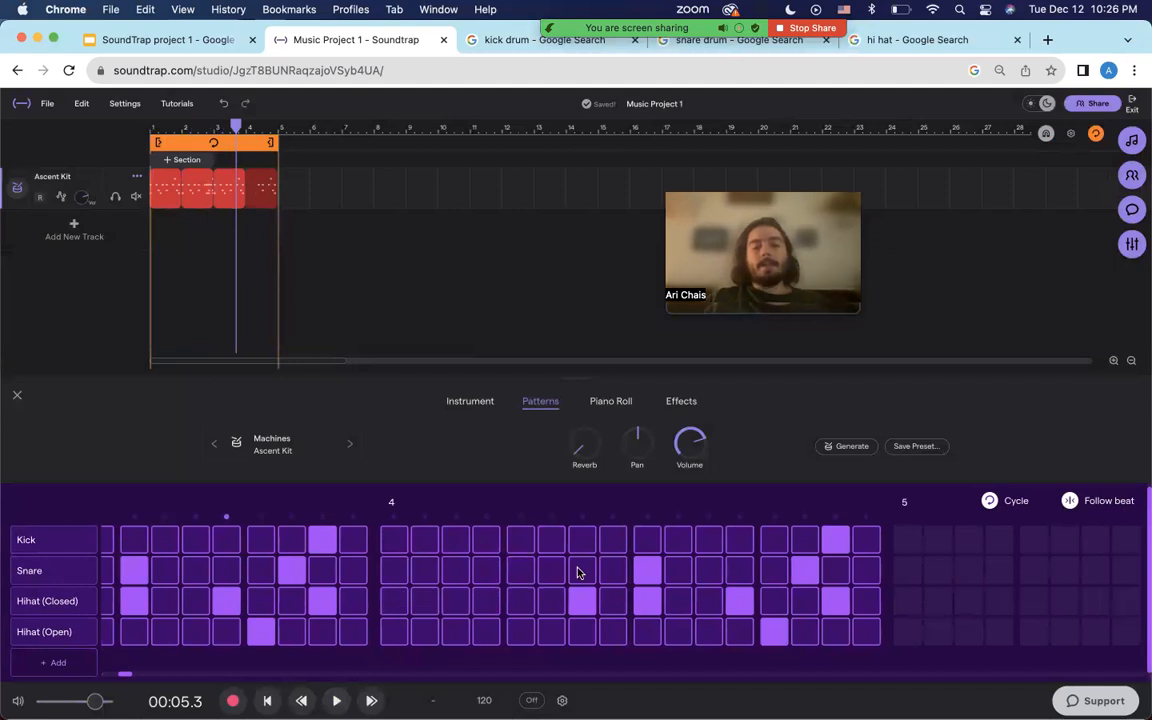
pyautogui.click(592, 606)
pyautogui.click(669, 603)
pyautogui.click(646, 602)
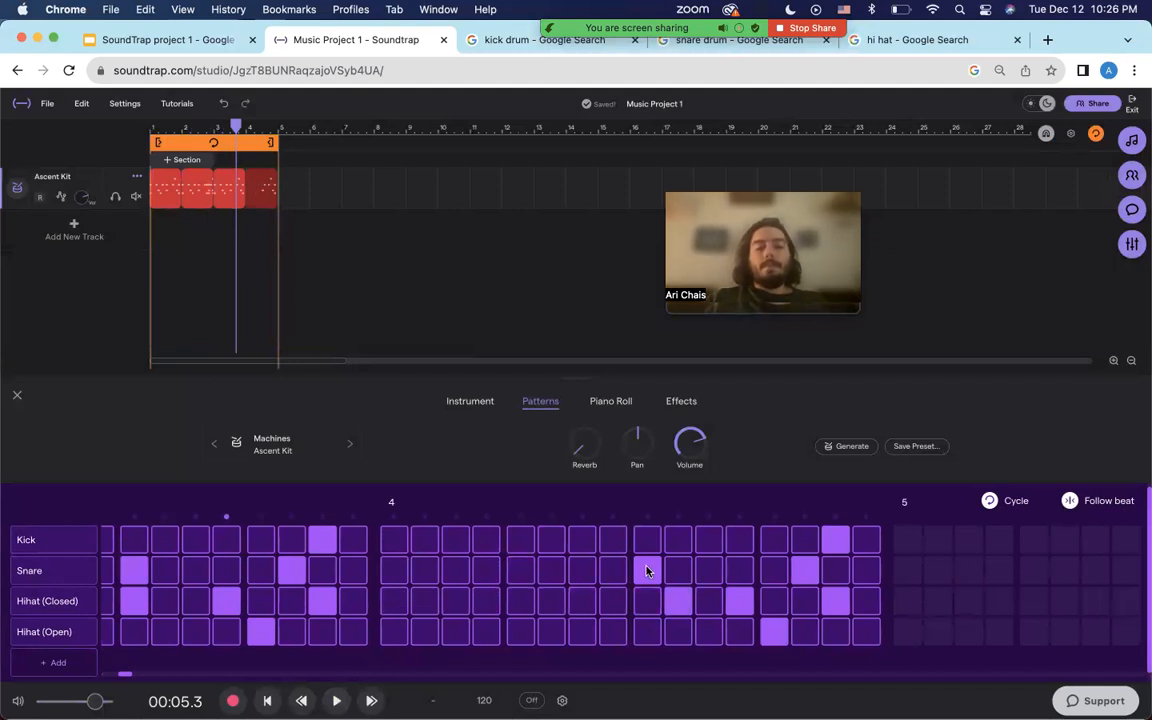
pyautogui.click(648, 572)
pyautogui.click(737, 605)
pyautogui.click(773, 626)
pyautogui.click(831, 605)
pyautogui.click(837, 538)
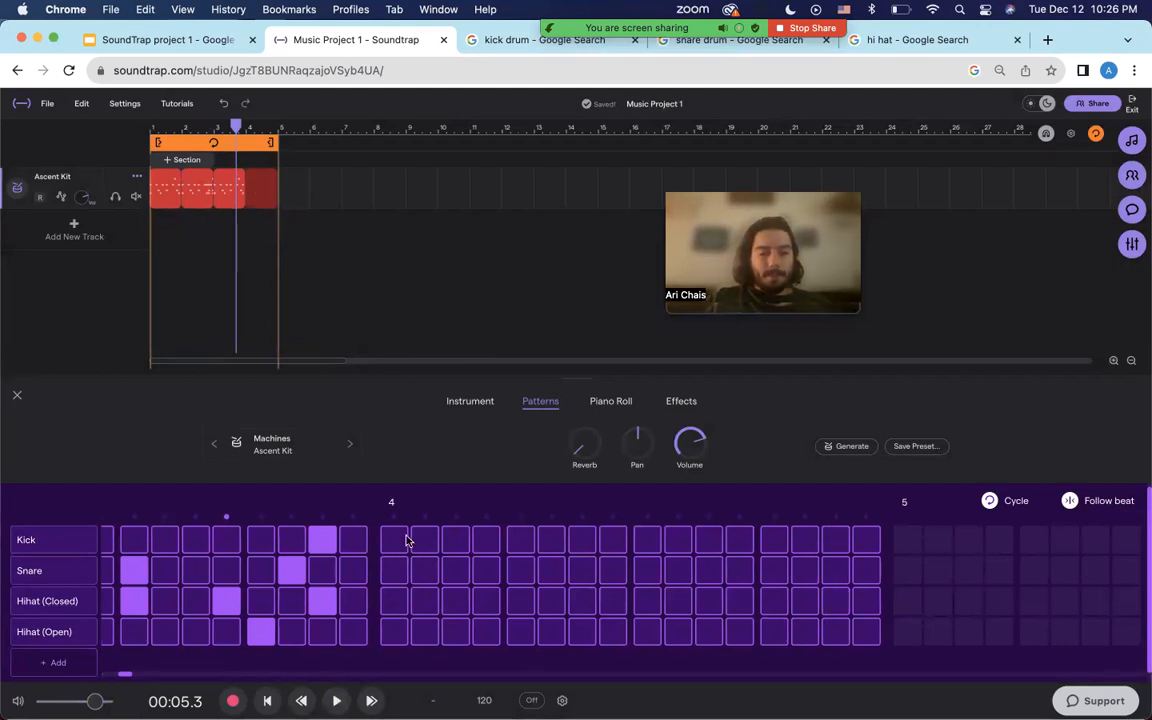
# Add a run of three kicks and three snares in bar 4.
pyautogui.click(418, 540)
pyautogui.click(459, 540)
pyautogui.click(487, 540)
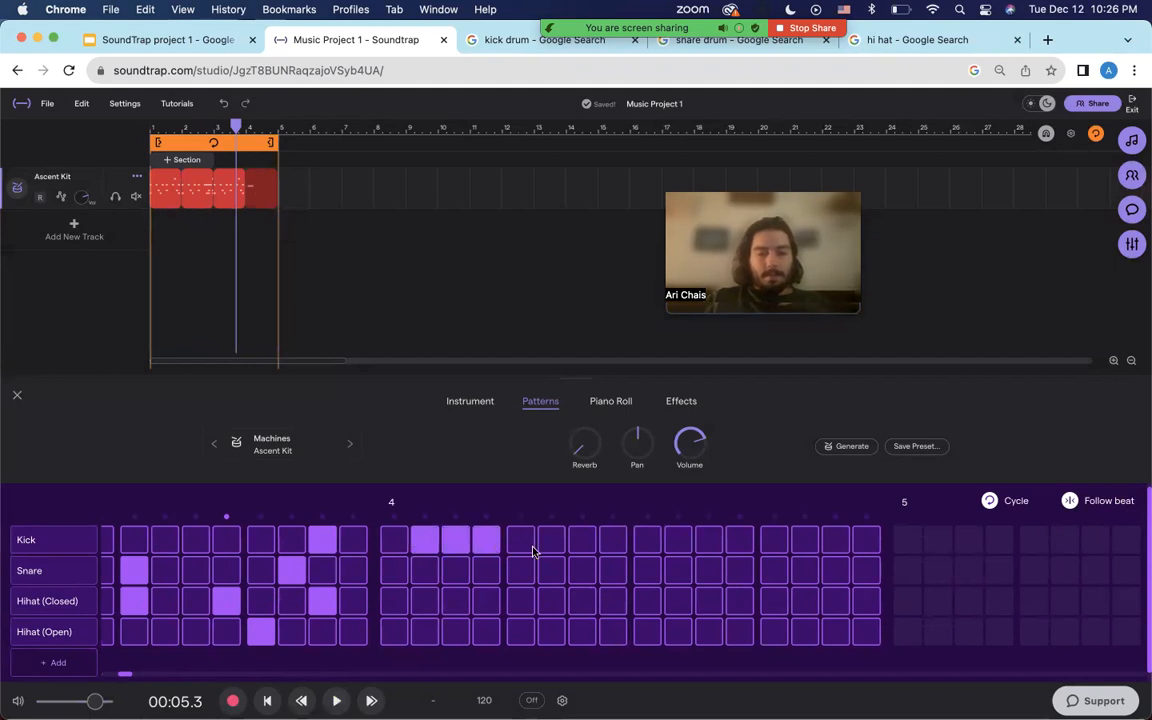
pyautogui.click(551, 570)
pyautogui.click(582, 570)
pyautogui.click(612, 570)
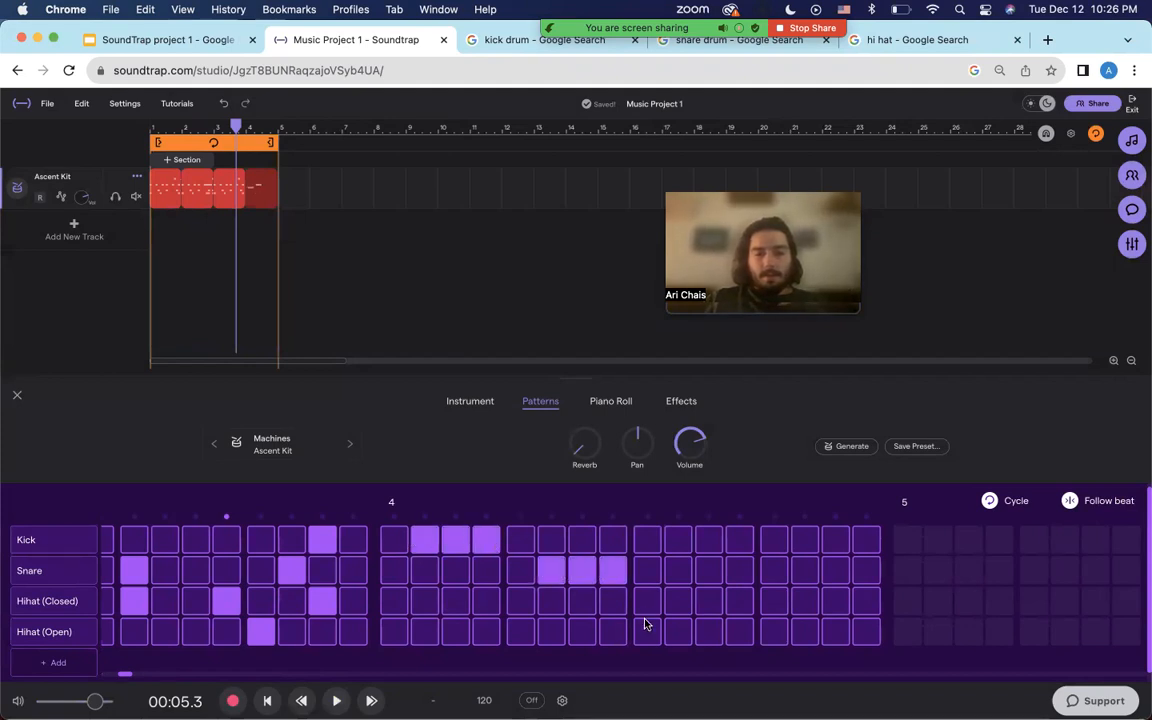
# Add Crash, Ride, High Tom and Mid Tom rows to the drum kit.
pyautogui.click(62, 662)
pyautogui.click(70, 663)
pyautogui.click(70, 663)
pyautogui.click(70, 663)
# Place a High Tom, a Ride, three closed hi-hats and open hi-hats in bar 4.
pyautogui.click(551, 623)
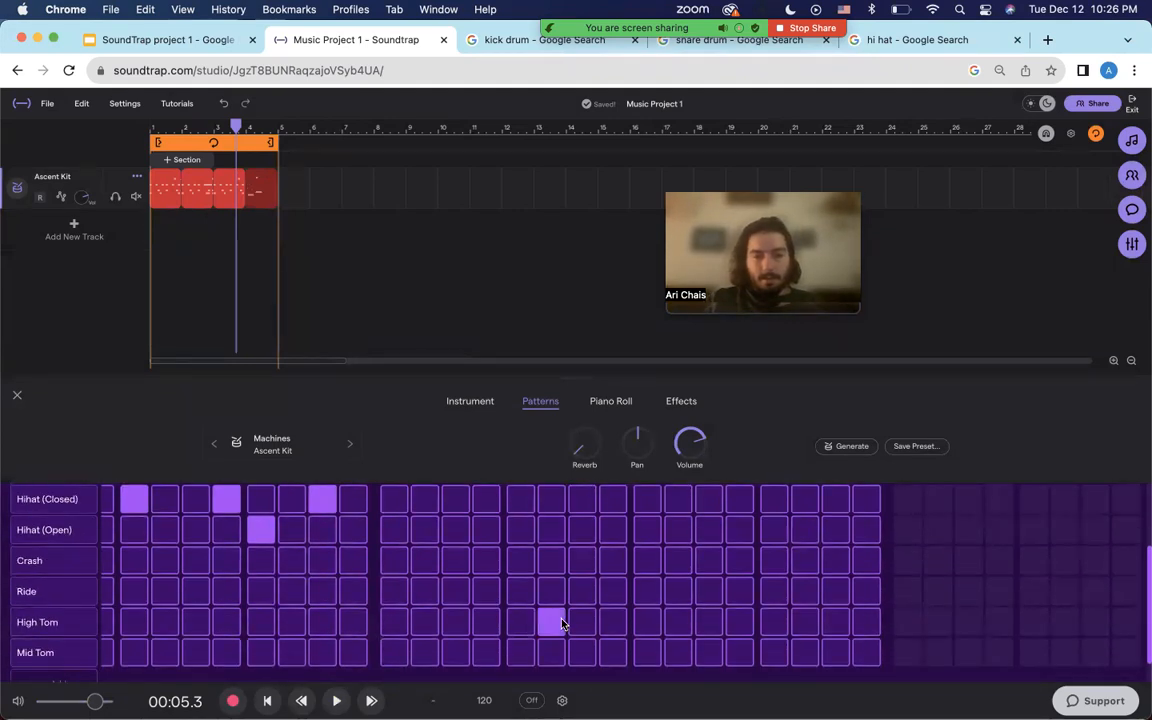
pyautogui.click(613, 591)
pyautogui.click(679, 528)
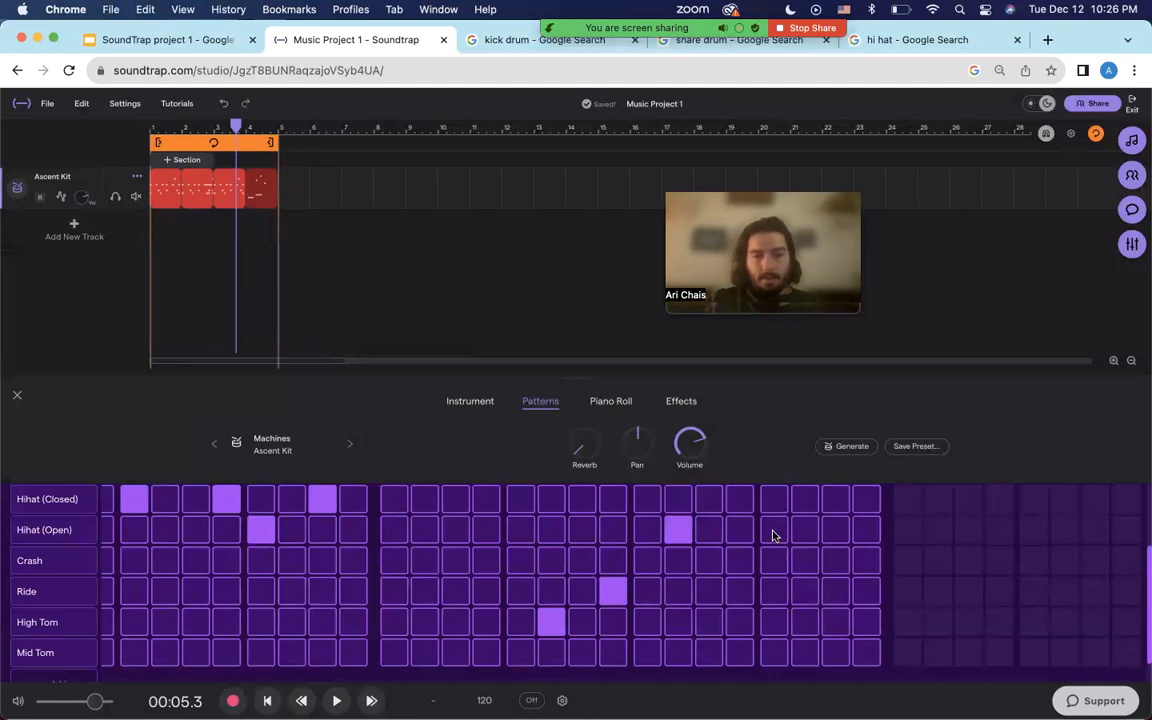
pyautogui.click(774, 499)
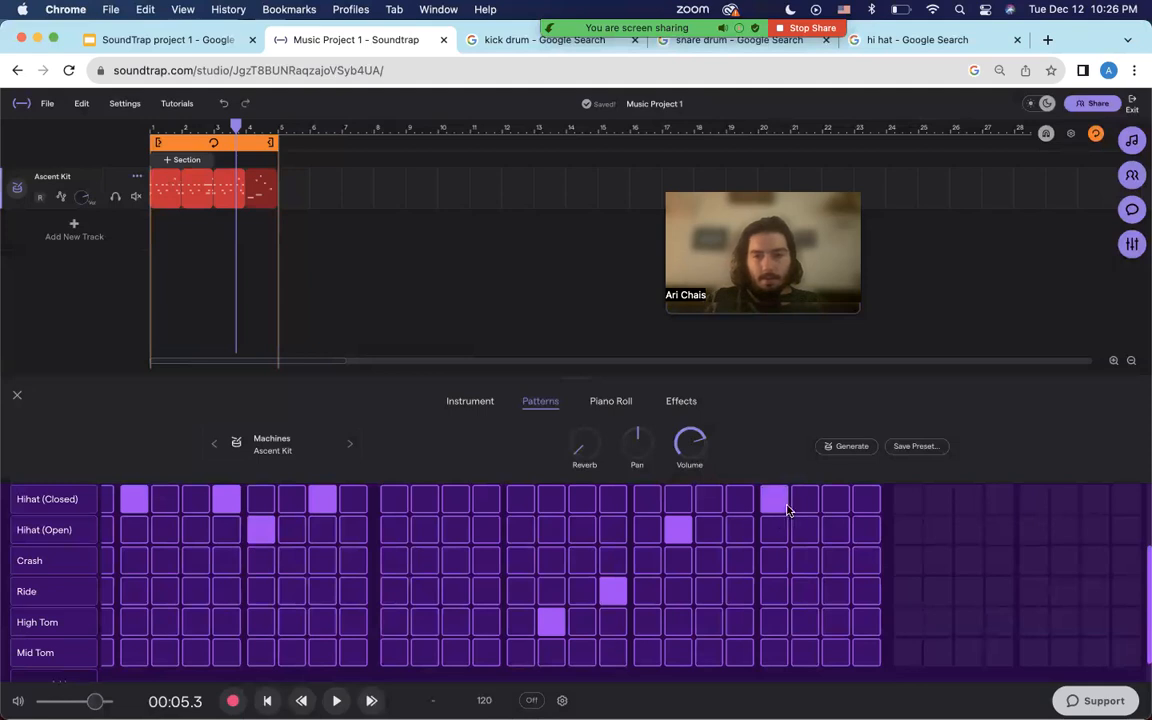
pyautogui.click(805, 499)
pyautogui.click(835, 500)
pyautogui.click(866, 531)
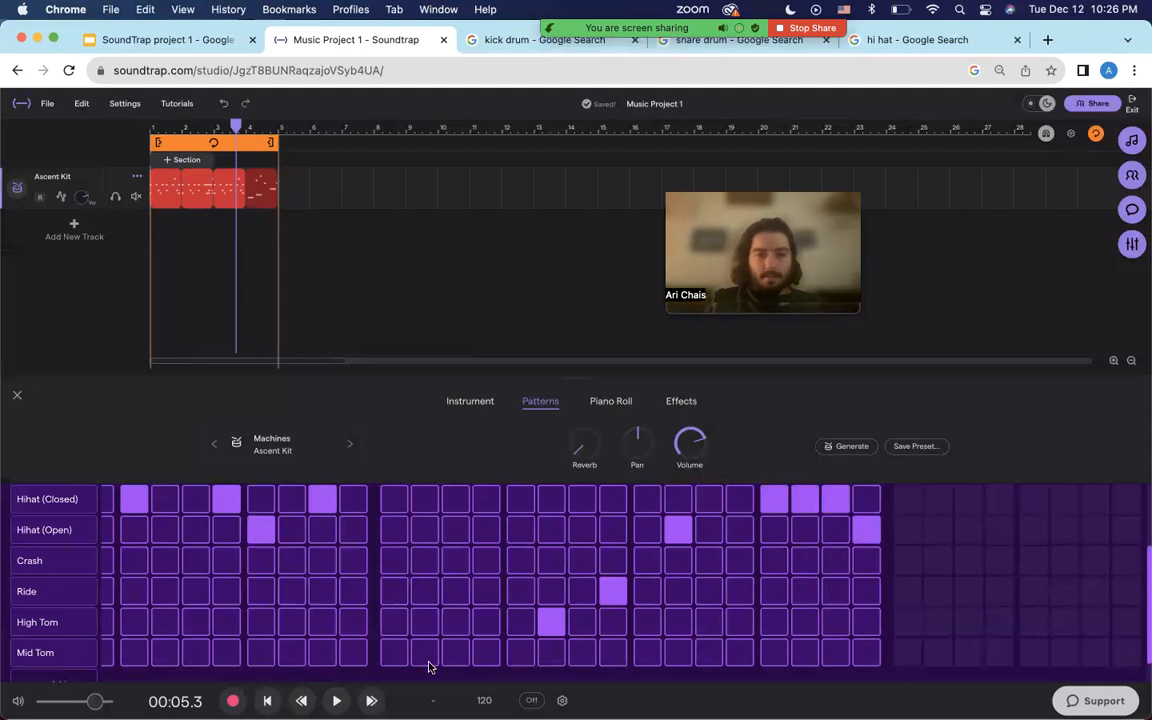
# Add three Mid Tom hits at bar 4's start and play the new fill.
pyautogui.click(396, 654)
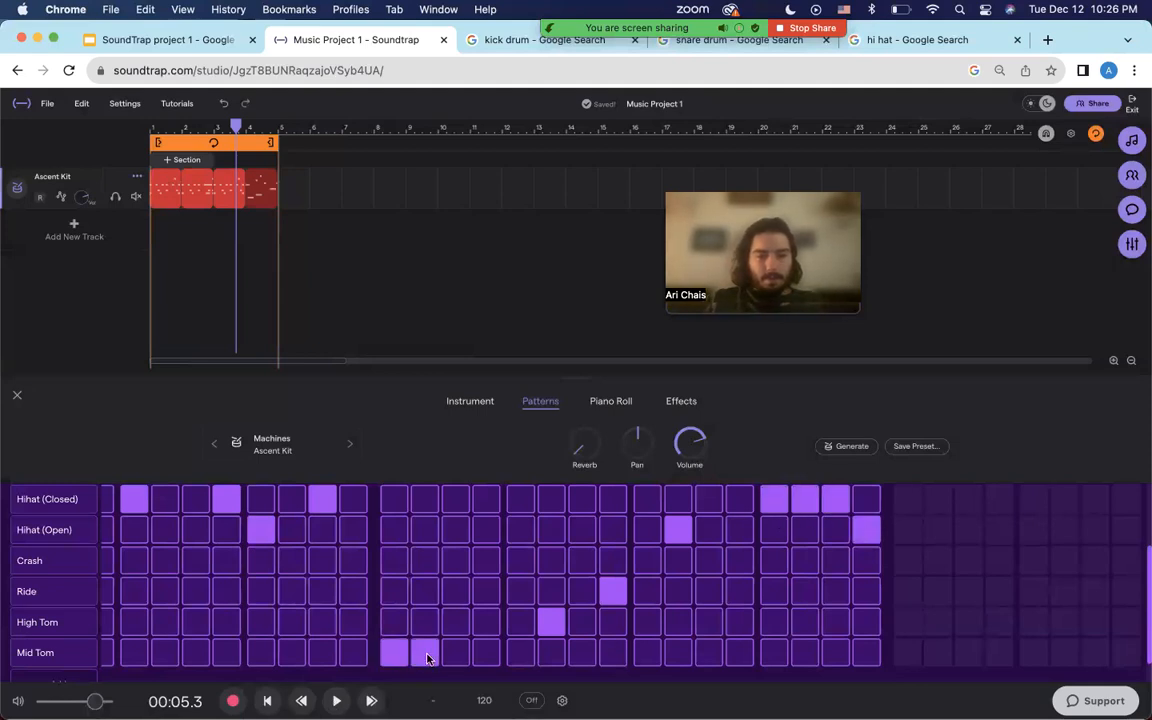
pyautogui.click(424, 655)
pyautogui.click(455, 656)
pyautogui.press('space')
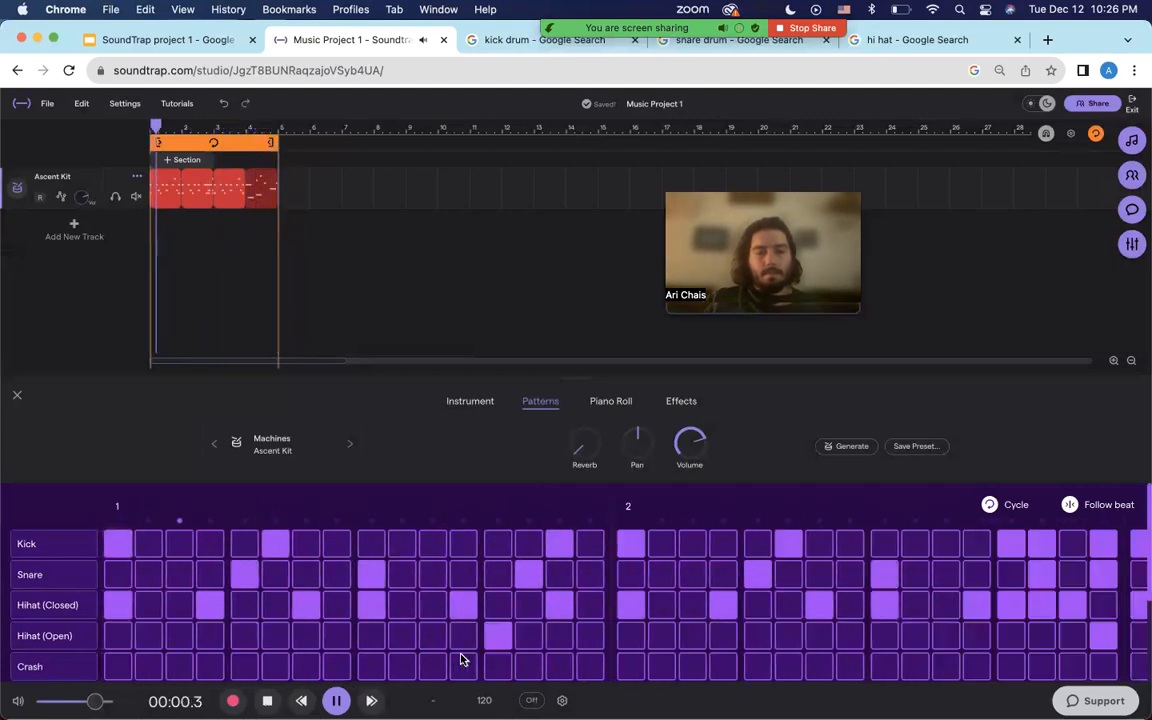
# Stop playback and add five Ride hits spread across bar 4.
pyautogui.press('space')
pyautogui.hscroll(9, 716, 640)
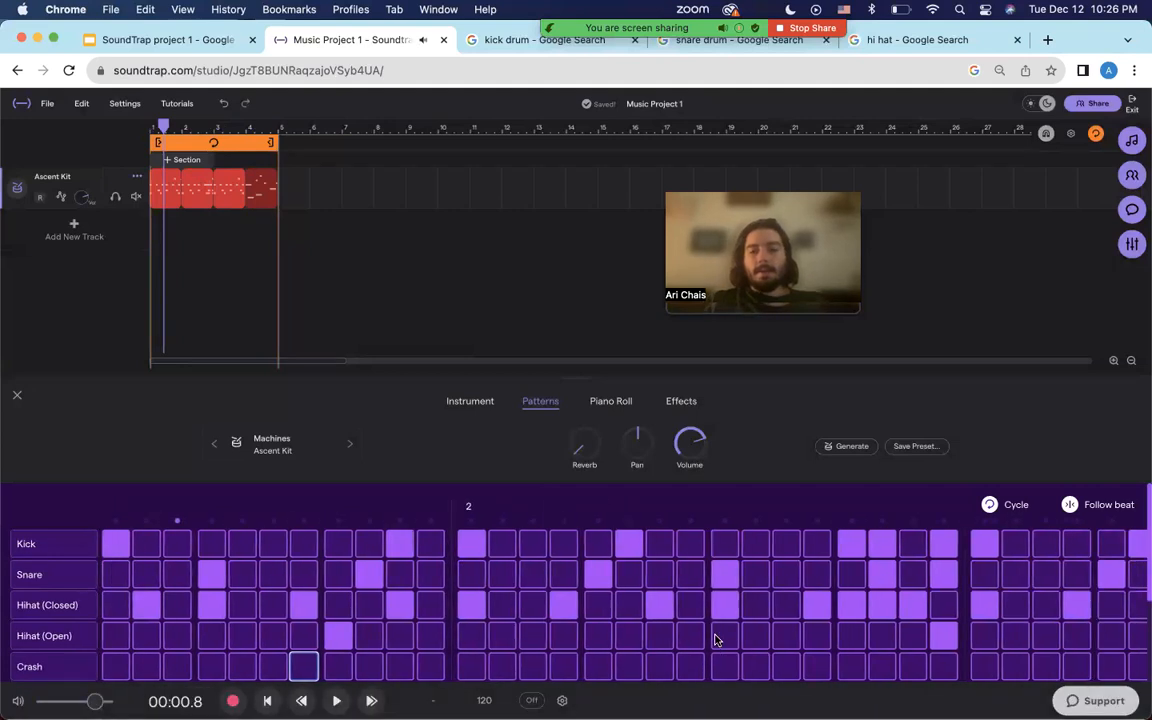
pyautogui.hscroll(6, 716, 640)
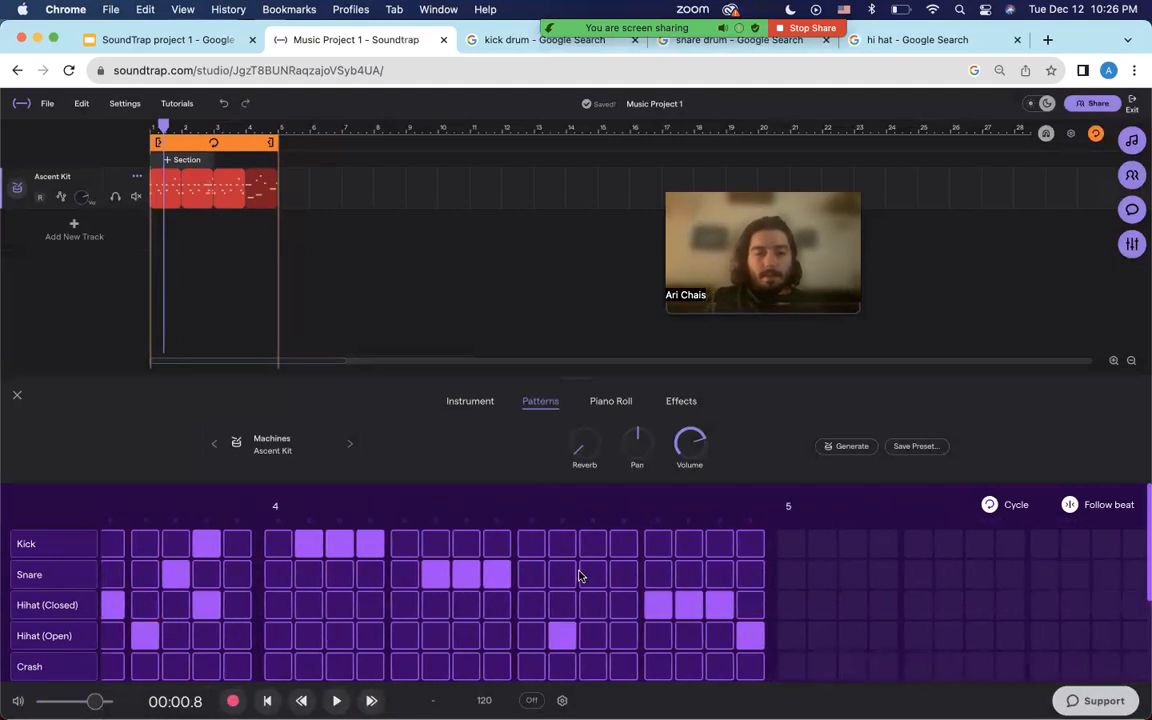
pyautogui.scroll(-3, 580, 576)
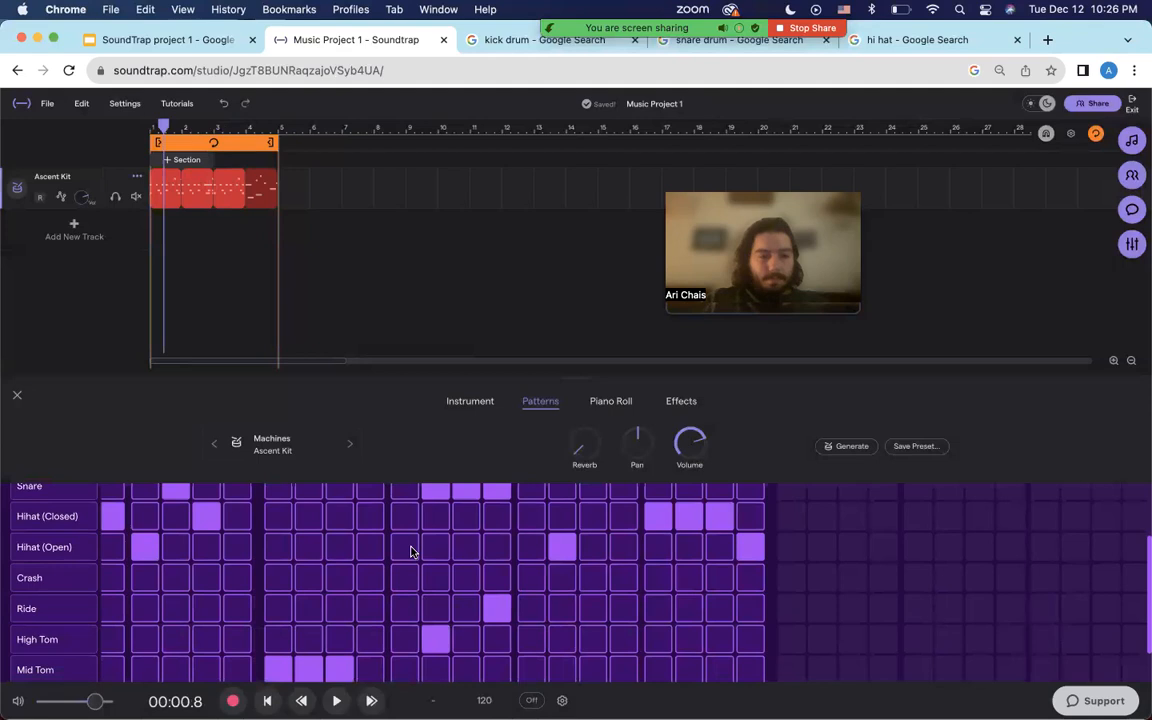
pyautogui.scroll(2, 409, 550)
pyautogui.scroll(-3, 406, 552)
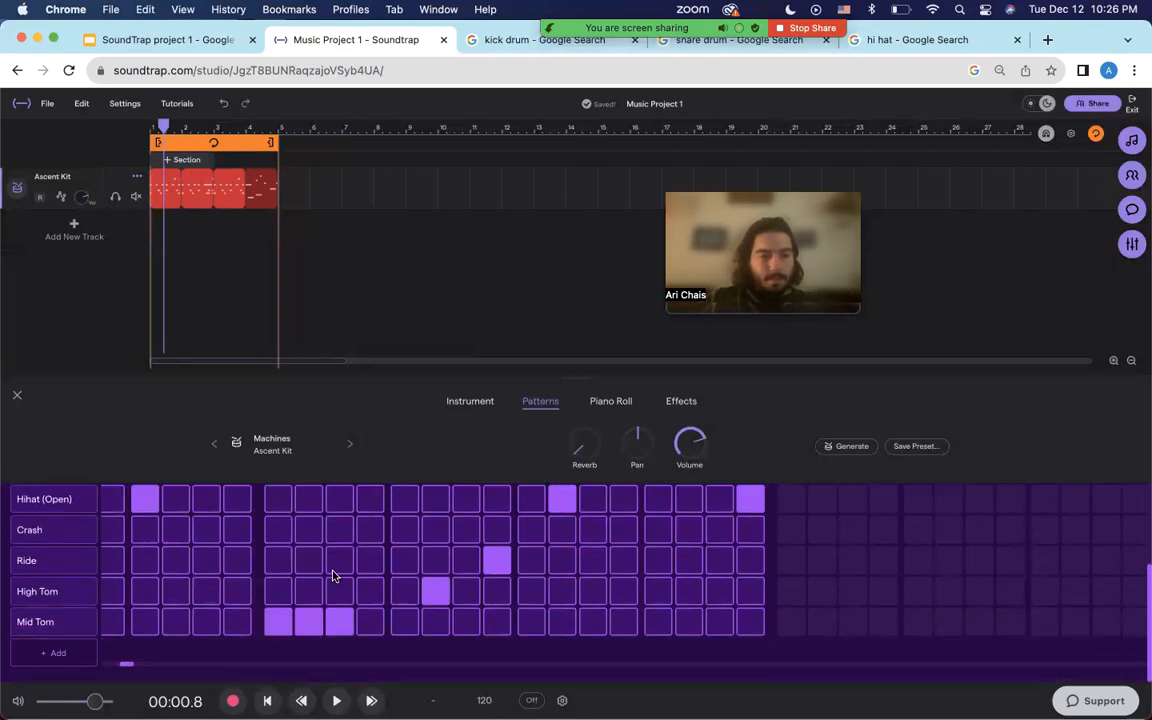
pyautogui.click(285, 567)
pyautogui.click(337, 565)
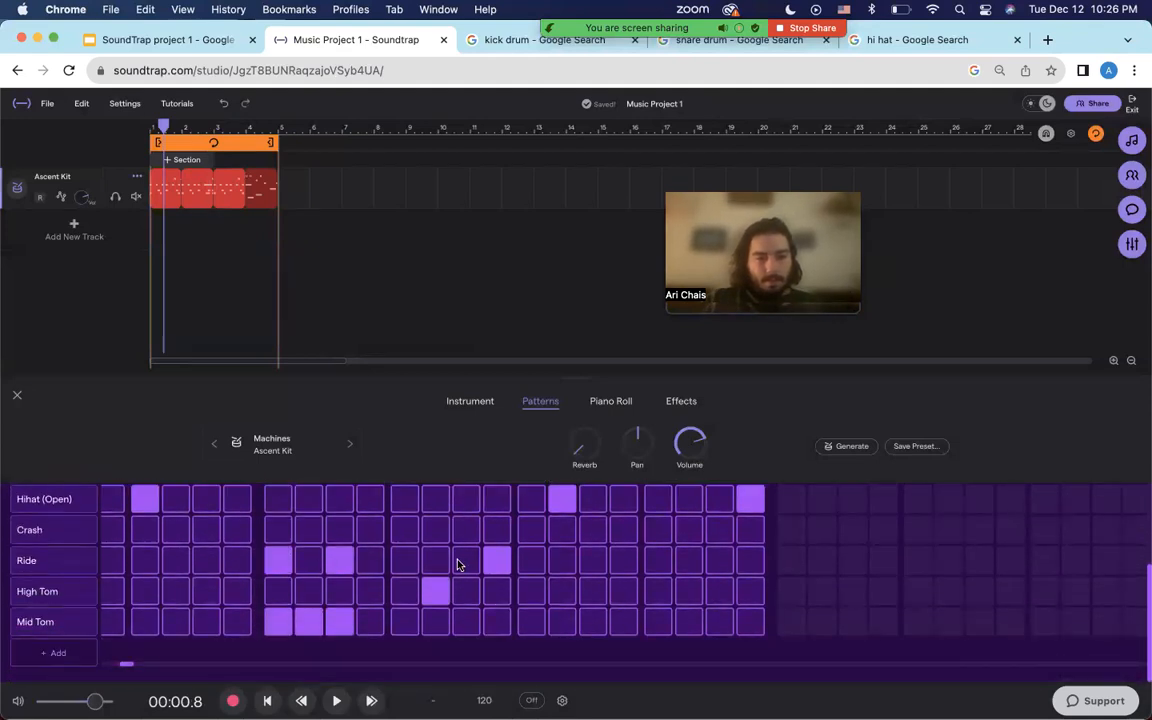
pyautogui.click(440, 562)
pyautogui.click(562, 560)
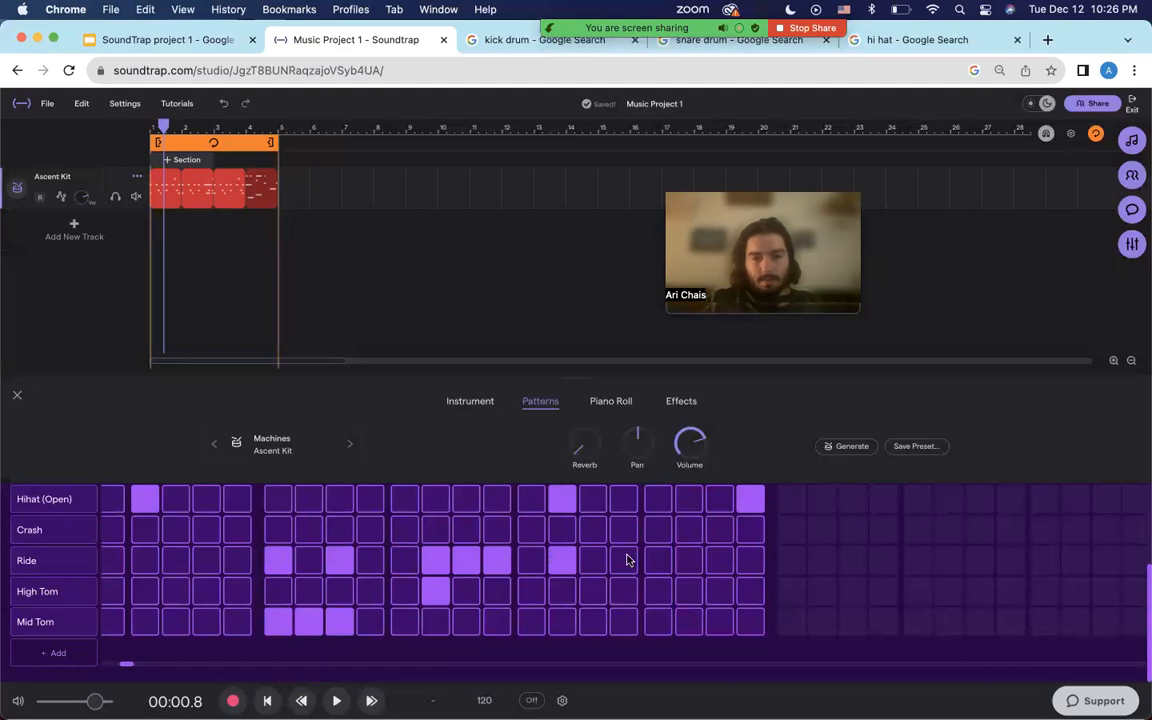
pyautogui.click(689, 560)
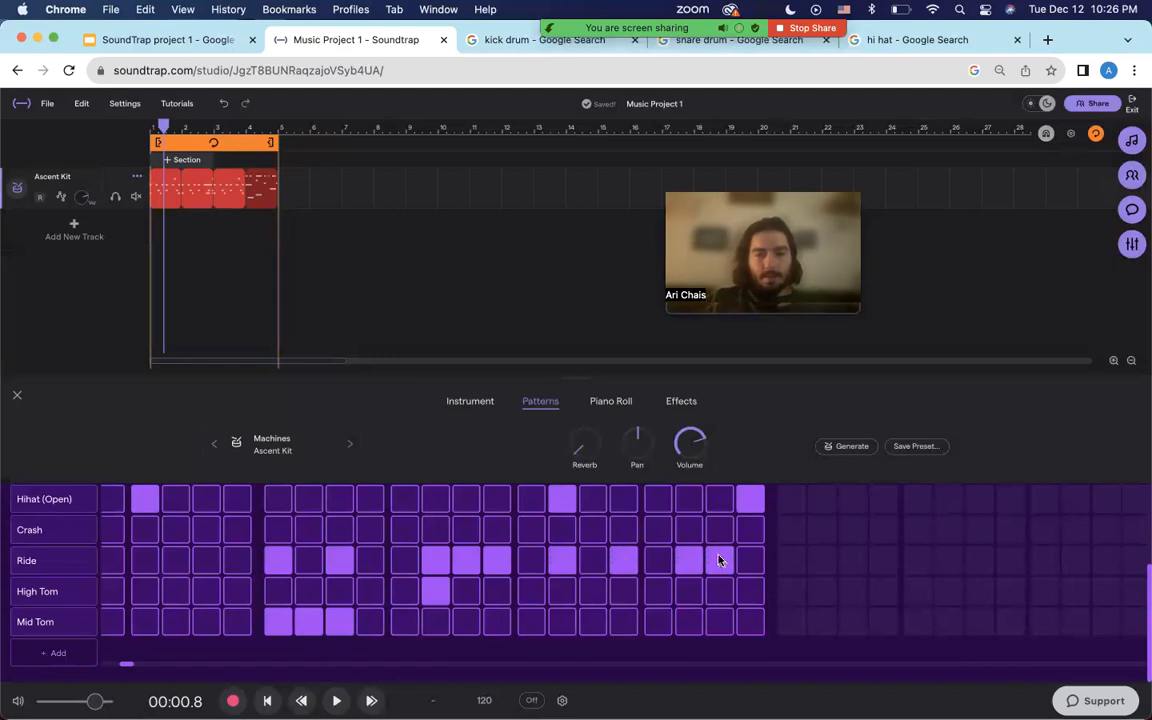
pyautogui.scroll(3, 718, 560)
pyautogui.click(229, 126)
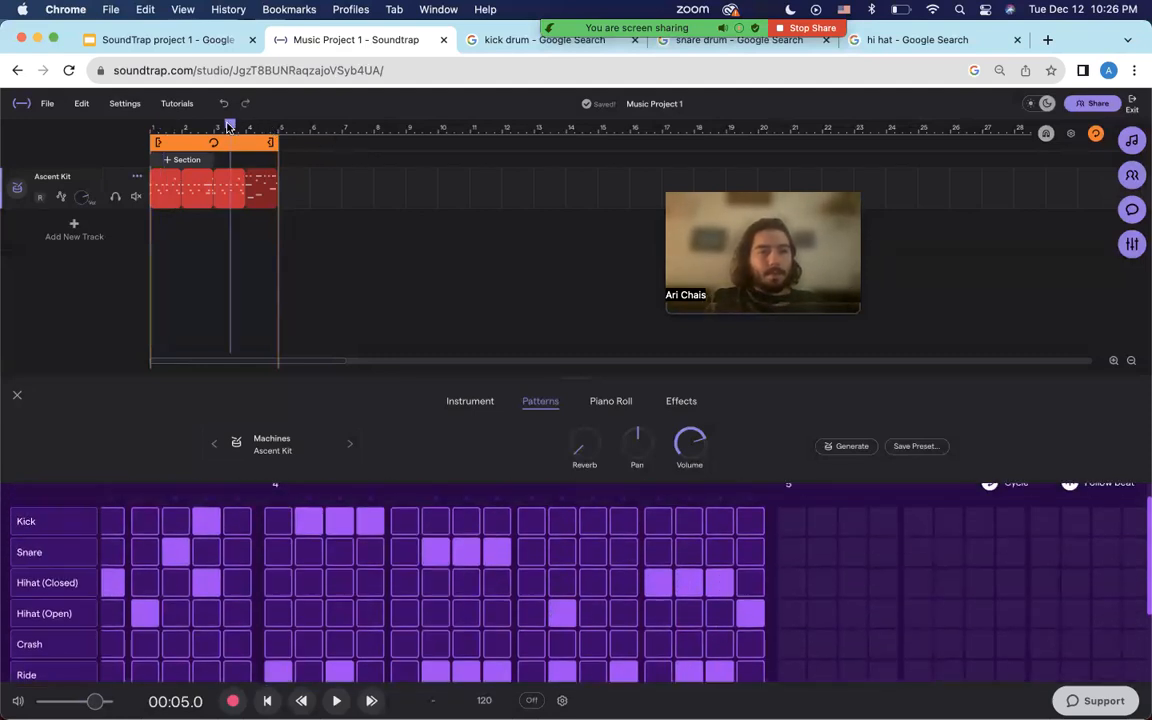
pyautogui.press('space')
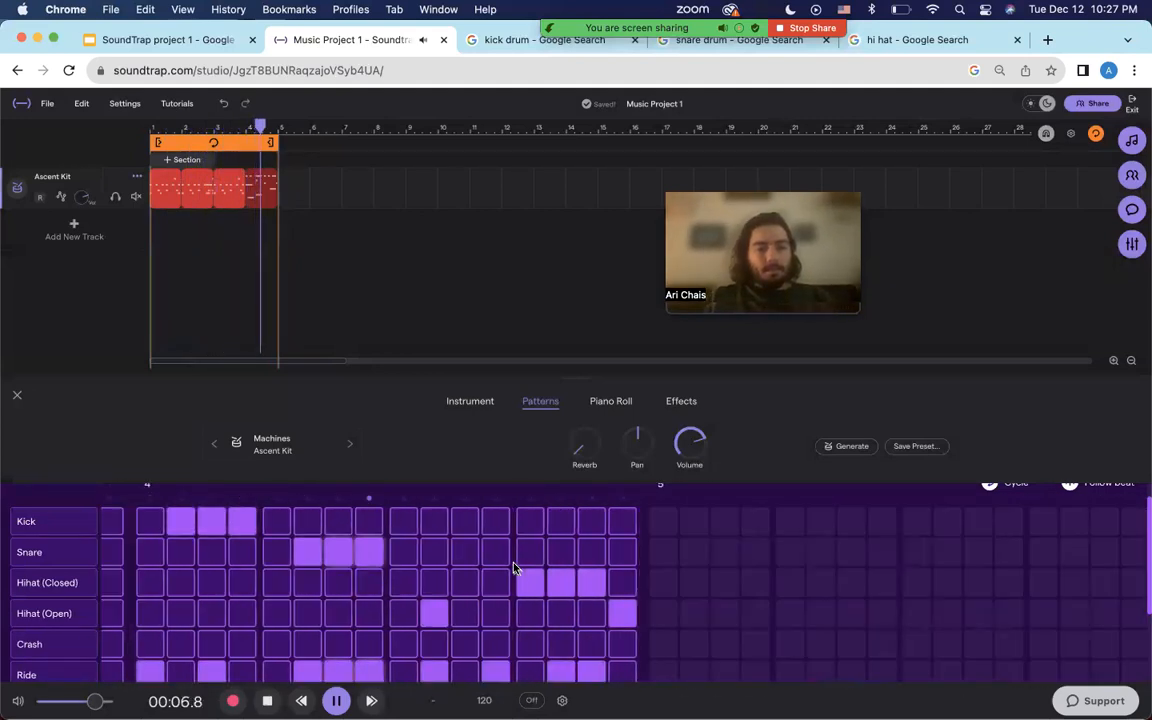
pyautogui.press('space')
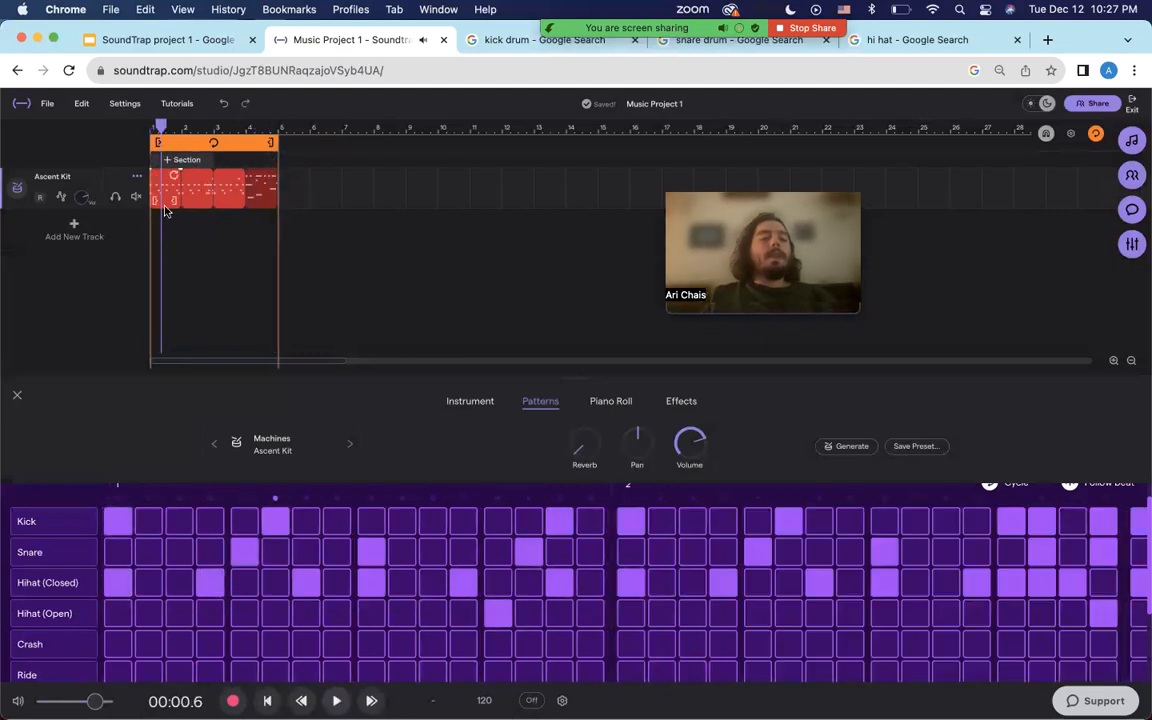
pyautogui.scroll(1, 272, 545)
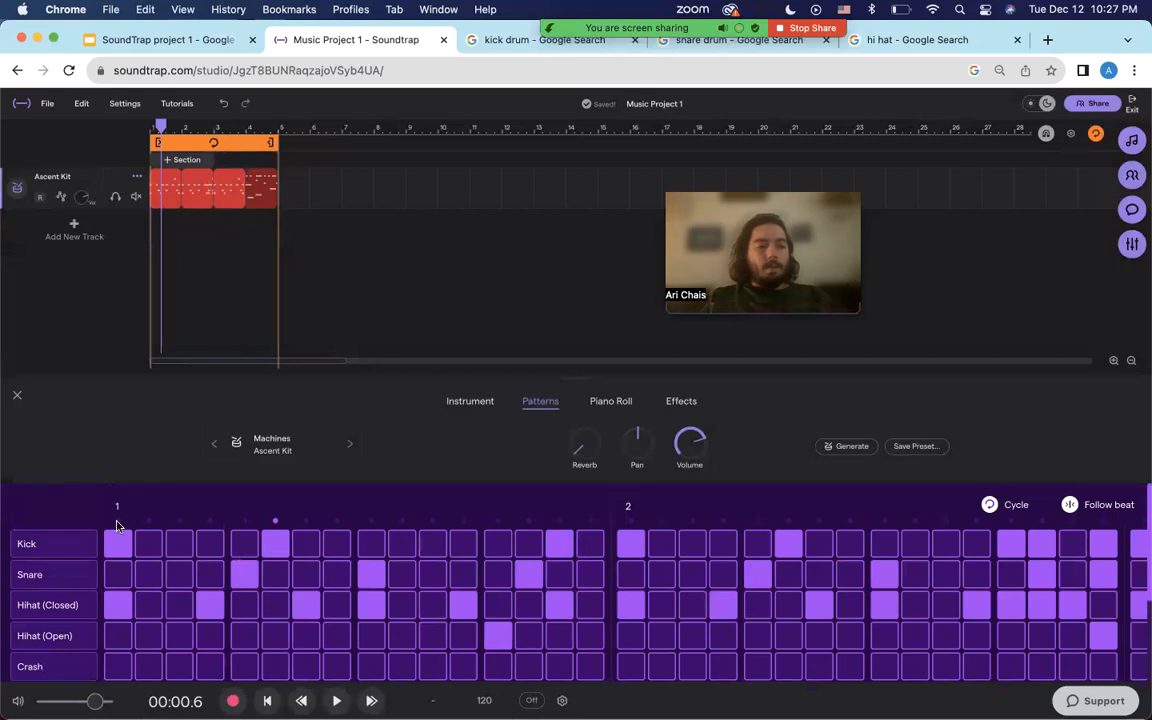
pyautogui.hscroll(8, 612, 507)
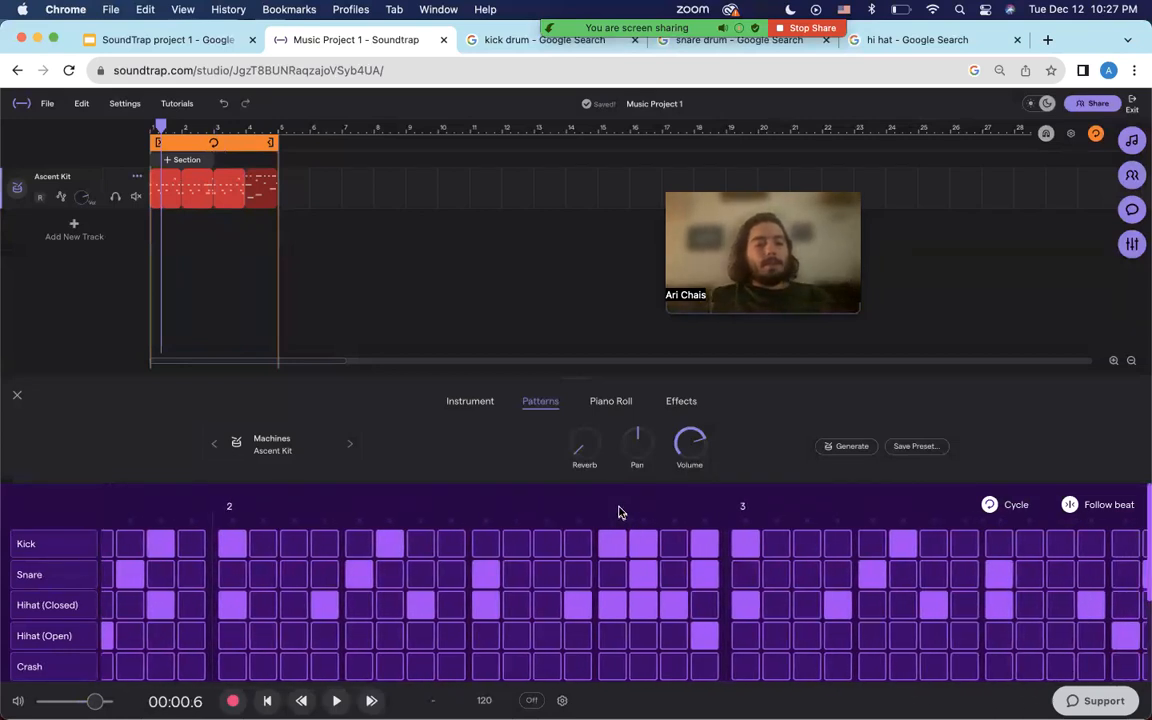
pyautogui.hscroll(1, 619, 512)
pyautogui.hscroll(1, 724, 507)
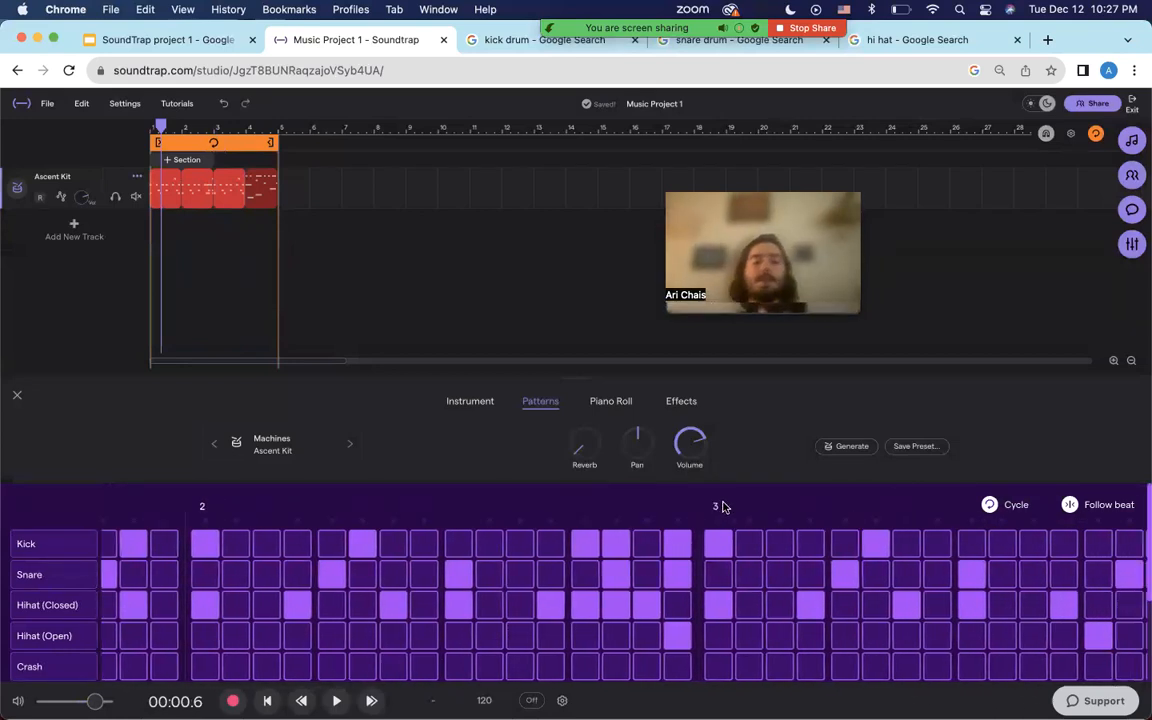
pyautogui.hscroll(10, 724, 507)
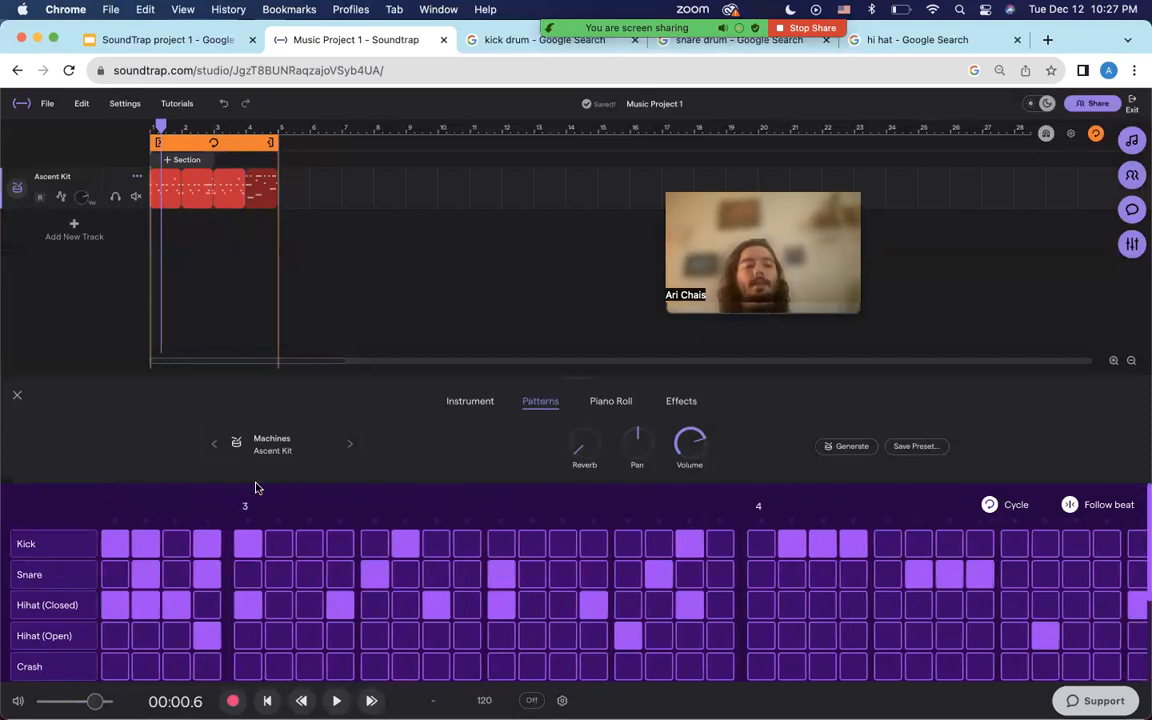
pyautogui.hscroll(10, 758, 522)
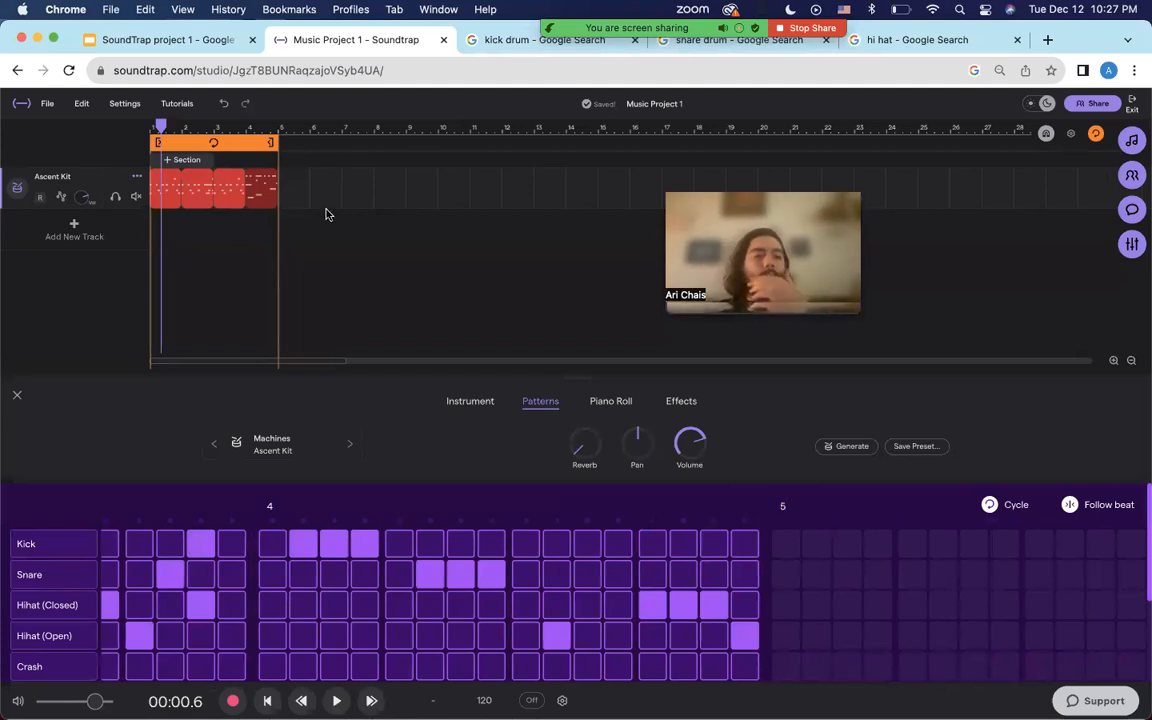
# Extend the cycle region to the end of bar 16 and paste the drum clips from bar 5.
pyautogui.moveTo(273, 143); pyautogui.dragTo(626, 170)
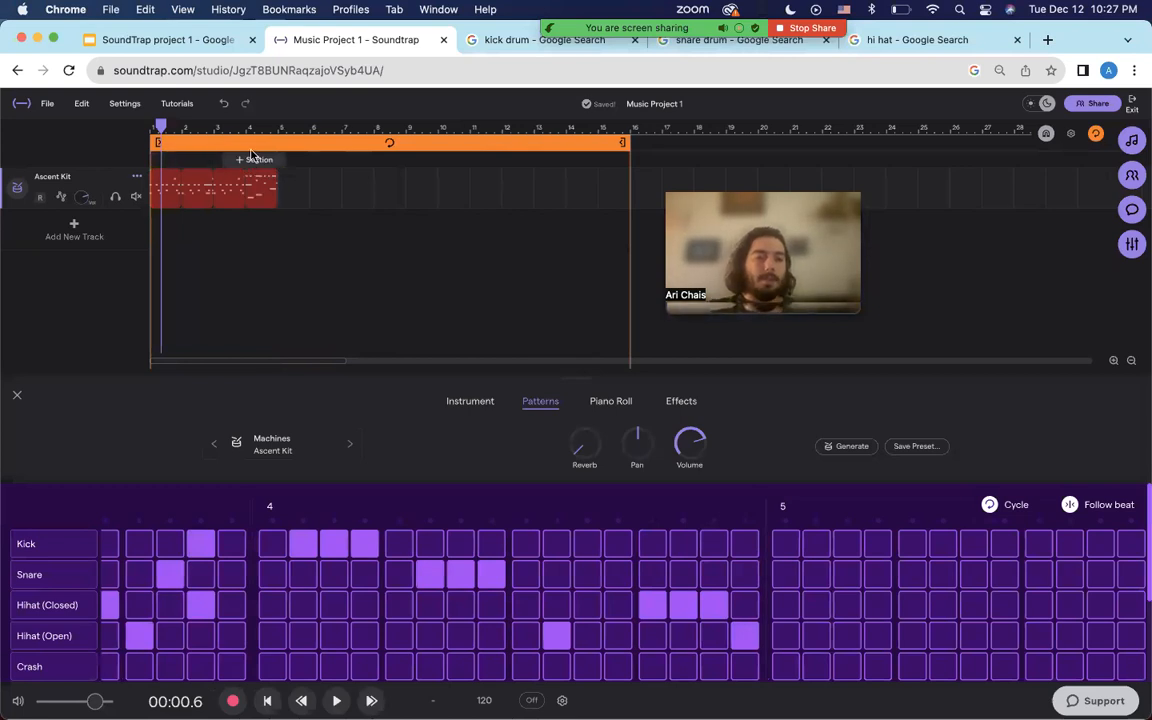
pyautogui.click(278, 130)
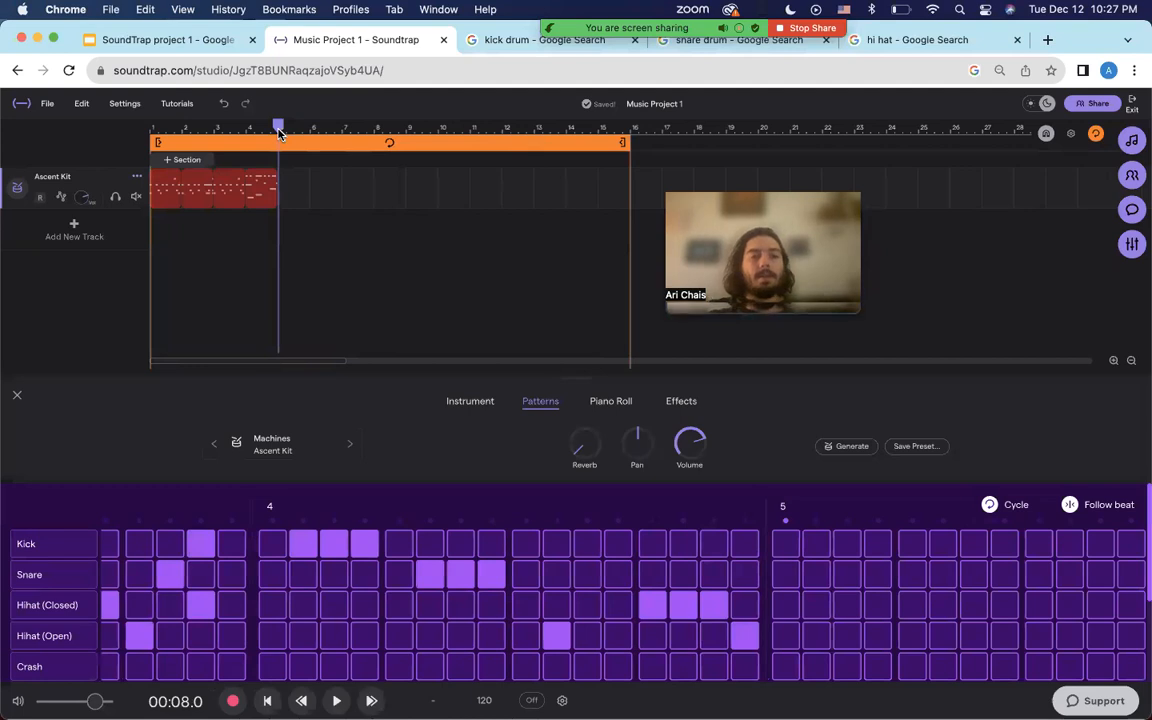
pyautogui.press('super+v')
pyautogui.press('super+v')
pyautogui.press('super+v')
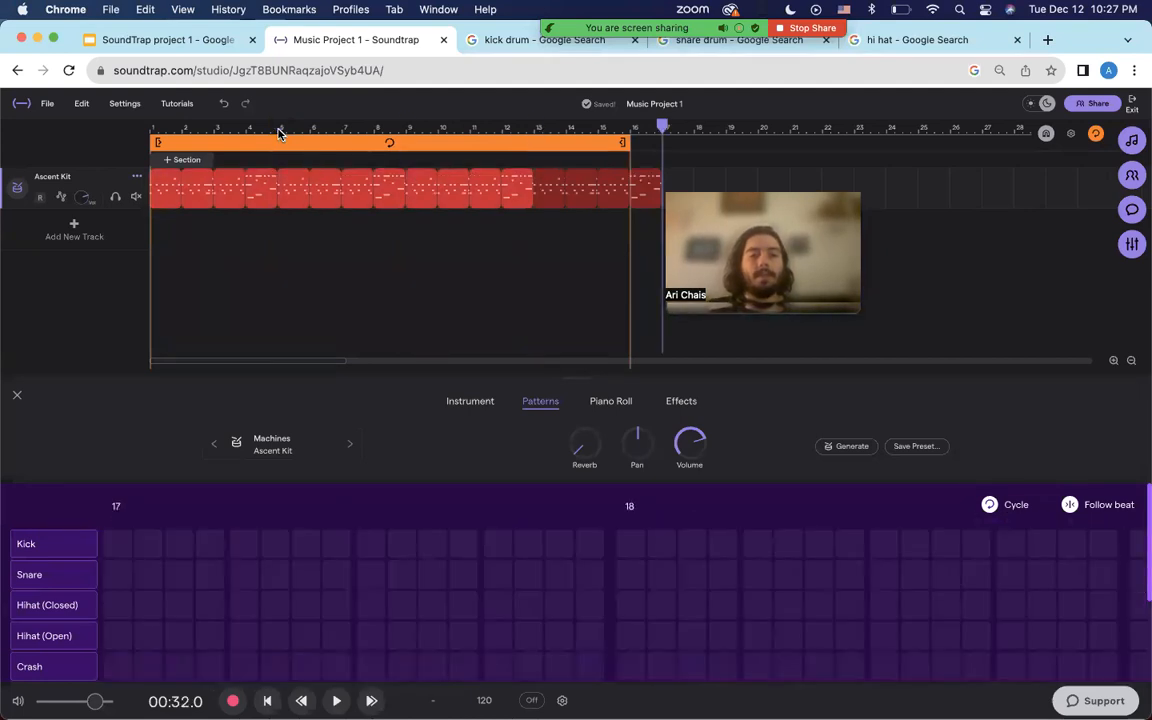
pyautogui.moveTo(622, 137); pyautogui.dragTo(659, 142)
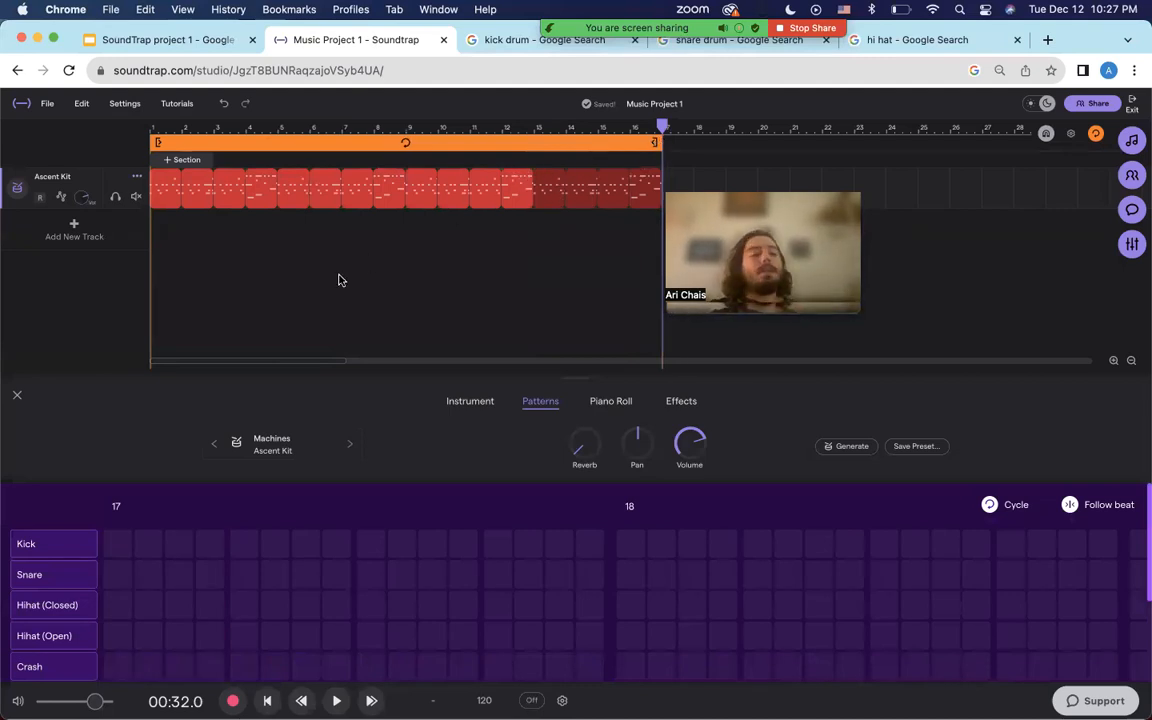
pyautogui.click(18, 395)
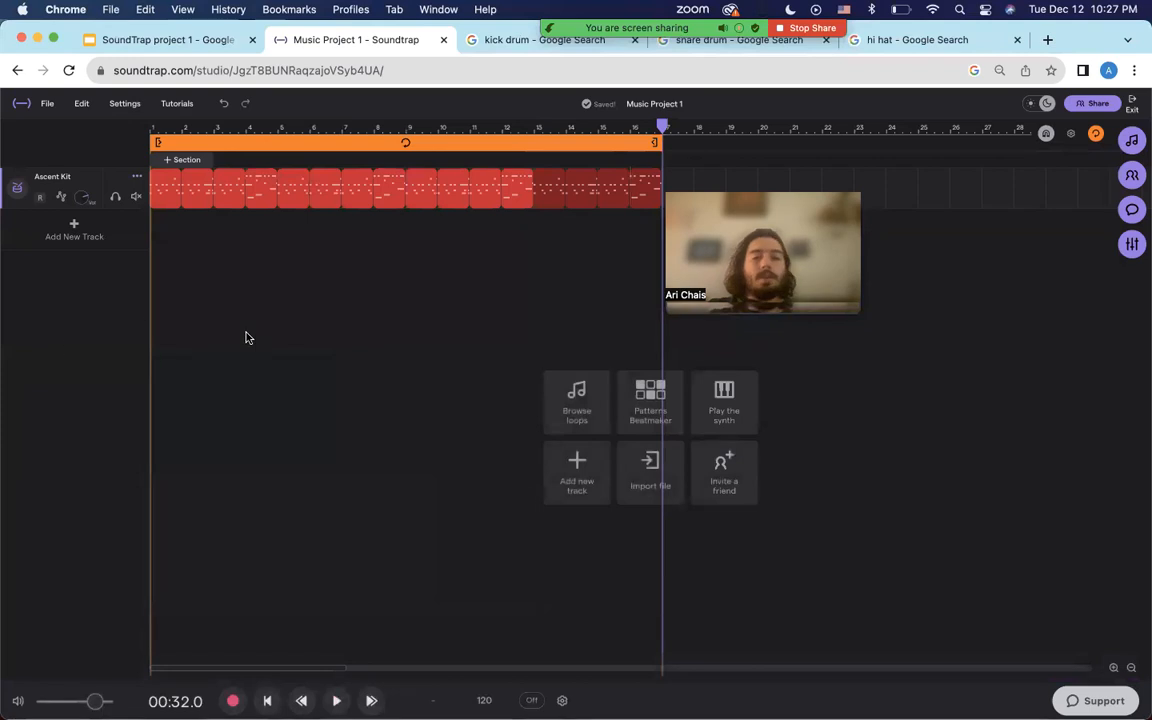
# Add a new track from the loop library and clear the 'Originals' search text.
pyautogui.click(74, 230)
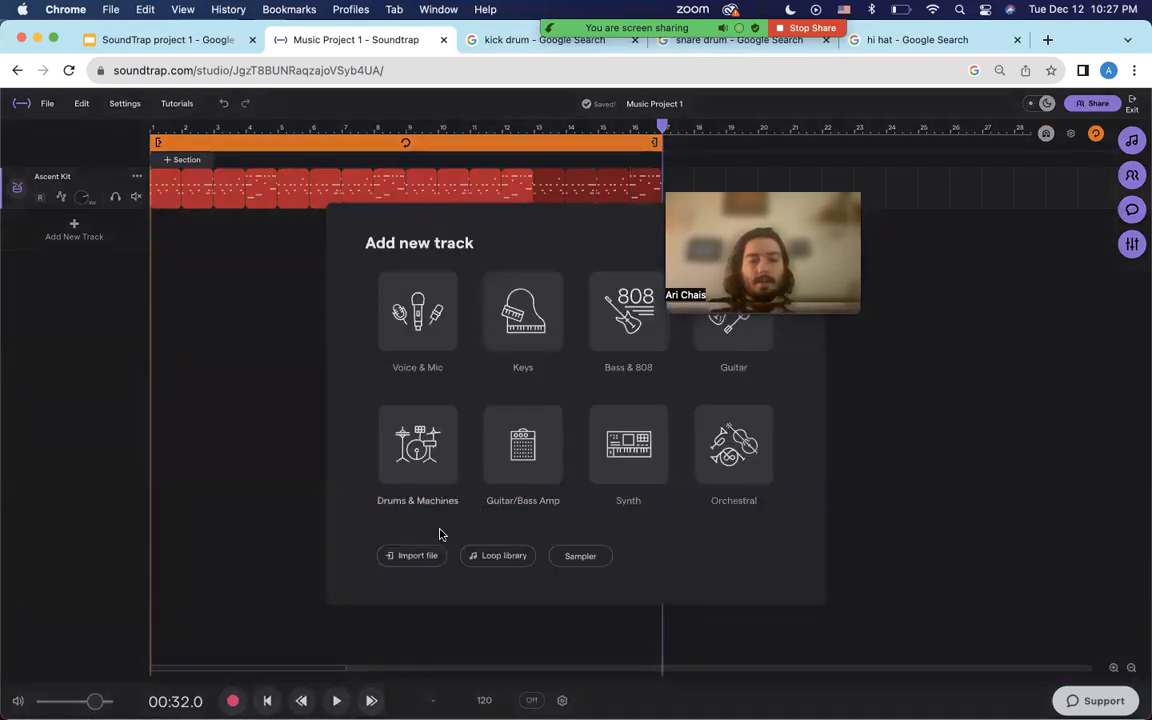
pyautogui.click(490, 553)
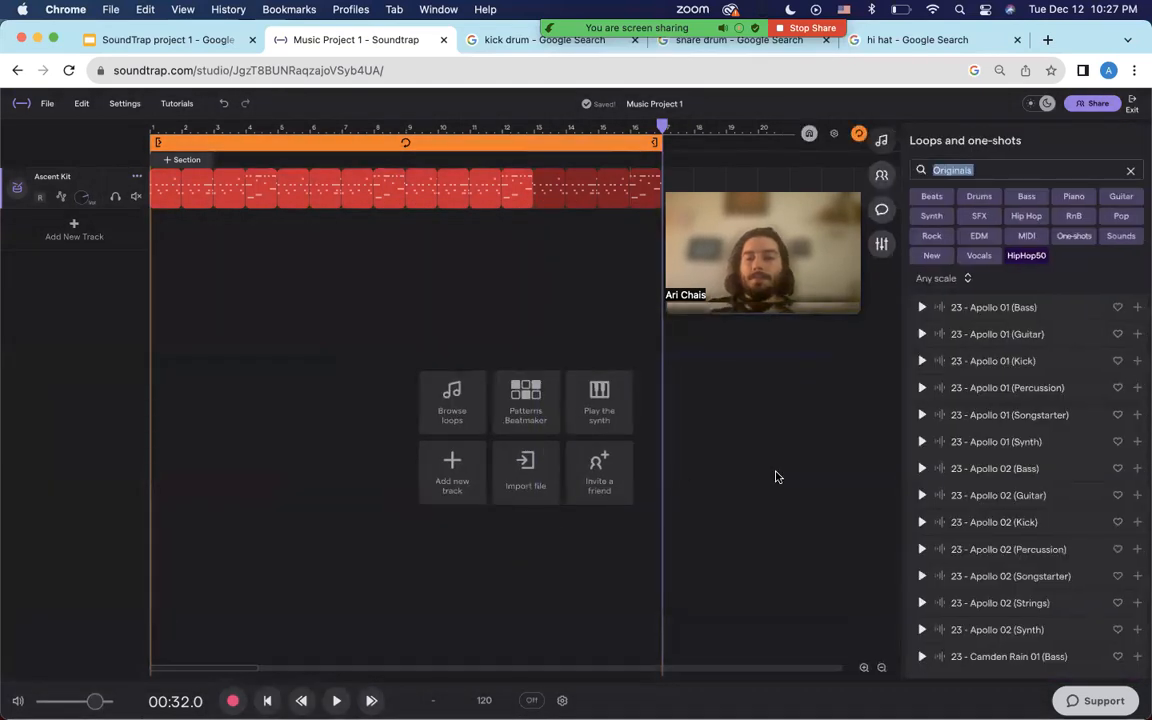
pyautogui.press('BackSpace')
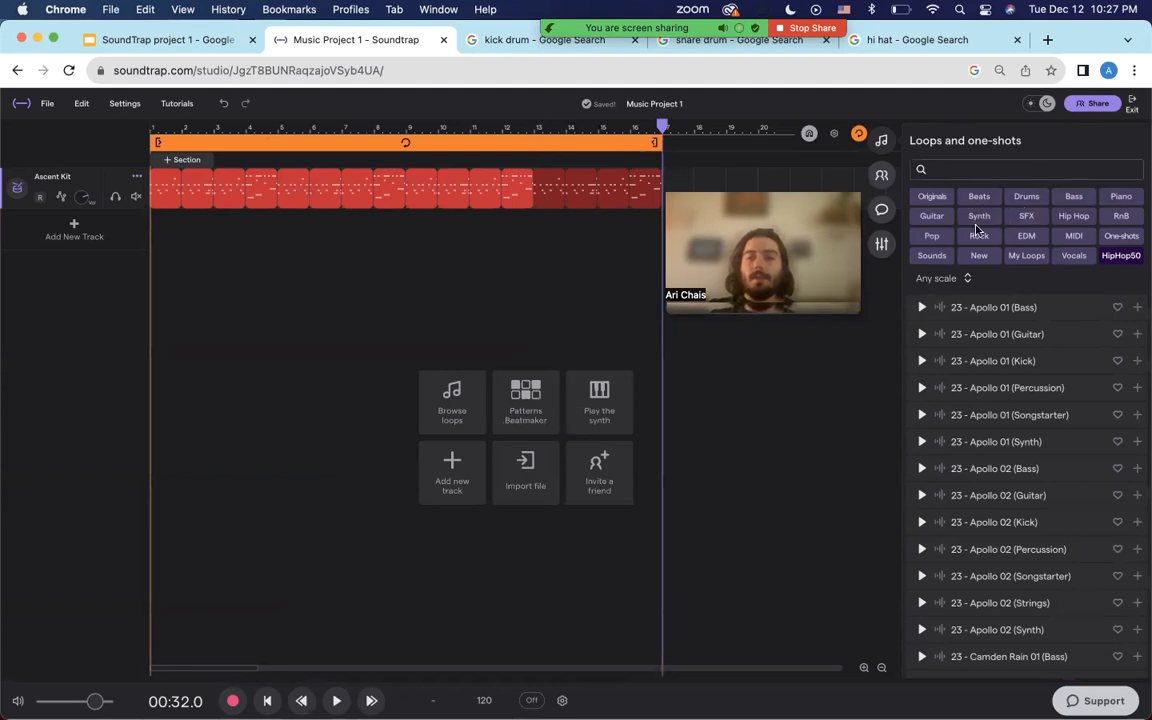
# Filter loops to Piano and preview Camden Rain 02, Nice Groove, Moving and Minor Thing.
pyautogui.click(1118, 196)
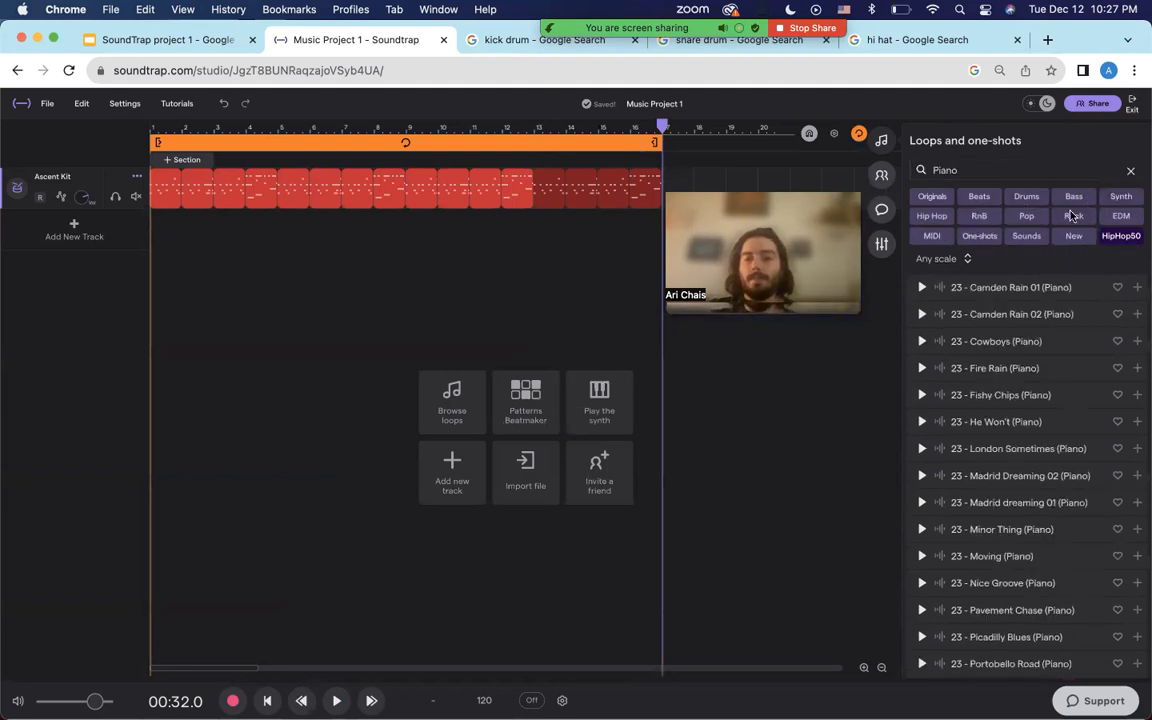
pyautogui.click(922, 315)
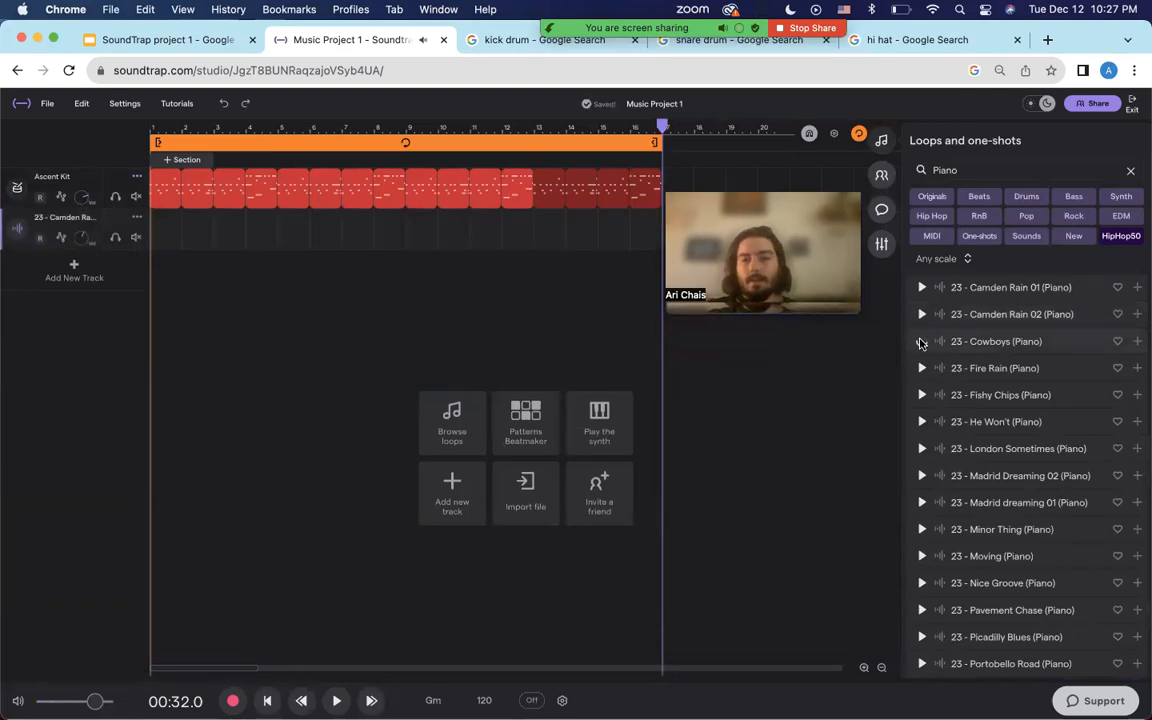
pyautogui.click(921, 343)
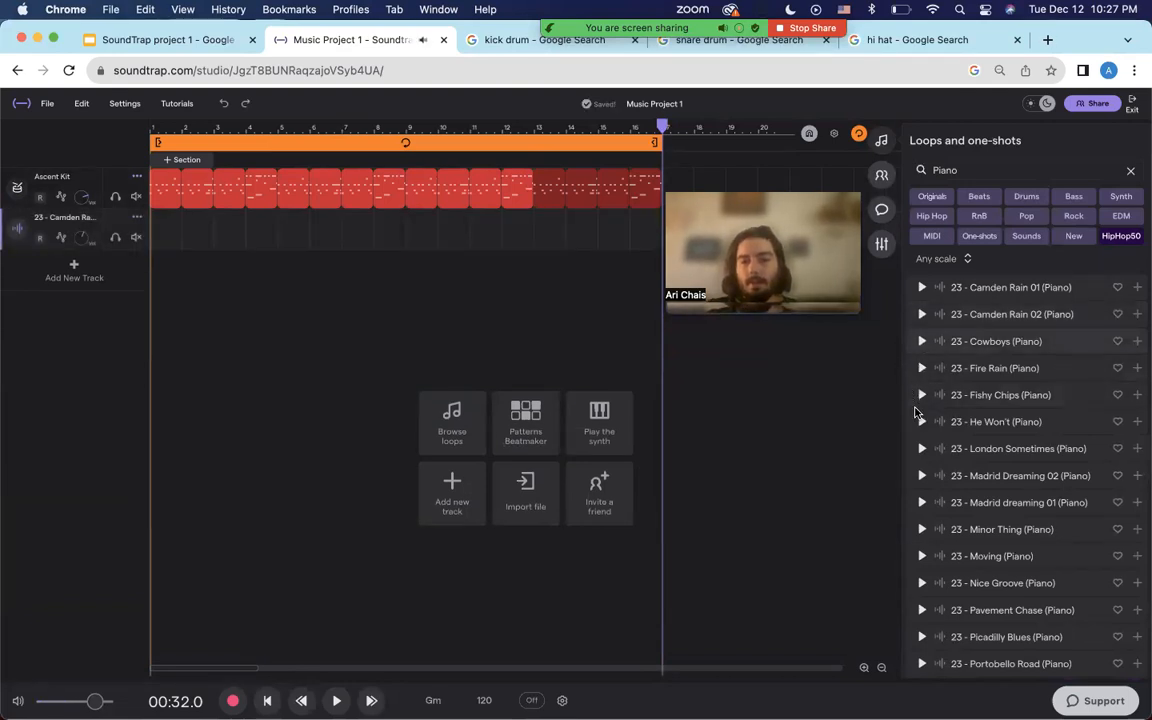
pyautogui.scroll(-3, 919, 430)
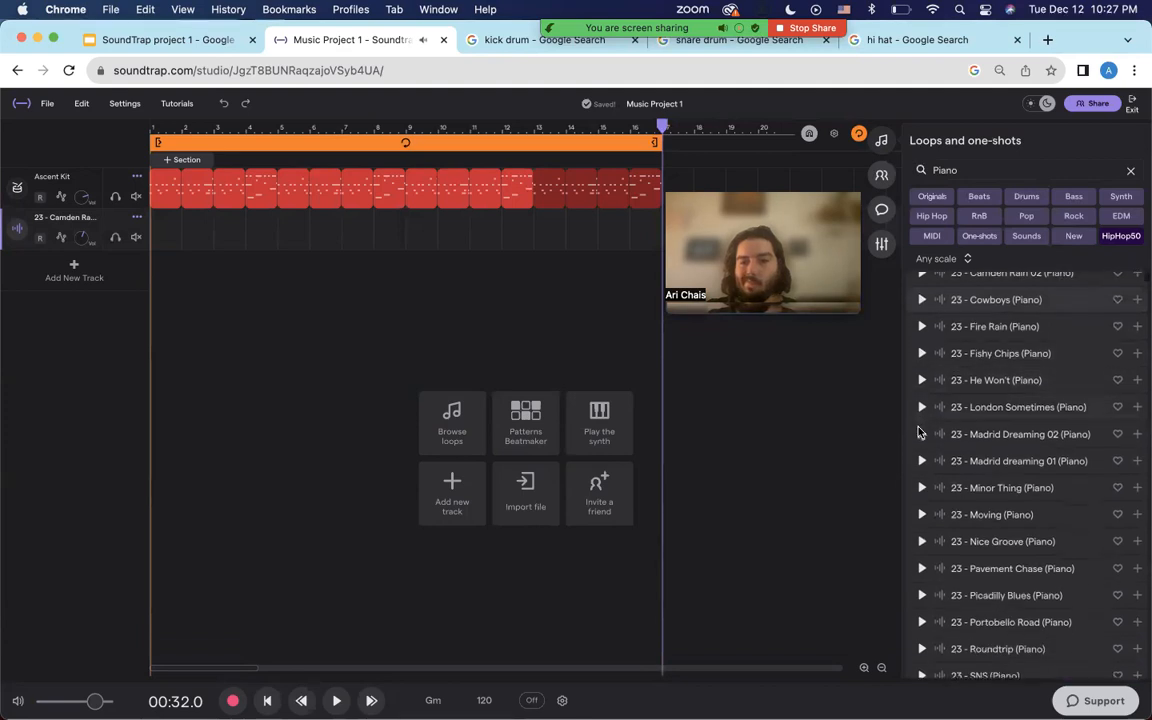
pyautogui.scroll(-2, 920, 440)
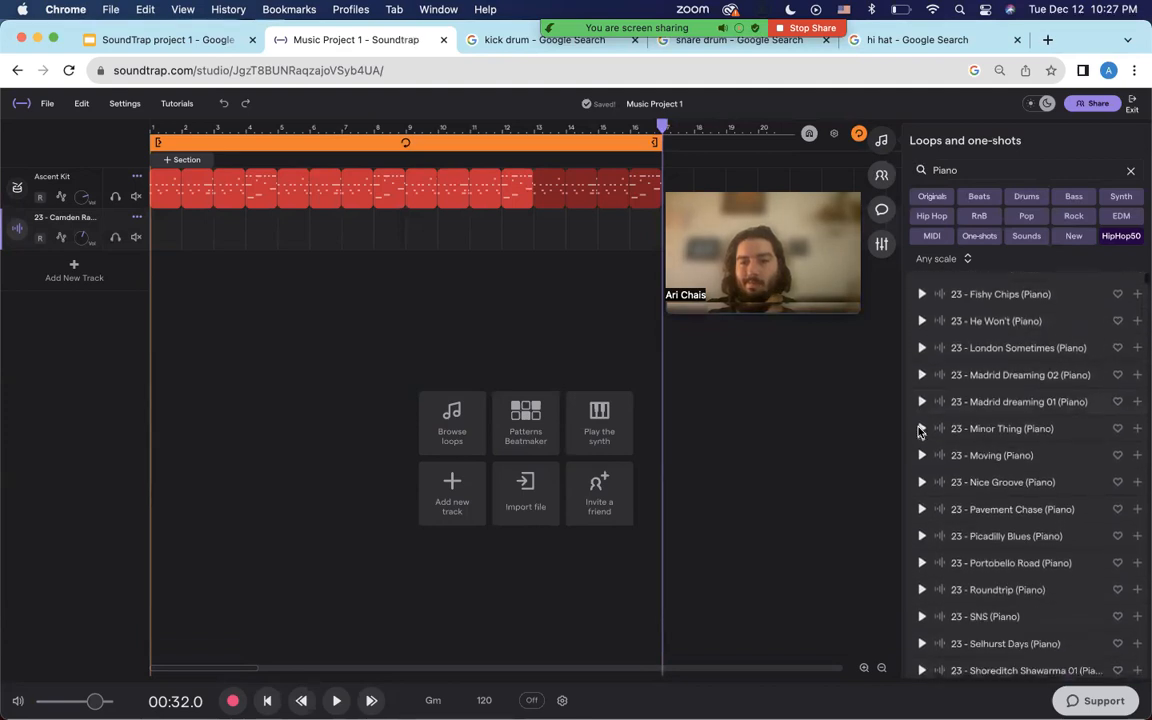
pyautogui.click(921, 475)
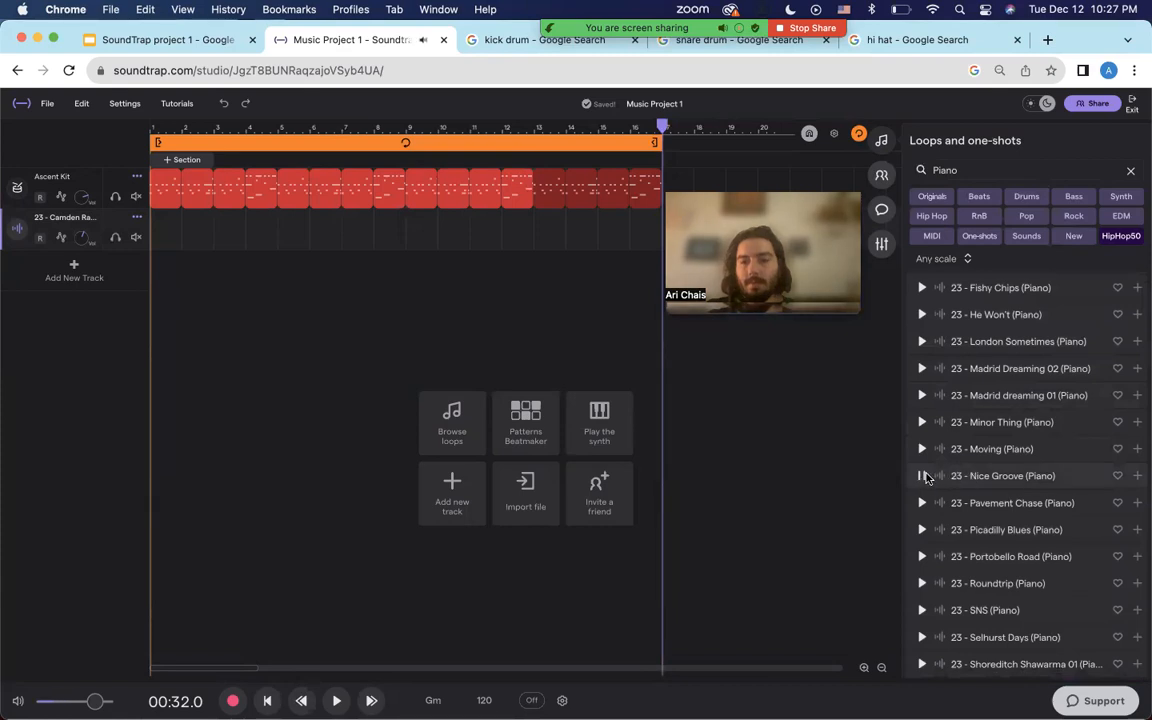
pyautogui.click(921, 449)
pyautogui.click(921, 423)
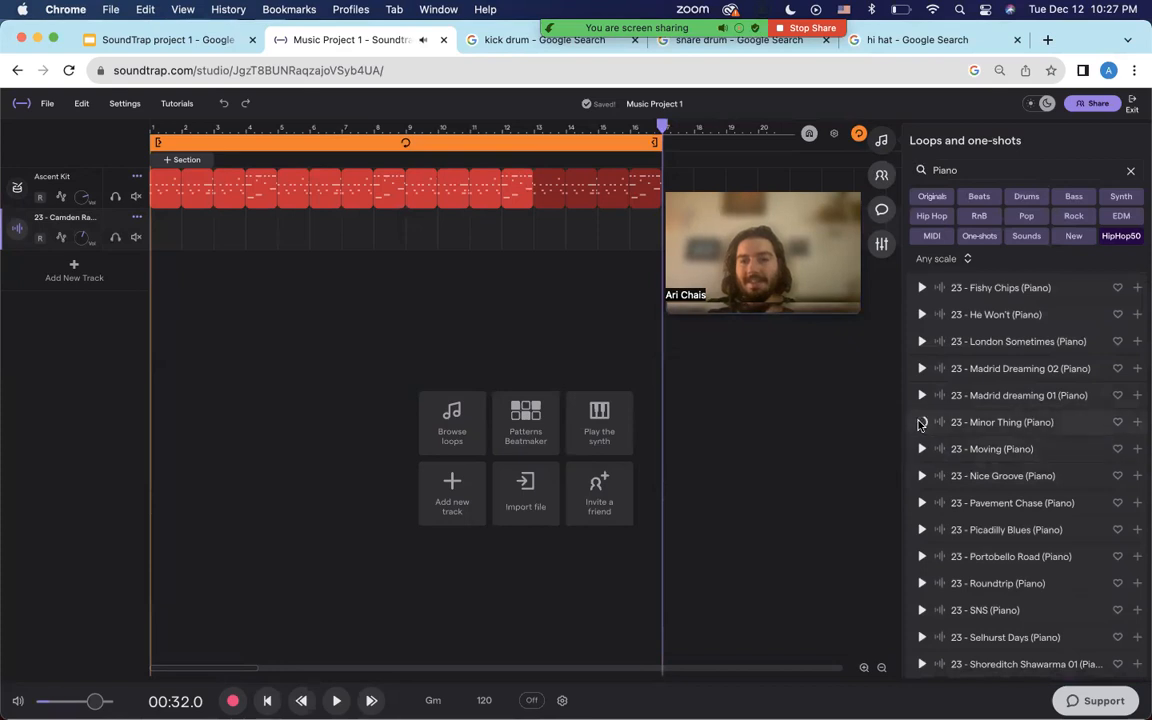
pyautogui.click(921, 315)
pyautogui.scroll(1, 921, 322)
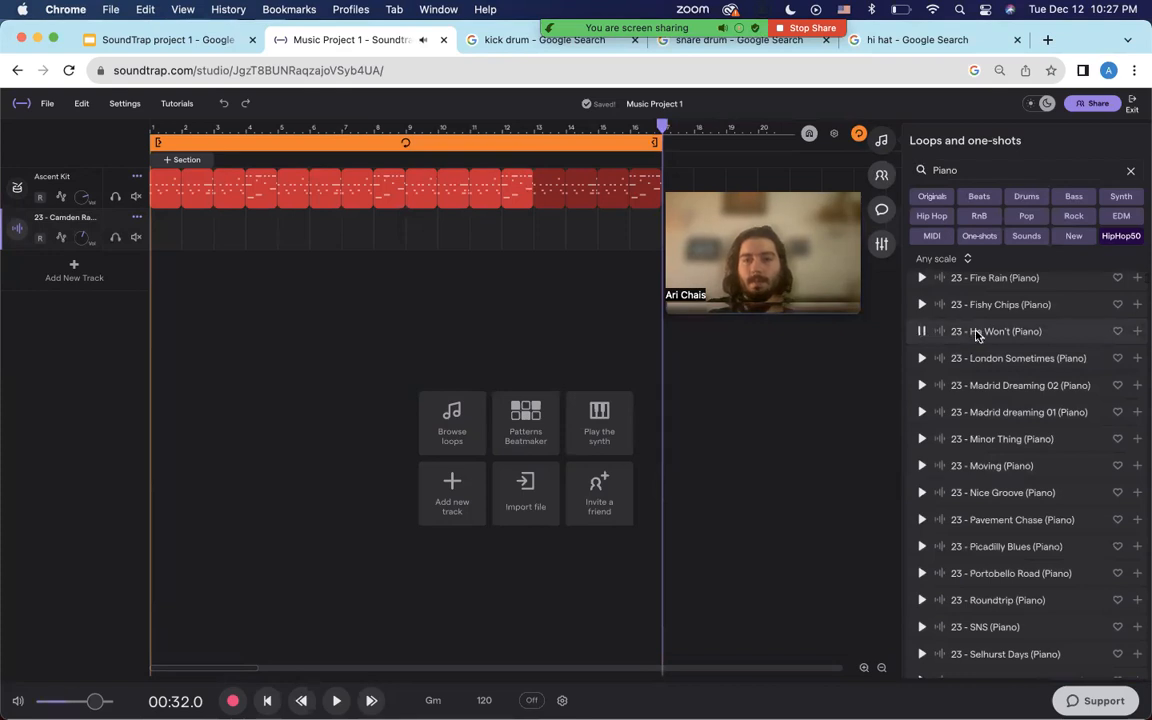
# Place the He Won't (Piano) loop on the second track at bar 1 and play it with the drums.
pyautogui.moveTo(978, 336); pyautogui.dragTo(157, 229)
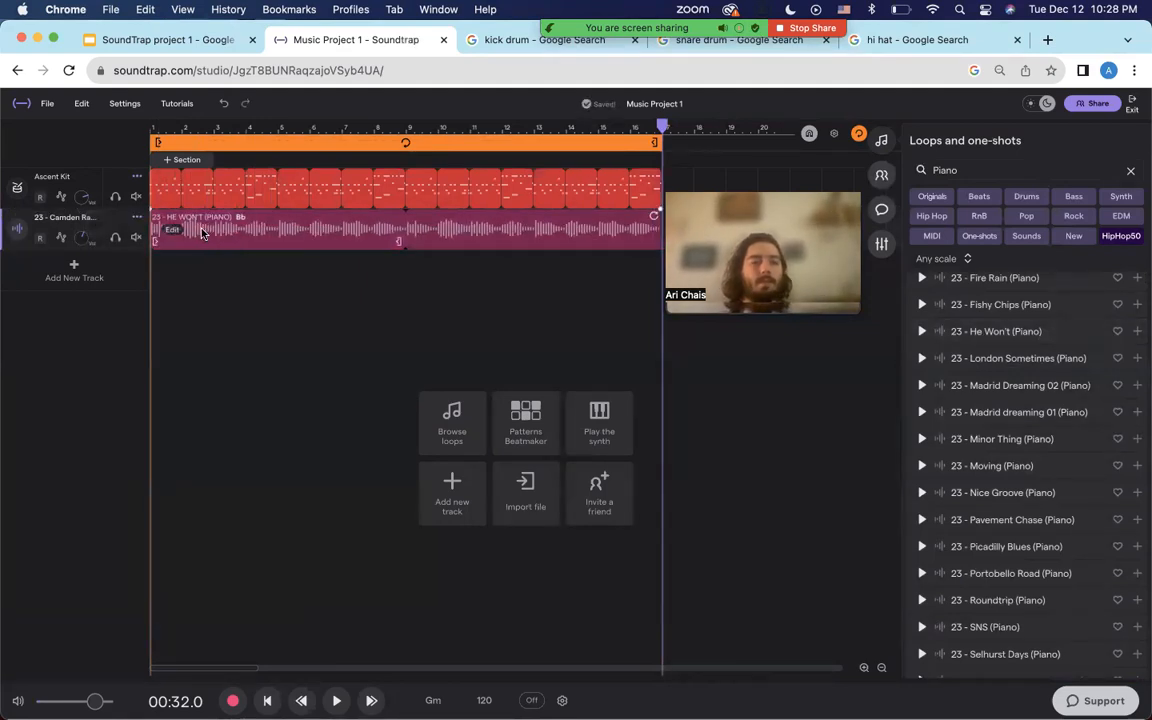
pyautogui.press('space')
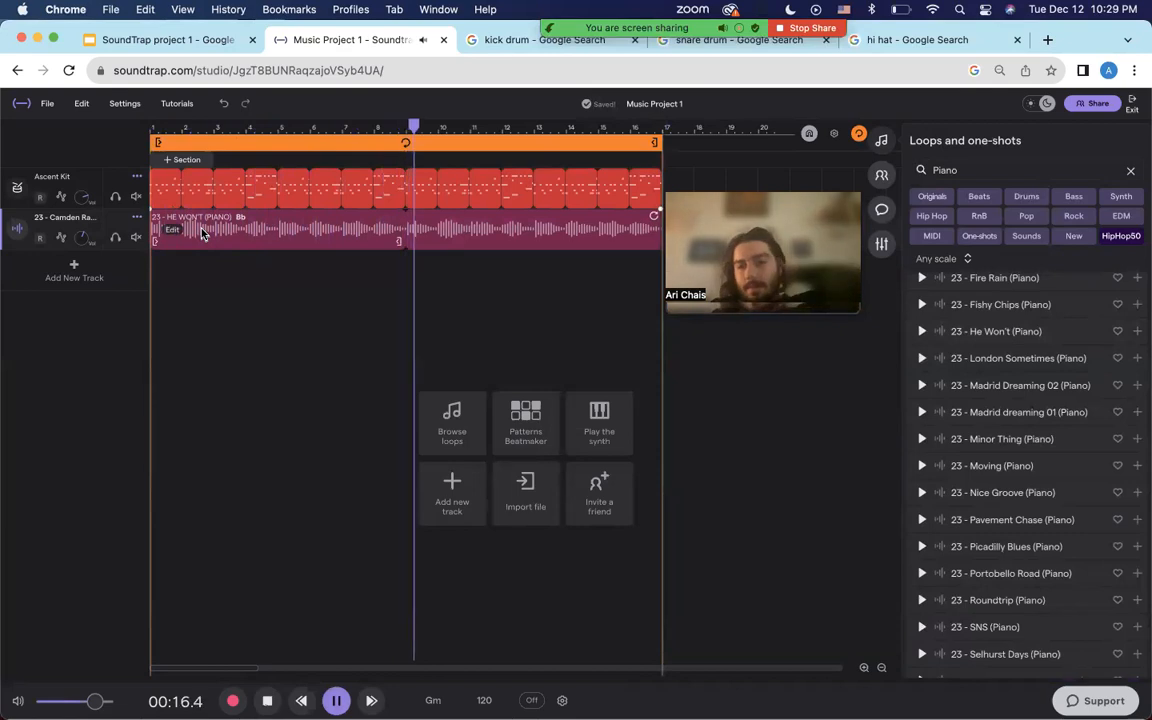
pyautogui.press('space')
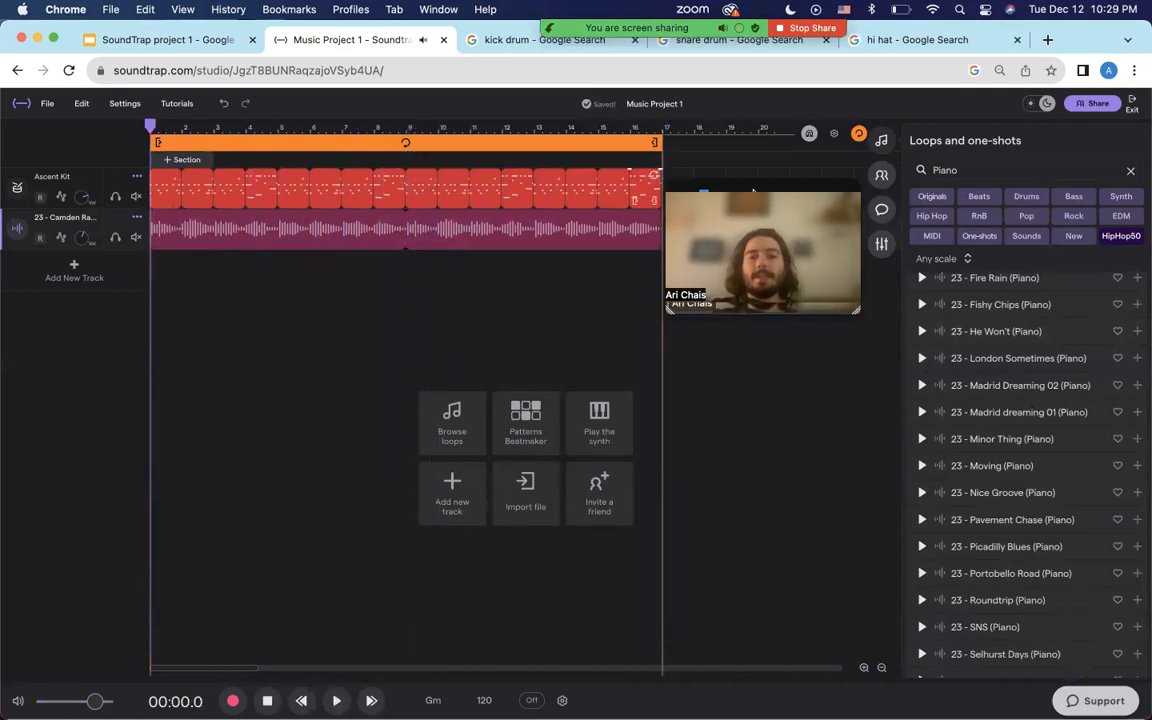
pyautogui.moveTo(754, 193); pyautogui.dragTo(812, 168)
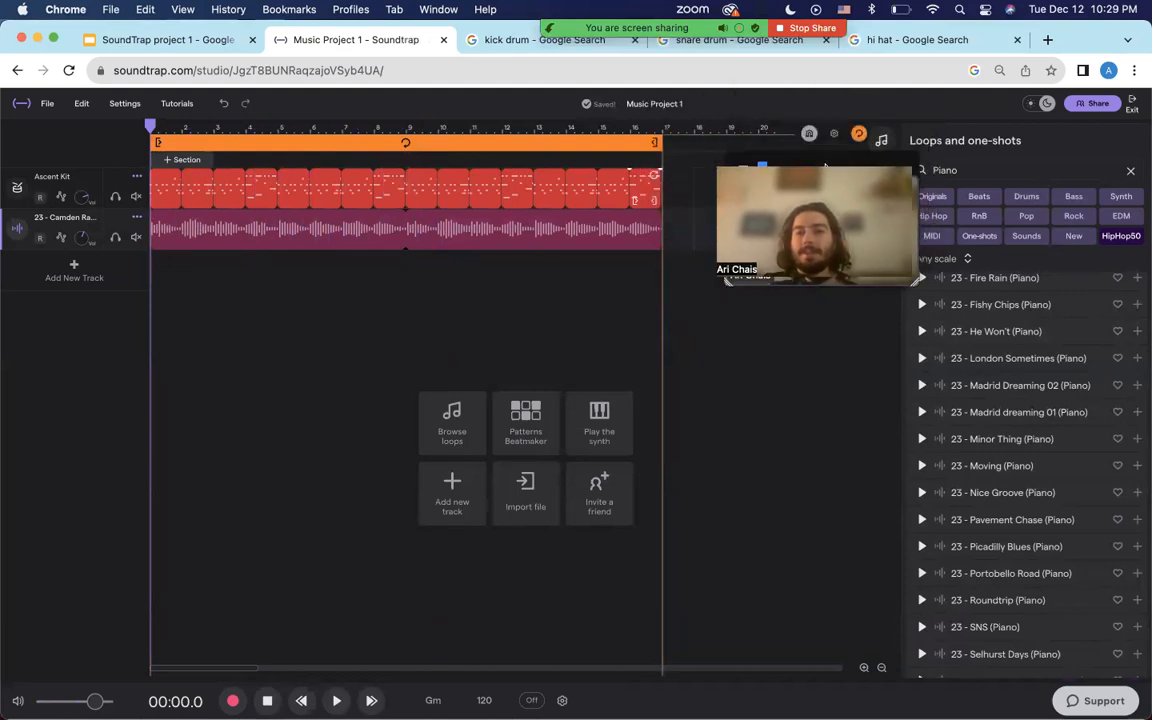